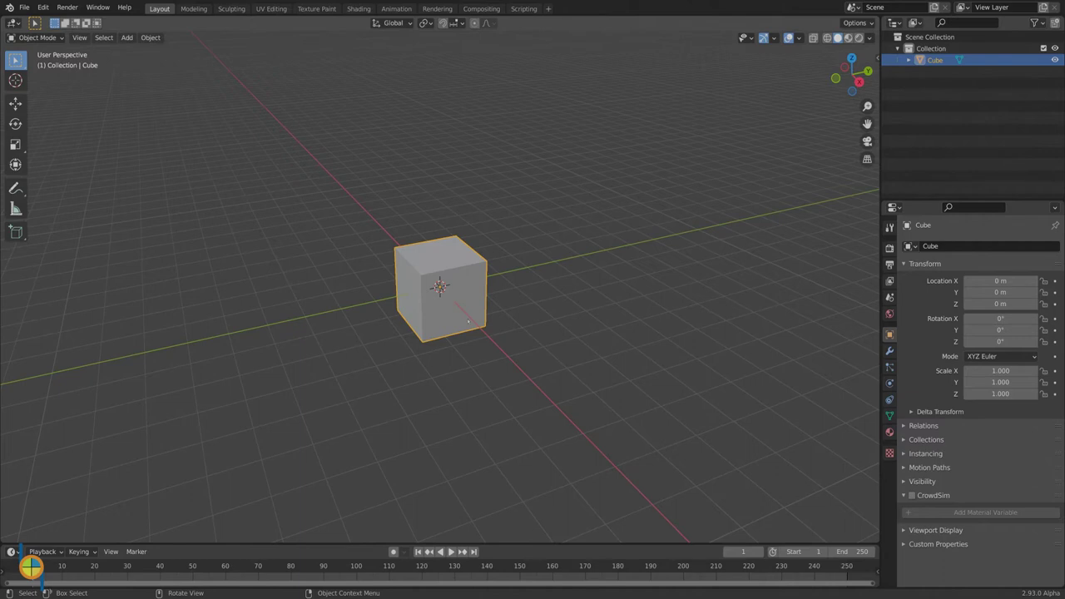
Scale the cube into a flat box, to about 2.3 on X, 3.65 on Y and 0.55 on Z.
key("s")
key("y")
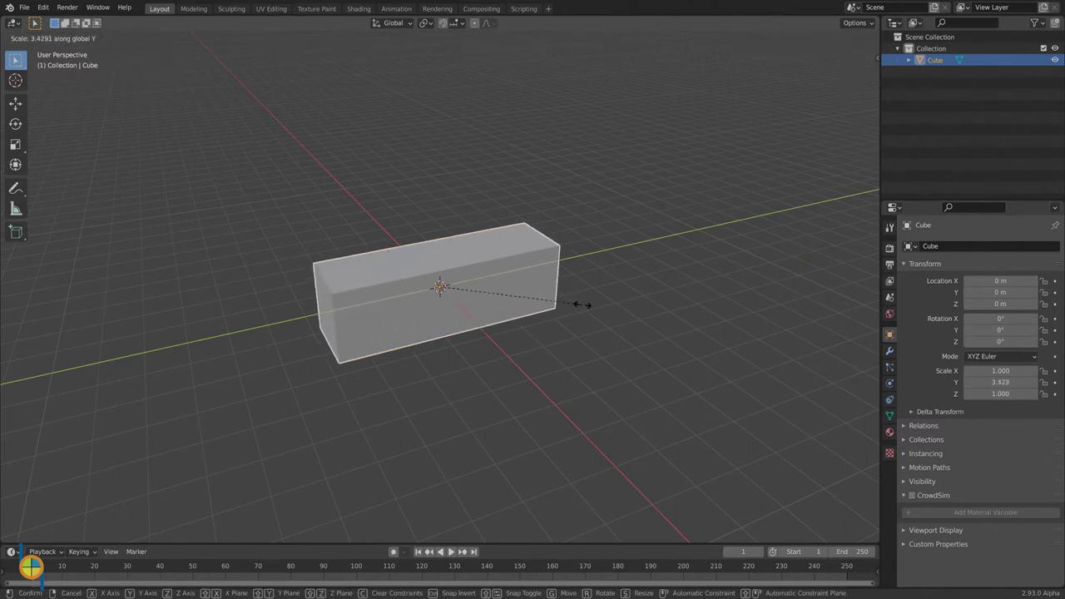
left_click(587, 304)
key("s")
key("x")
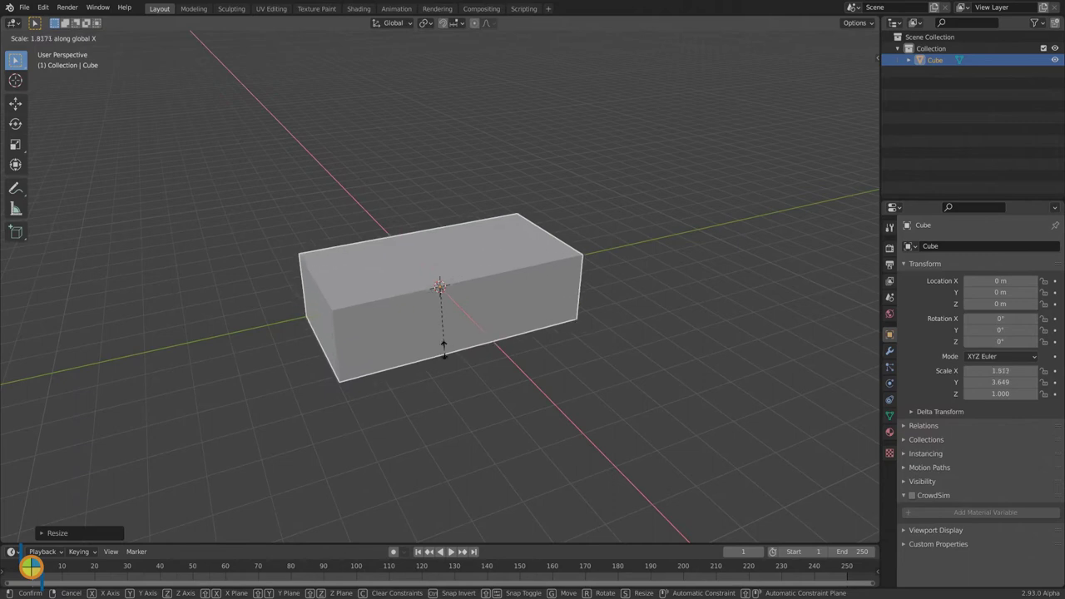
left_click(455, 366)
key("s")
key("z")
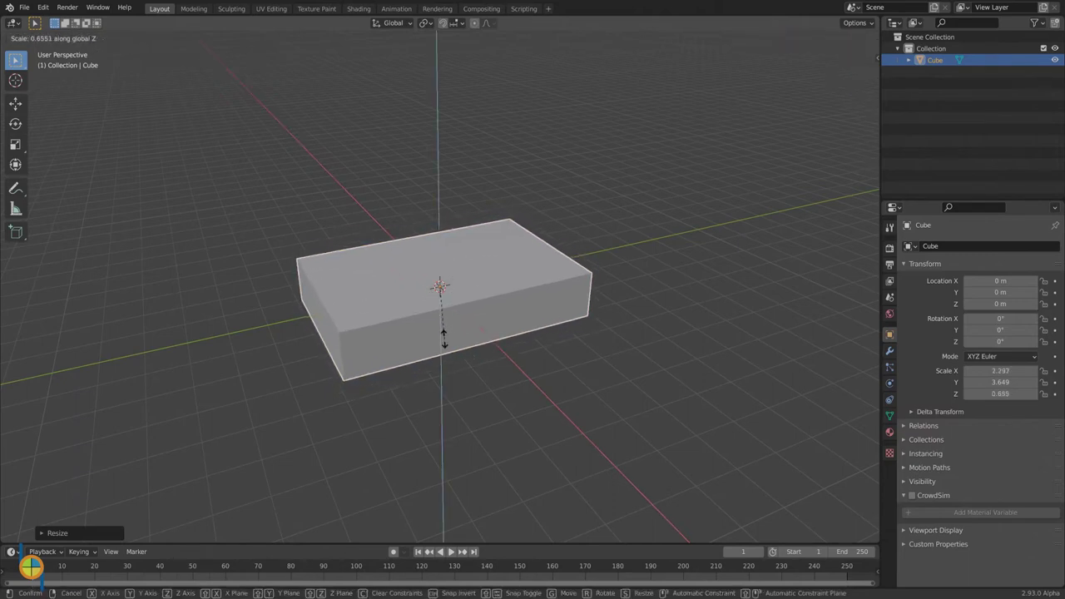
left_click(441, 340)
In Edit Mode, add two loop cuts across the box's length, one toward each end.
left_click(39, 38)
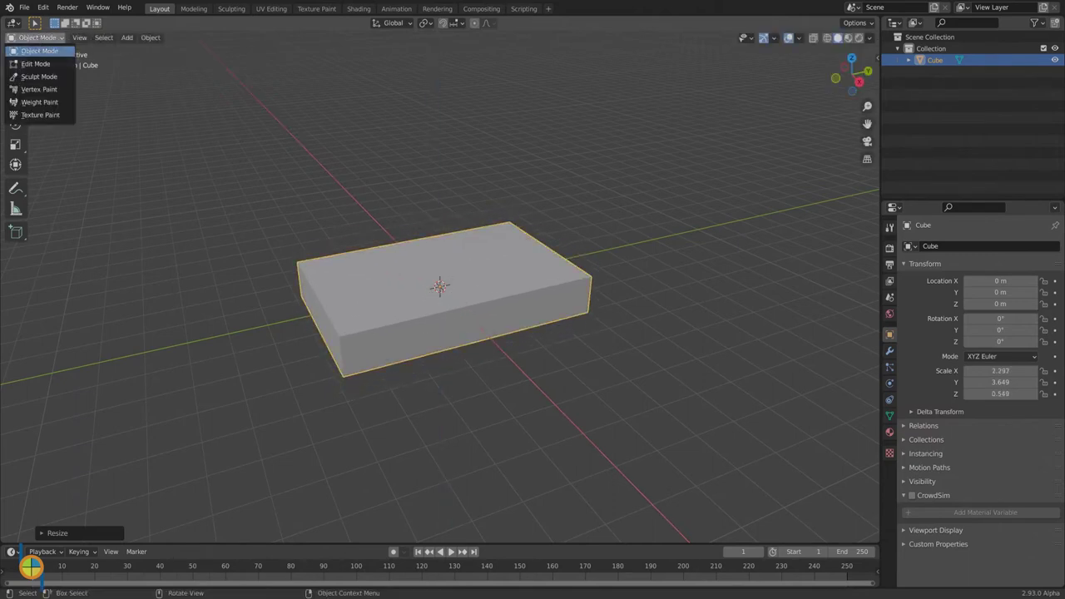
left_click(37, 51)
left_click(15, 315)
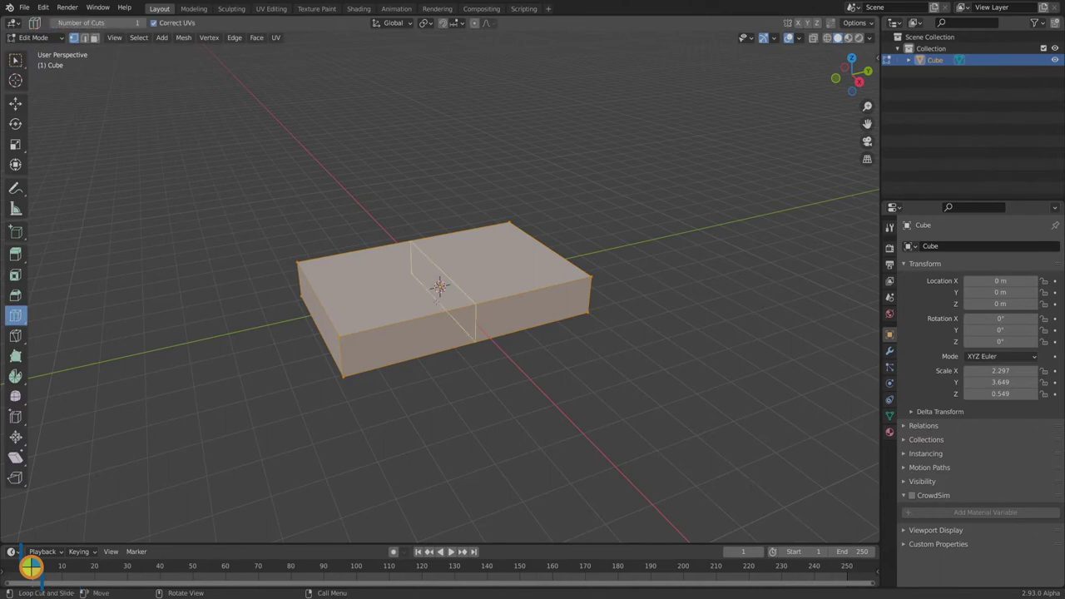
left_click_drag(453, 329, 390, 319)
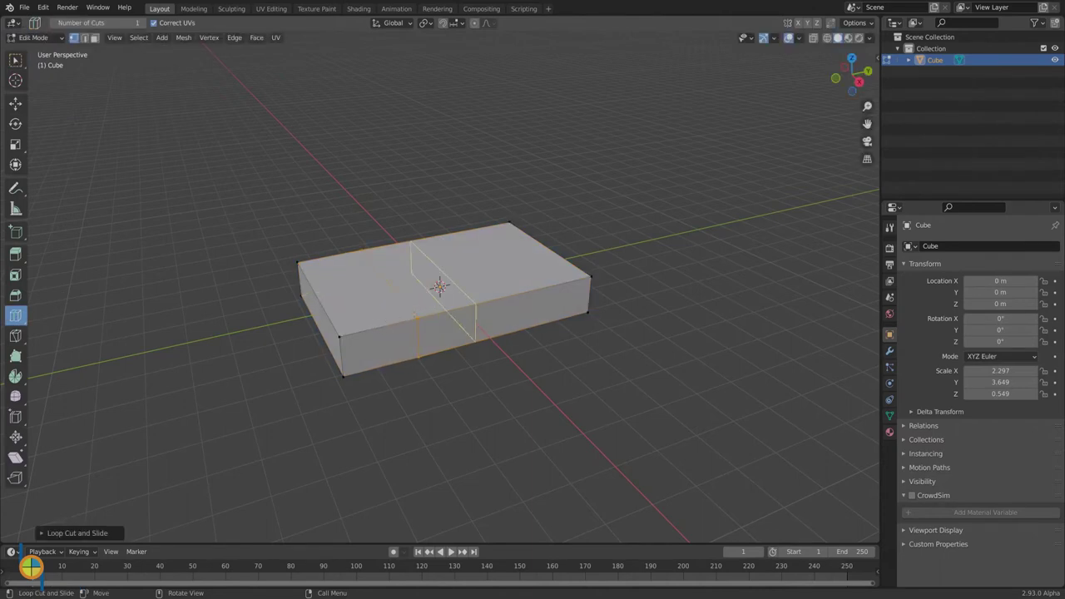
left_click_drag(485, 304, 483, 306)
left_click(15, 61)
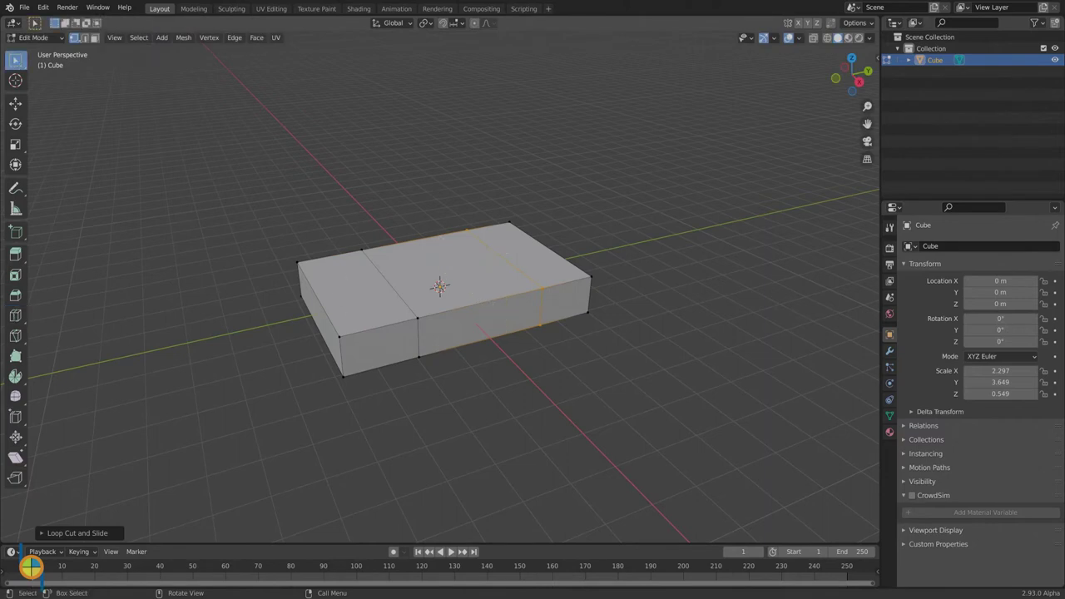
Extrude the middle top face upward and scale it to about 0.7 to form a tapered car cabin.
left_click(95, 38)
left_click(465, 288)
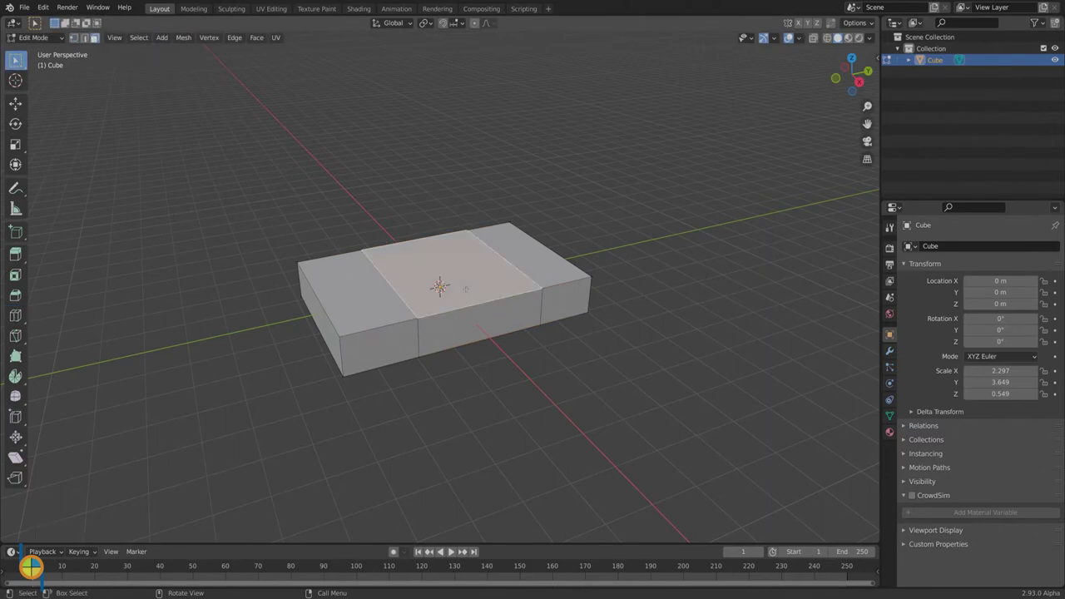
key("e")
left_click(454, 235)
key("s")
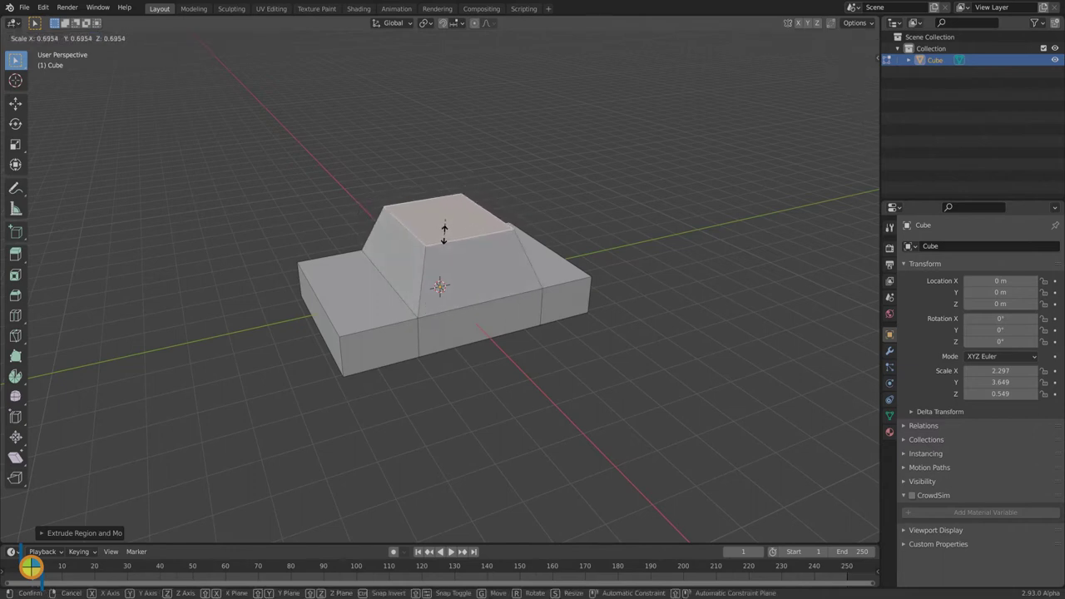
left_click(444, 232)
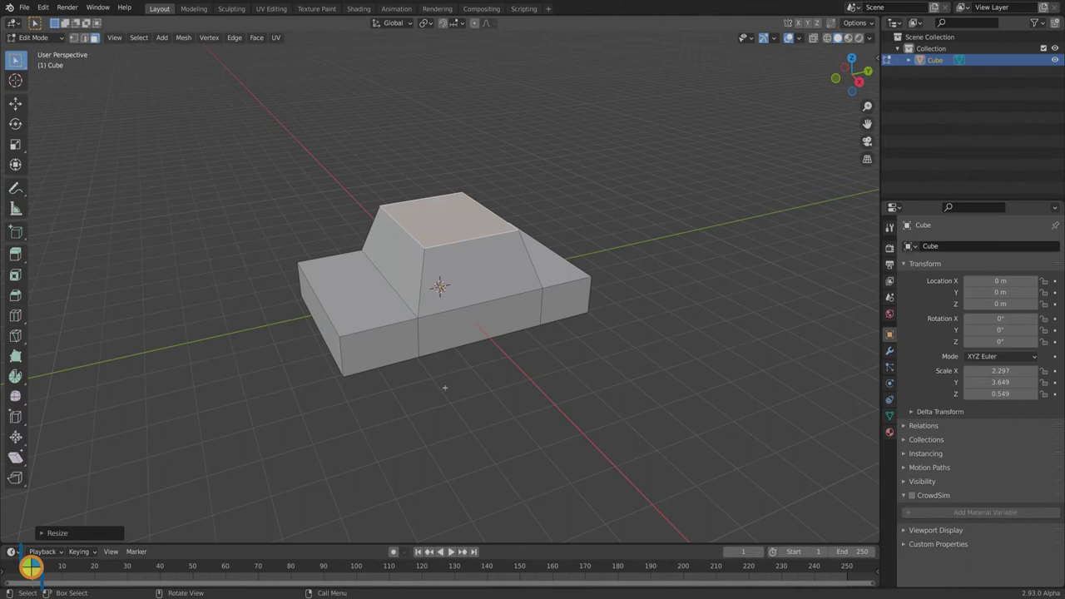
Delete the car-shaped object in Object Mode and add a new cube mesh.
left_click(49, 39)
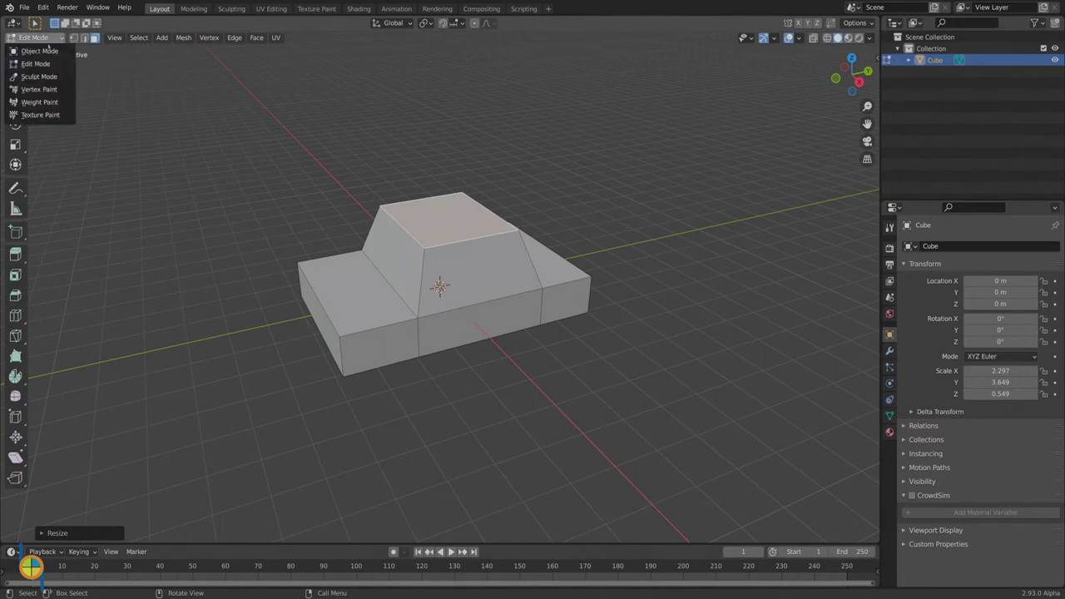
left_click(37, 47)
key("x")
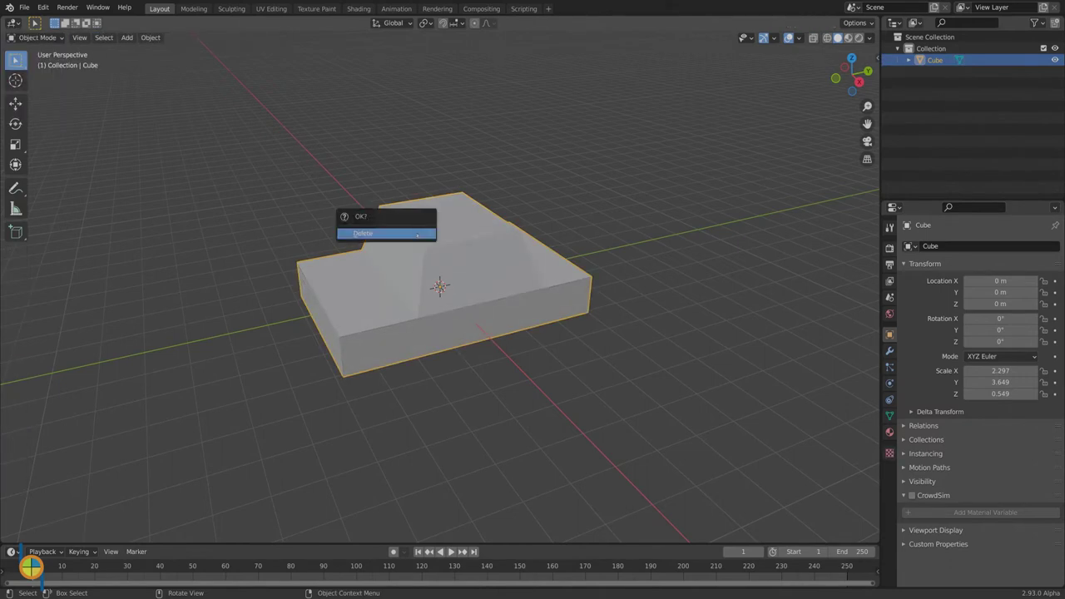
left_click(419, 233)
key("shift+a")
mouse_move(431, 269)
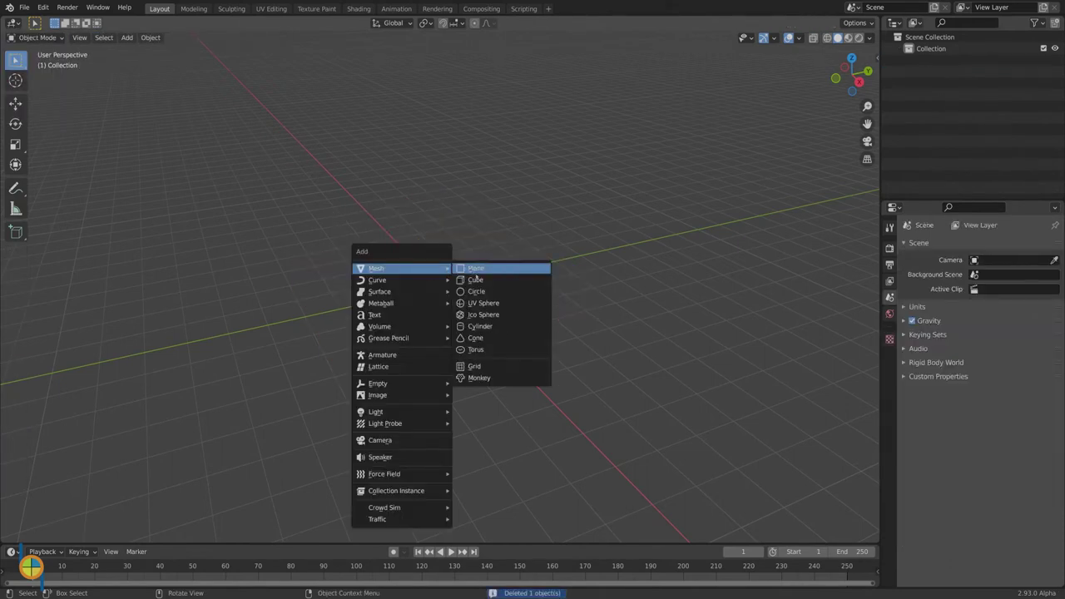
left_click(476, 281)
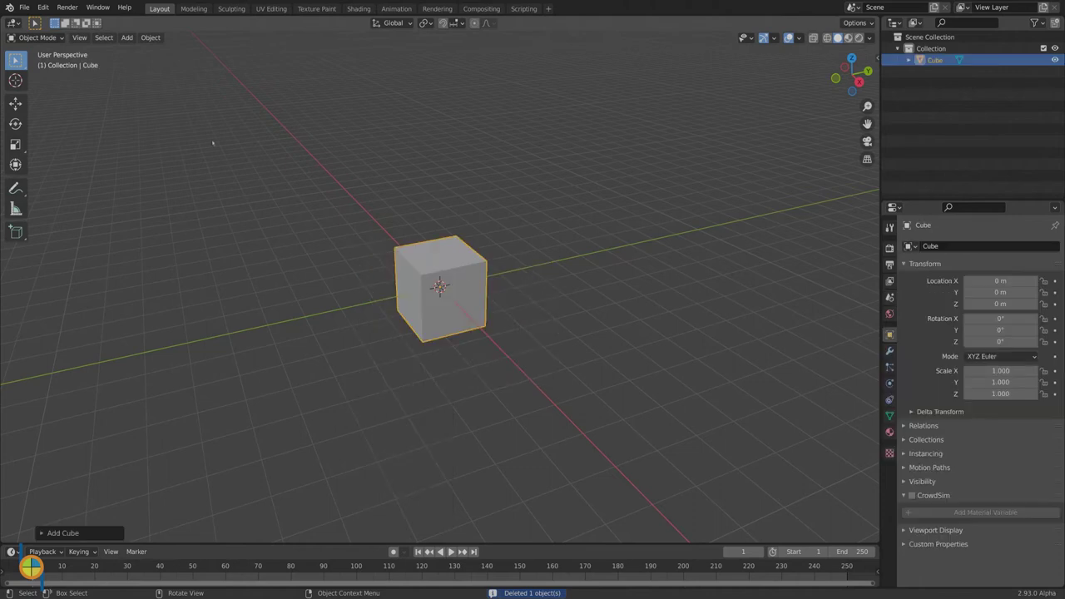
In Edit Mode, add a centred loop cut that divides the cube in half along Y.
left_click(37, 38)
left_click(33, 63)
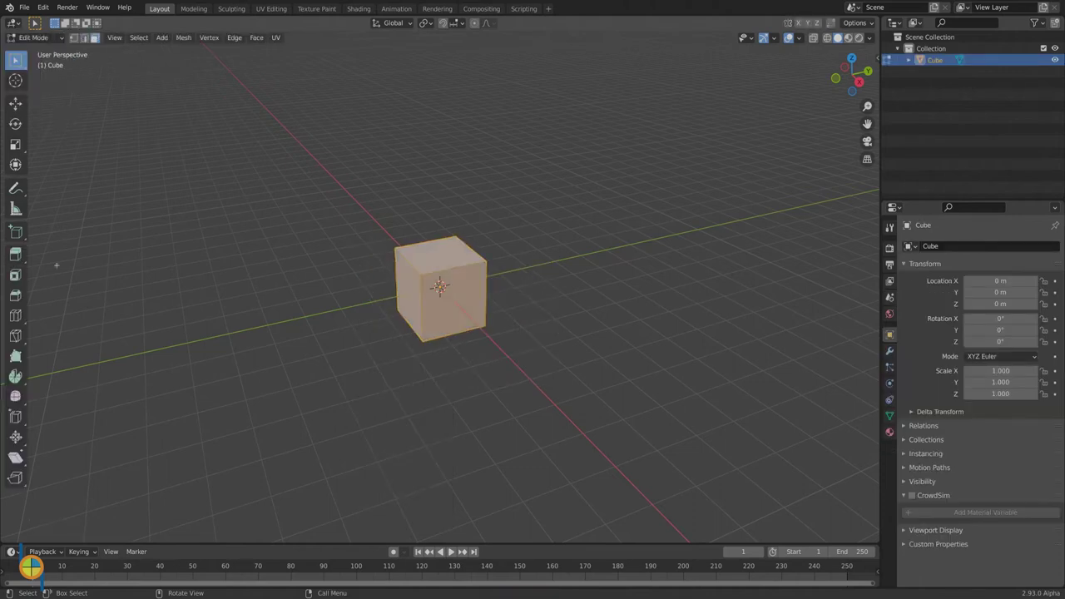
left_click(15, 315)
left_click(428, 274)
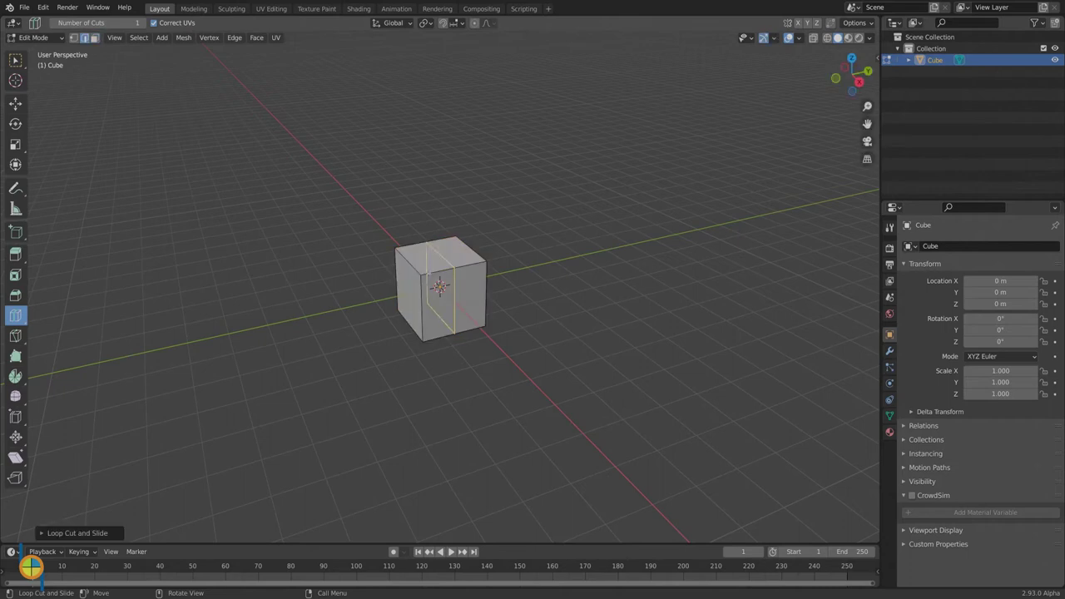
left_click(15, 60)
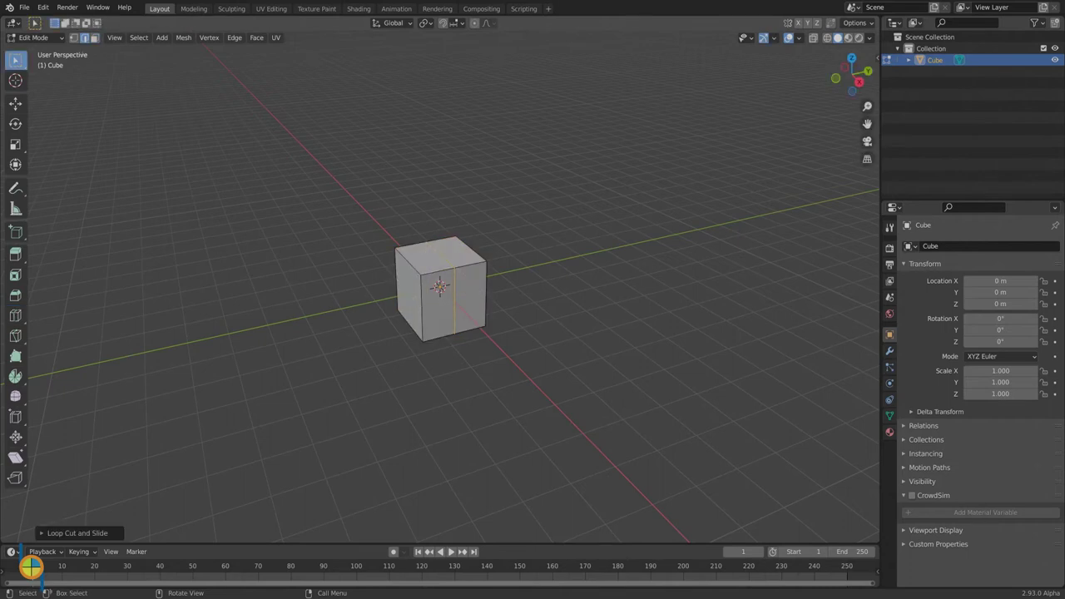
Select all faces of the cube's half on the negative Y side and delete them.
middle_click_drag(171, 253, 395, 344)
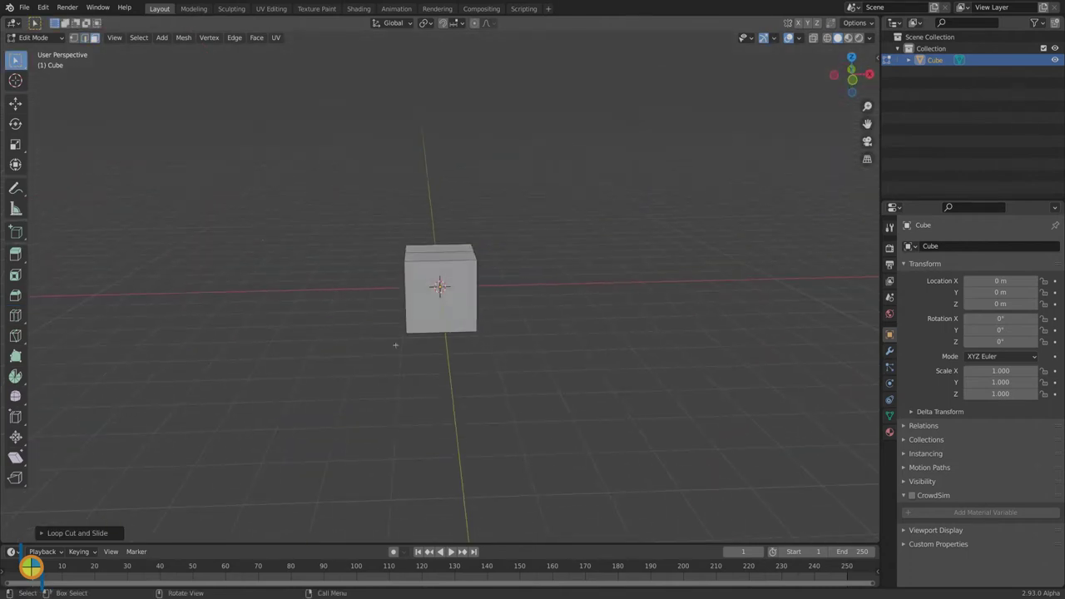
left_click_drag(475, 333, 410, 341)
middle_click_drag(411, 341, 349, 349)
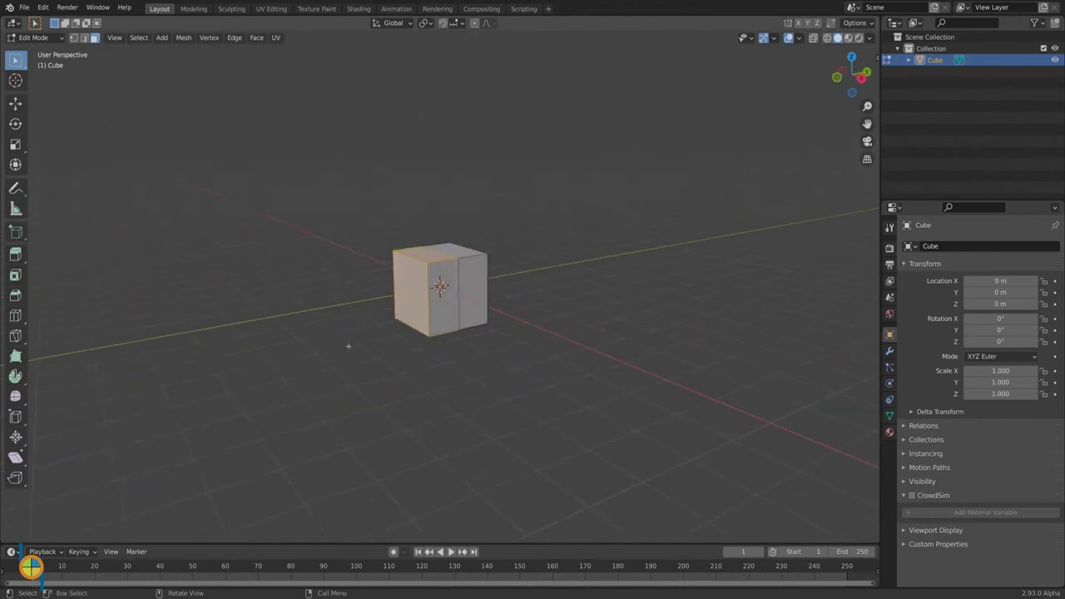
middle_click_drag(435, 357, 516, 318)
middle_click_drag(455, 350, 407, 375)
key("x")
left_click(386, 348)
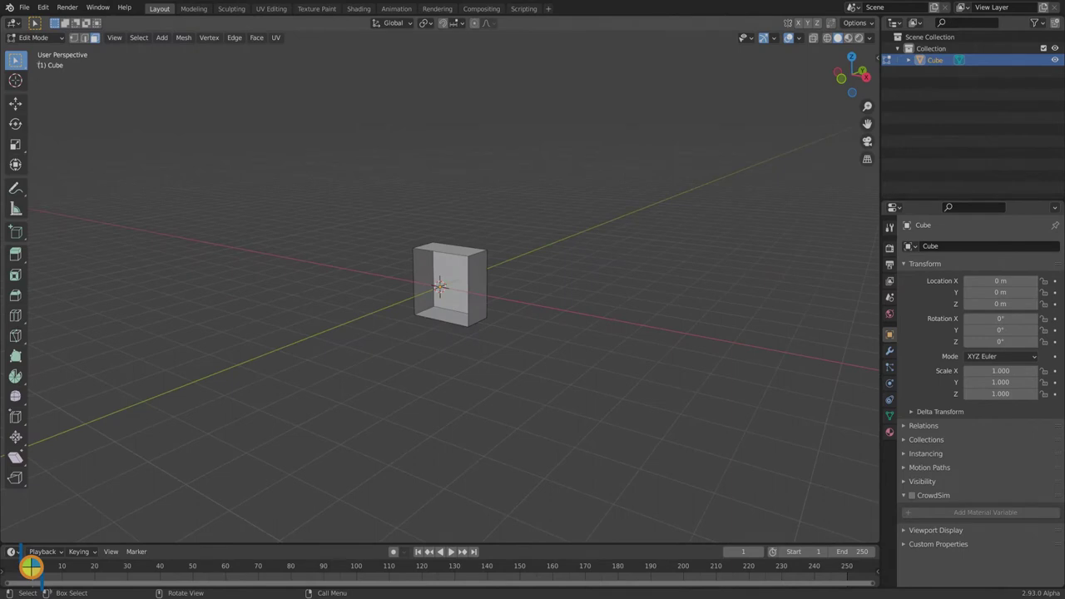
Return to Object Mode and add a Mirror modifier that mirrors the half cube on the Y axis only.
left_click(38, 37)
left_click(33, 52)
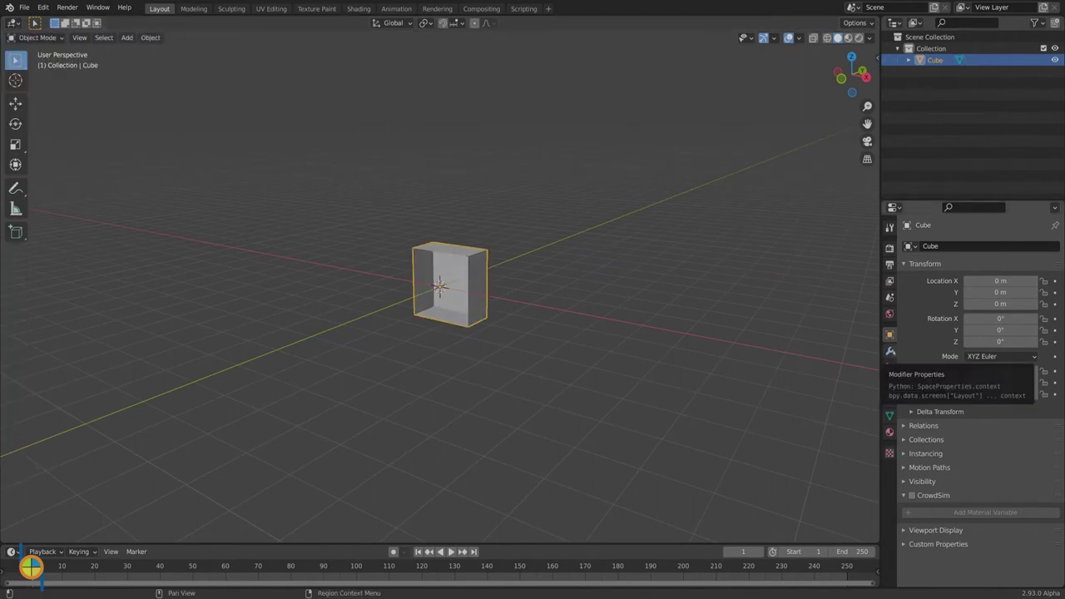
left_click(889, 351)
left_click(956, 246)
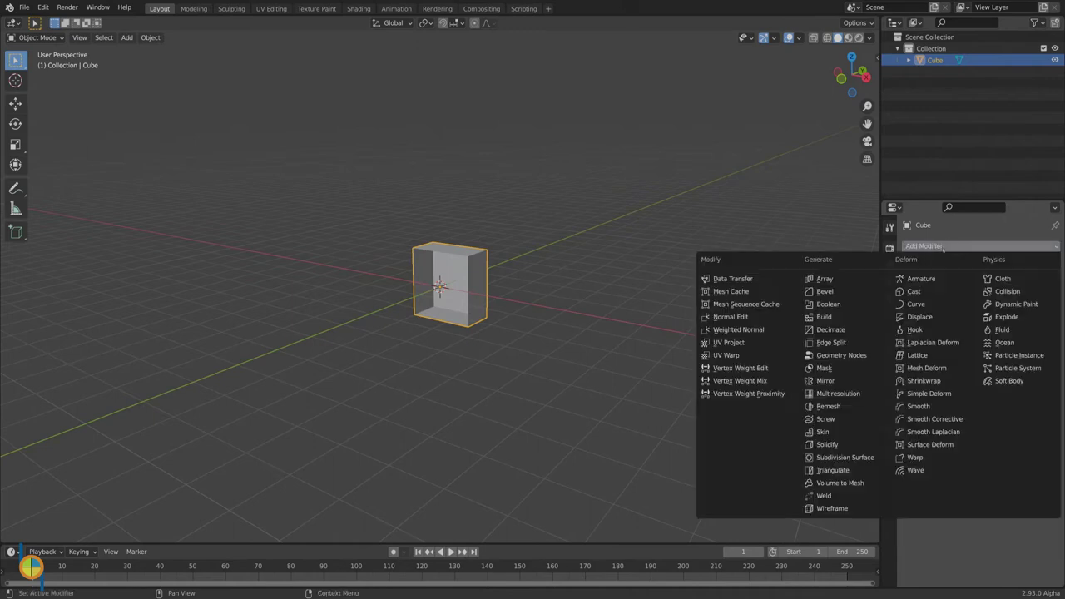
left_click(833, 382)
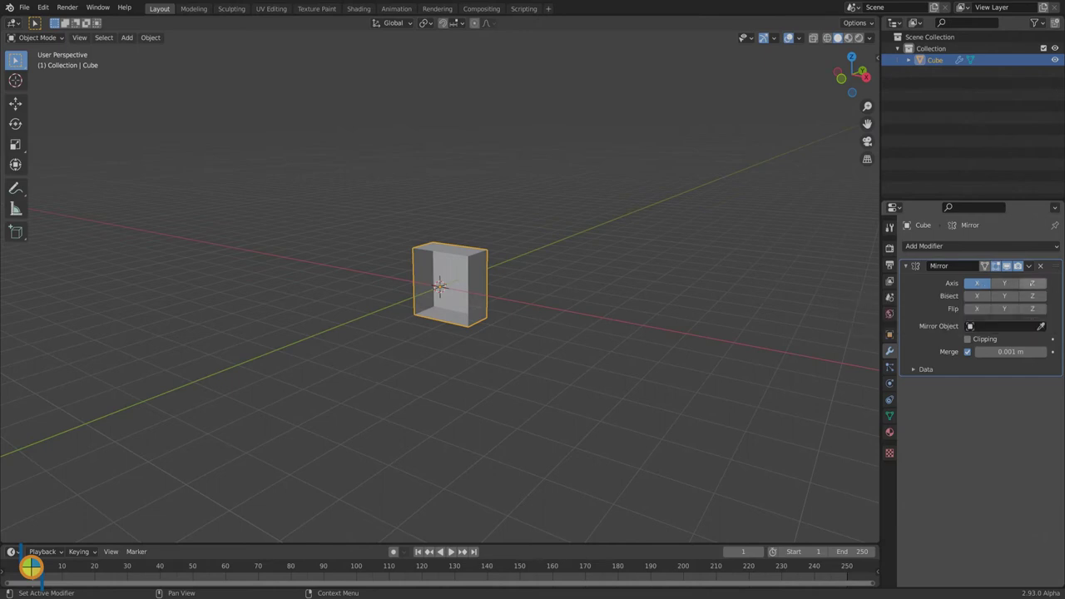
left_click(1004, 284)
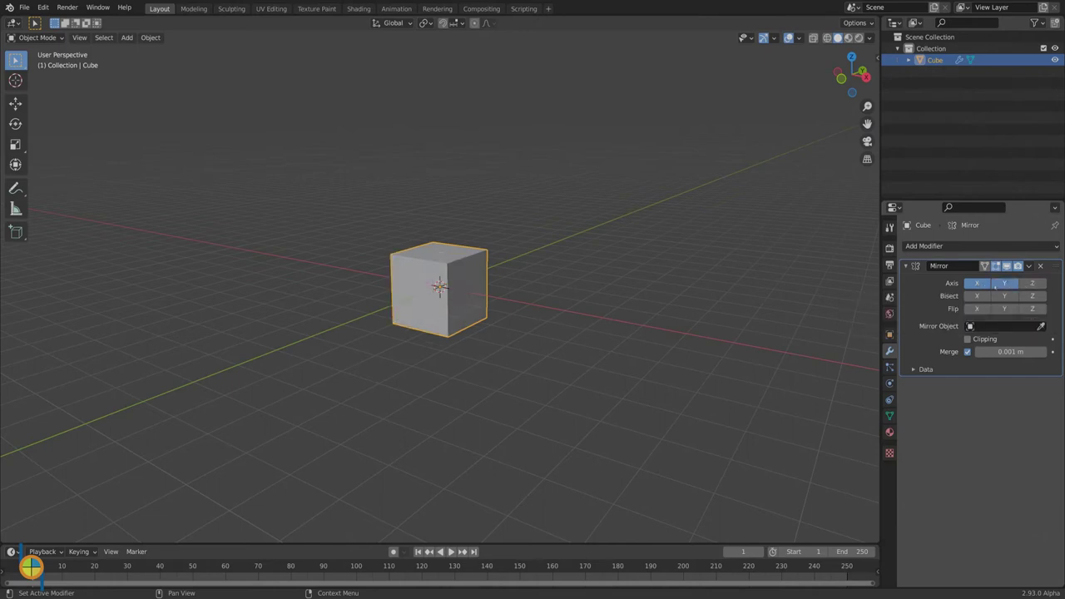
left_click(976, 283)
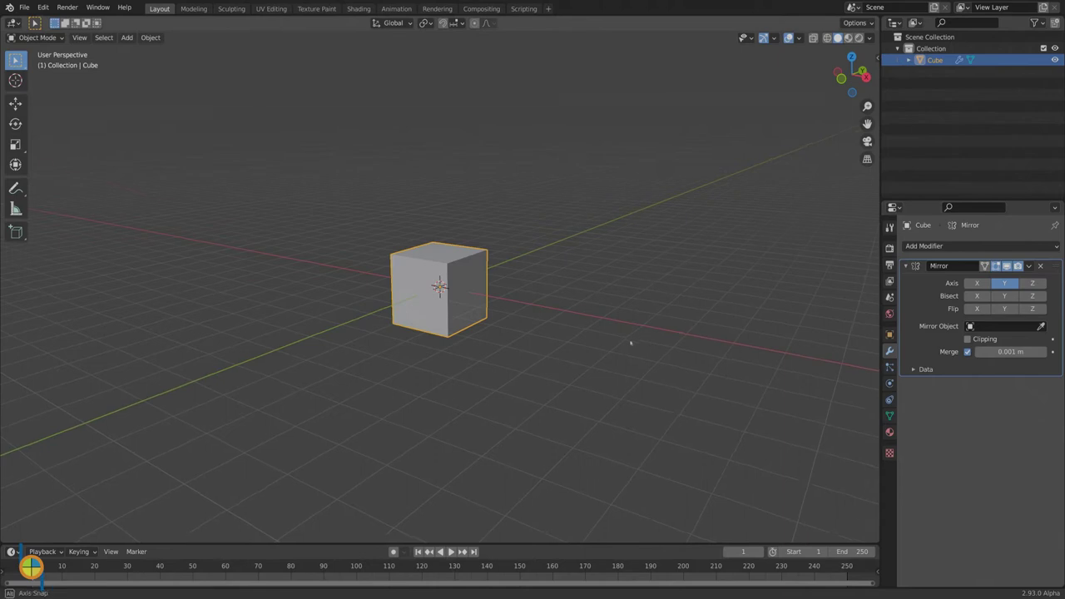
Scale the mirrored cube into a flat box: stretched along X, widened about 2.1 times along Y and lowered along Z.
middle_click_drag(629, 344, 616, 361)
key("Tab")
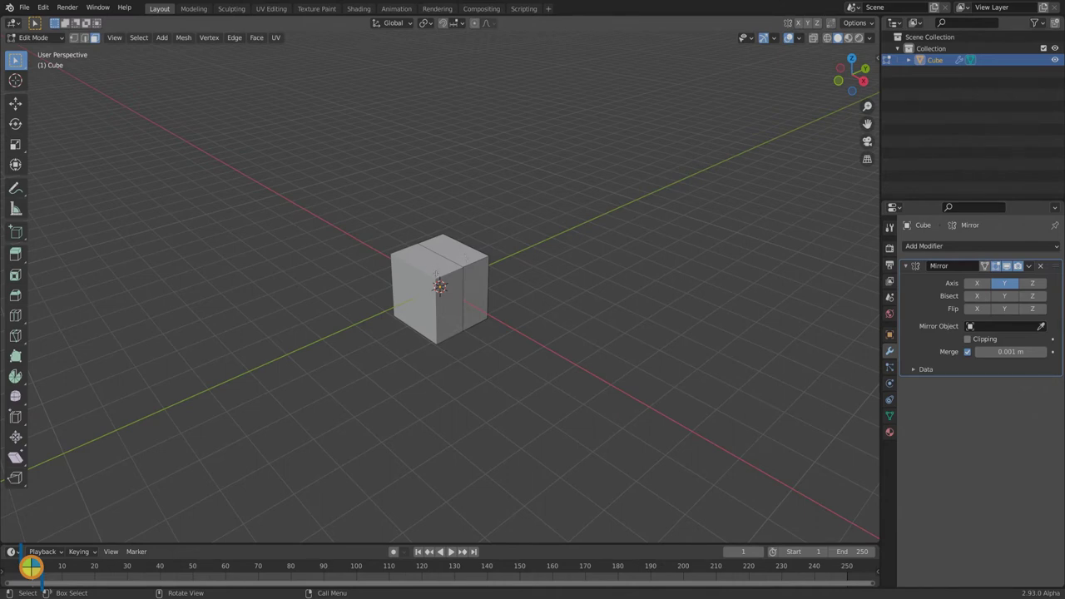
key("Tab")
key("s")
key("x")
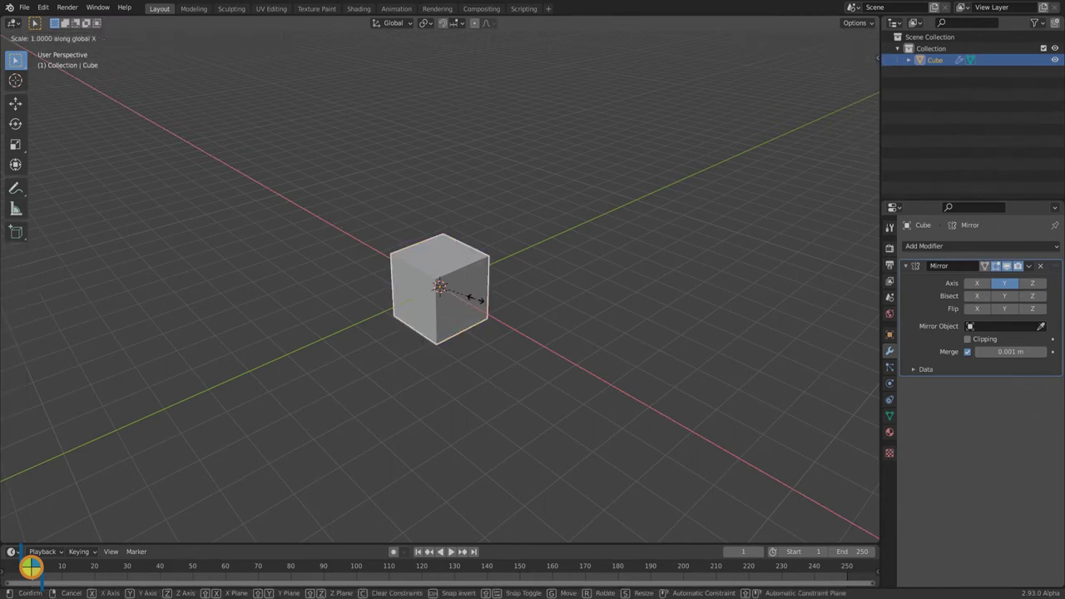
left_click(585, 380)
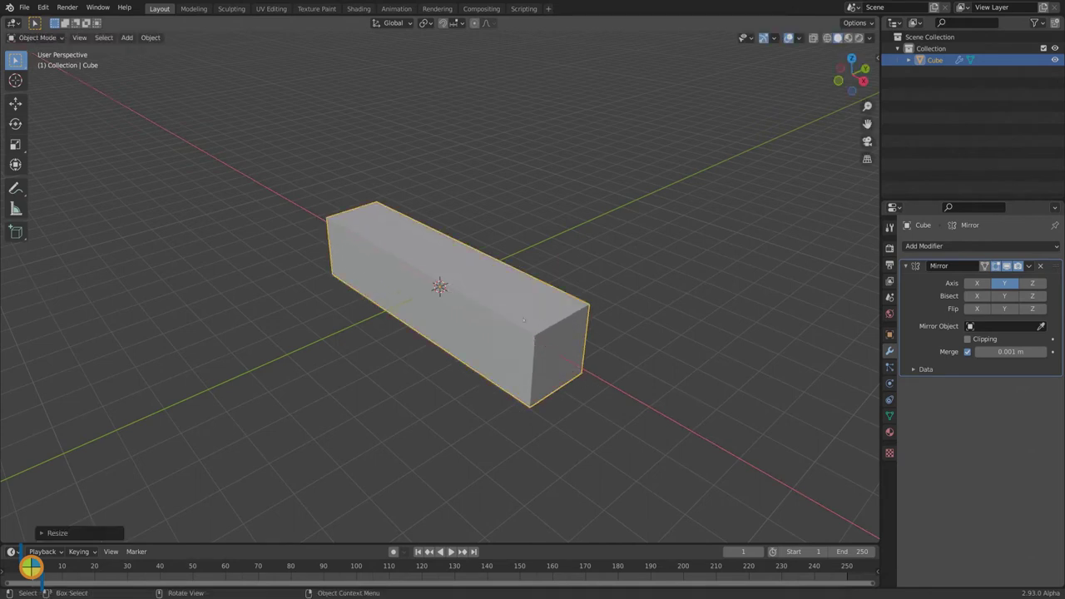
key("s")
key("y")
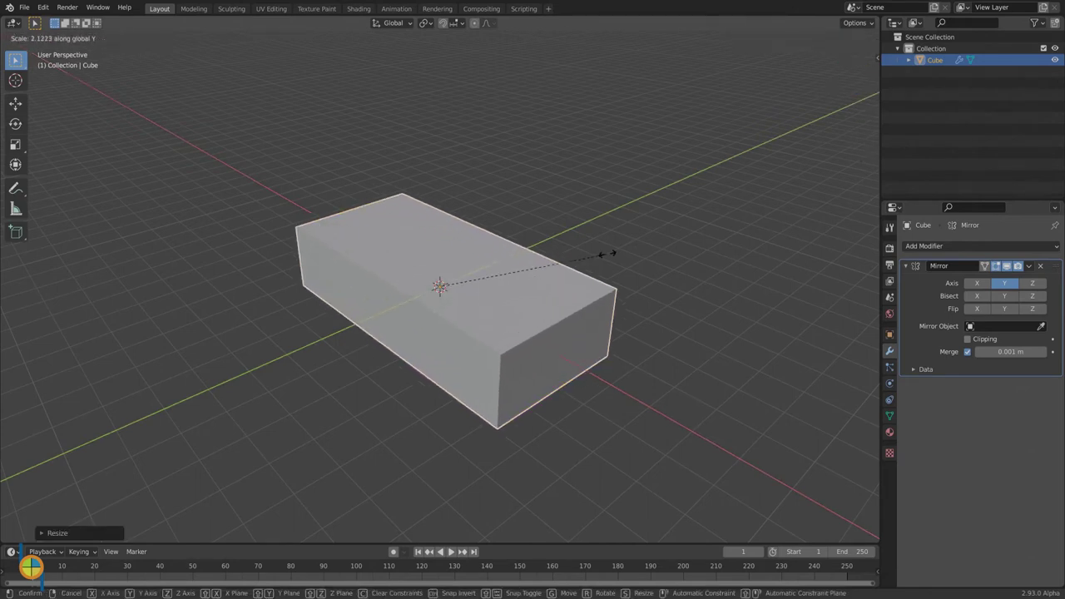
left_click(561, 399)
key("s")
key("z")
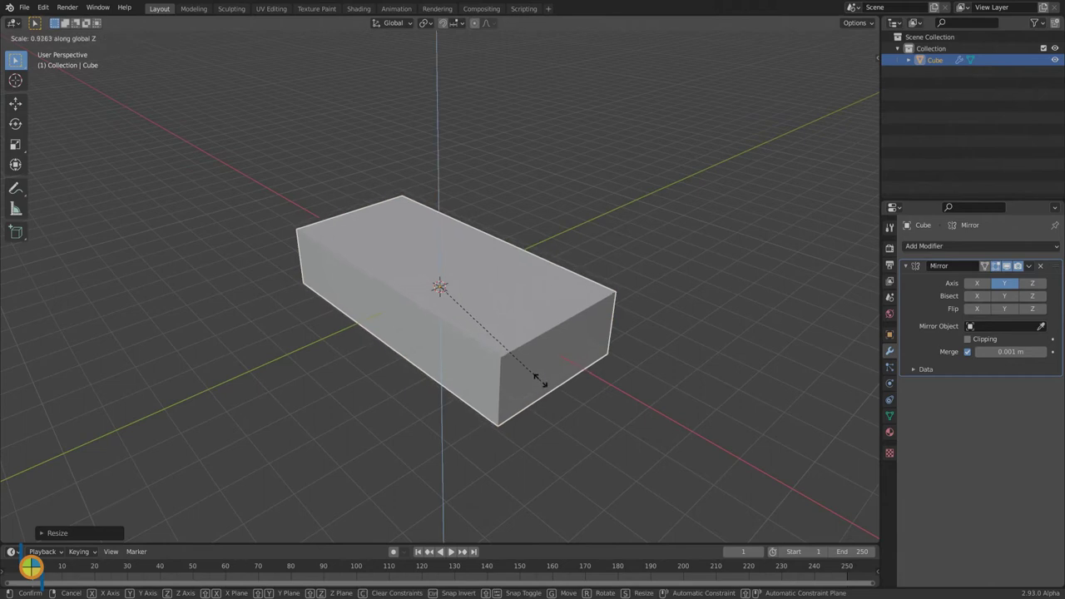
left_click(530, 356)
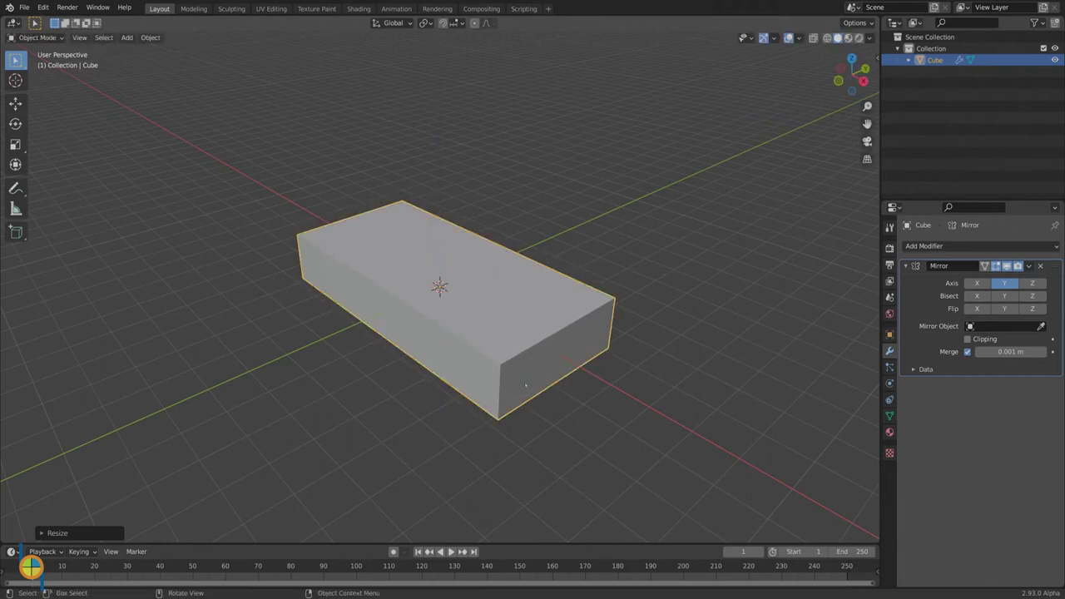
In Edit Mode, add two crosswise loop cuts to the unmirrored half of the box, one toward each end.
left_click(33, 38)
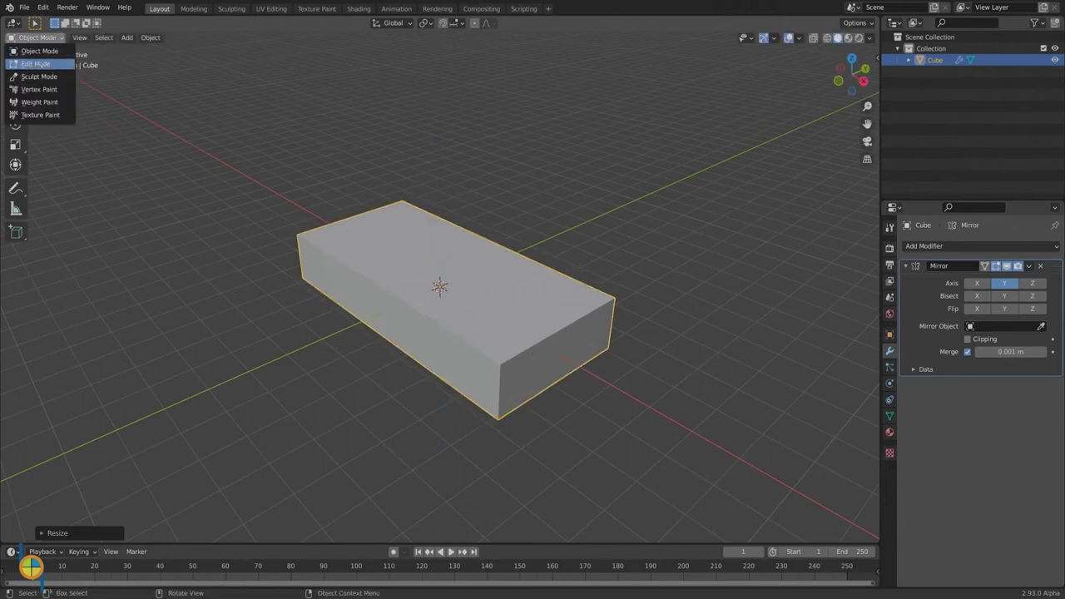
left_click(33, 65)
left_click(15, 315)
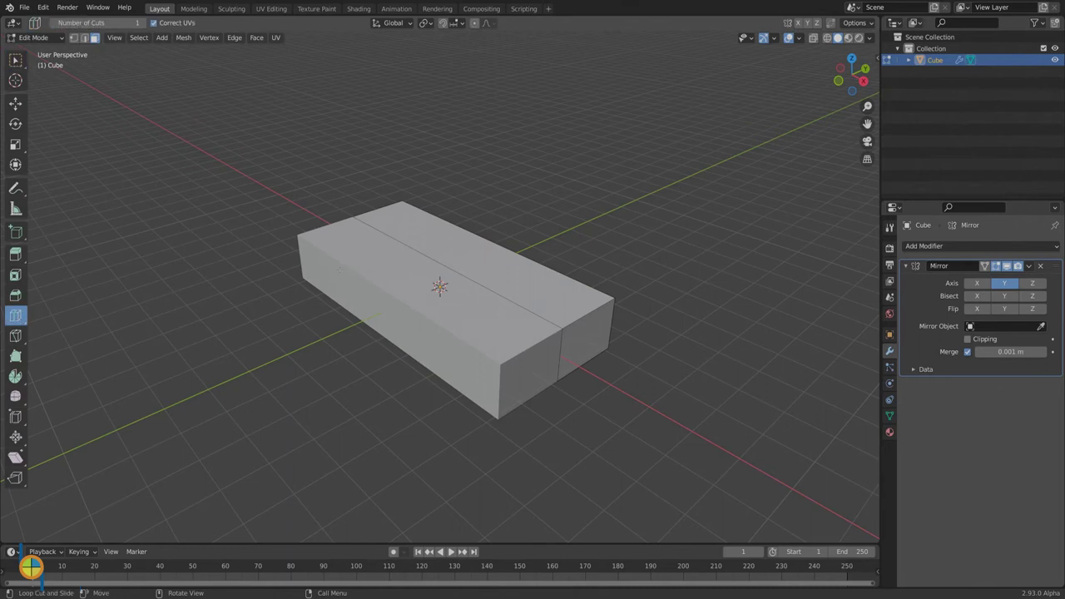
left_click_drag(449, 271, 395, 243)
left_click_drag(459, 267, 482, 280)
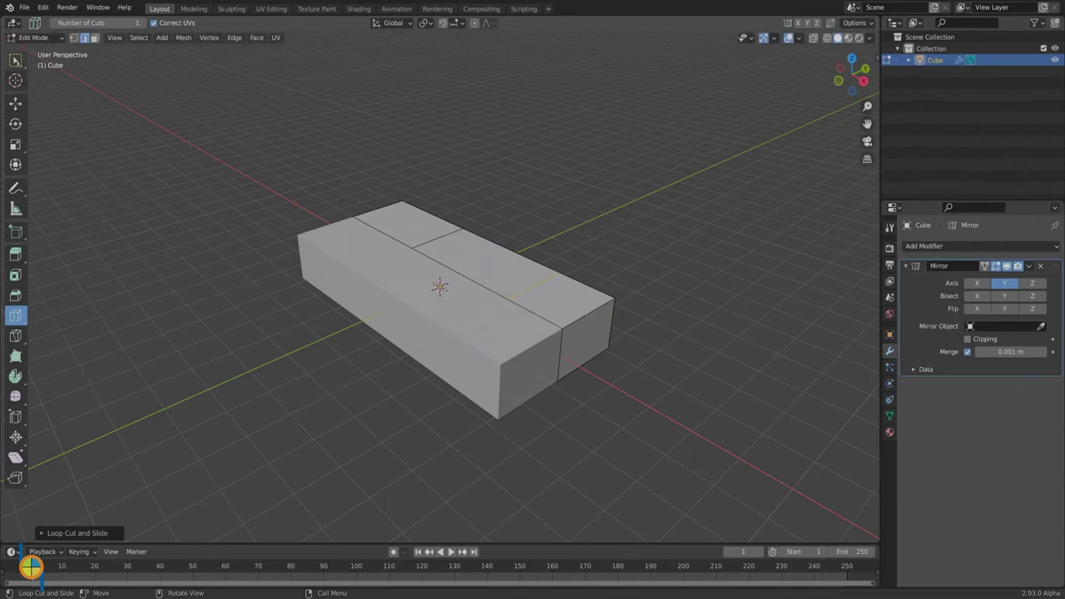
key("w")
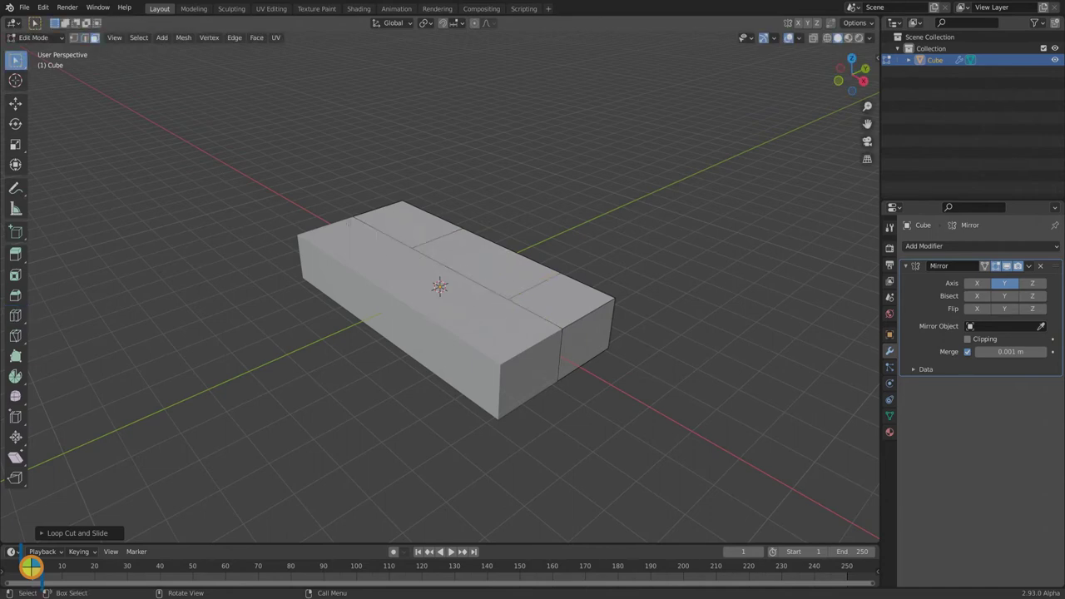
Extrude the middle top face of the box upward about 1.77 m to form the car's cabin.
left_click(489, 262)
key("e")
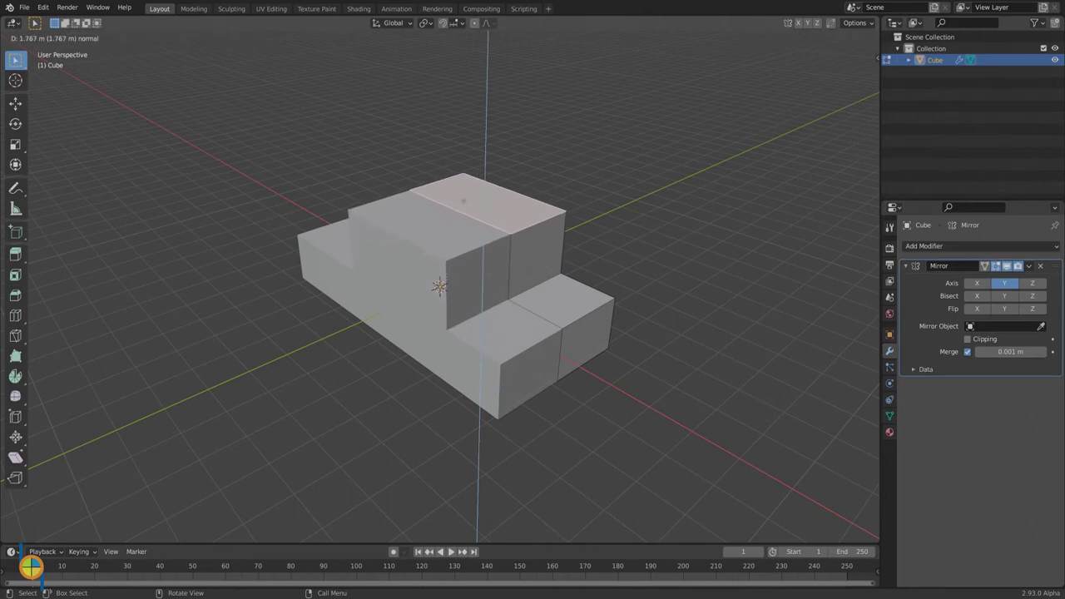
left_click(463, 200)
Add one vertical loop cut across the middle of the cabin, dividing its side into two window areas.
middle_click_drag(583, 301, 361, 280)
left_click(15, 315)
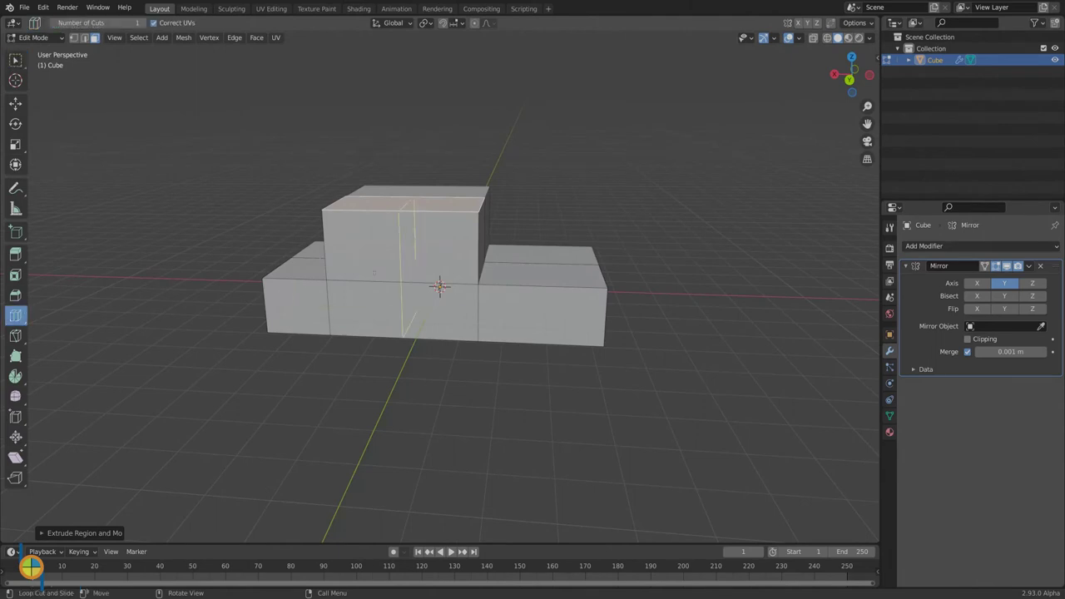
left_click(393, 262)
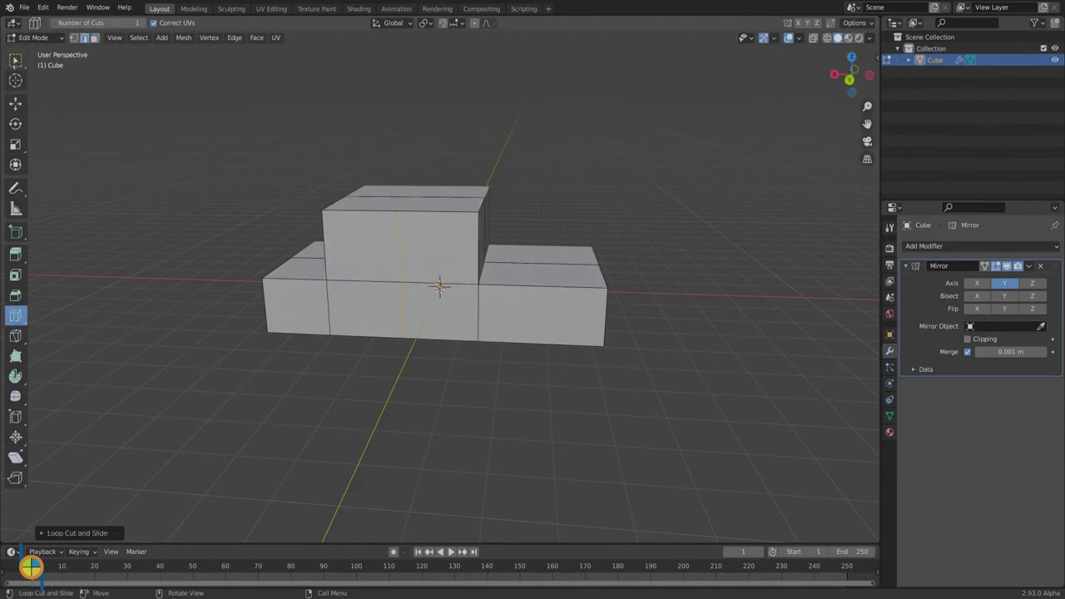
Move the cabin roof's front and rear edges inward along X so both ends of the cabin slope.
left_click(14, 60)
left_click(479, 205)
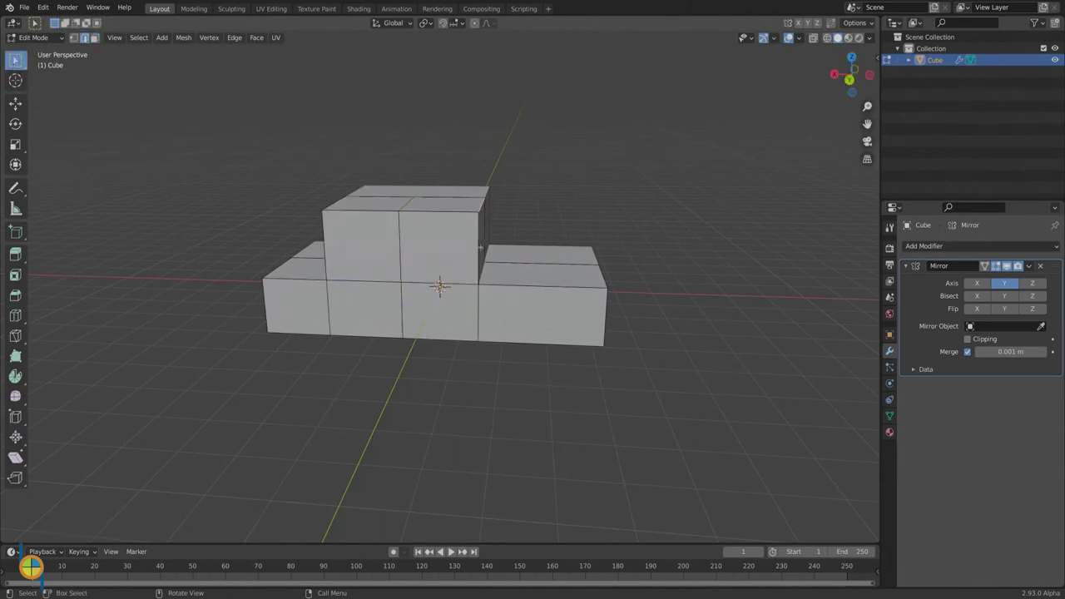
key("g")
key("x")
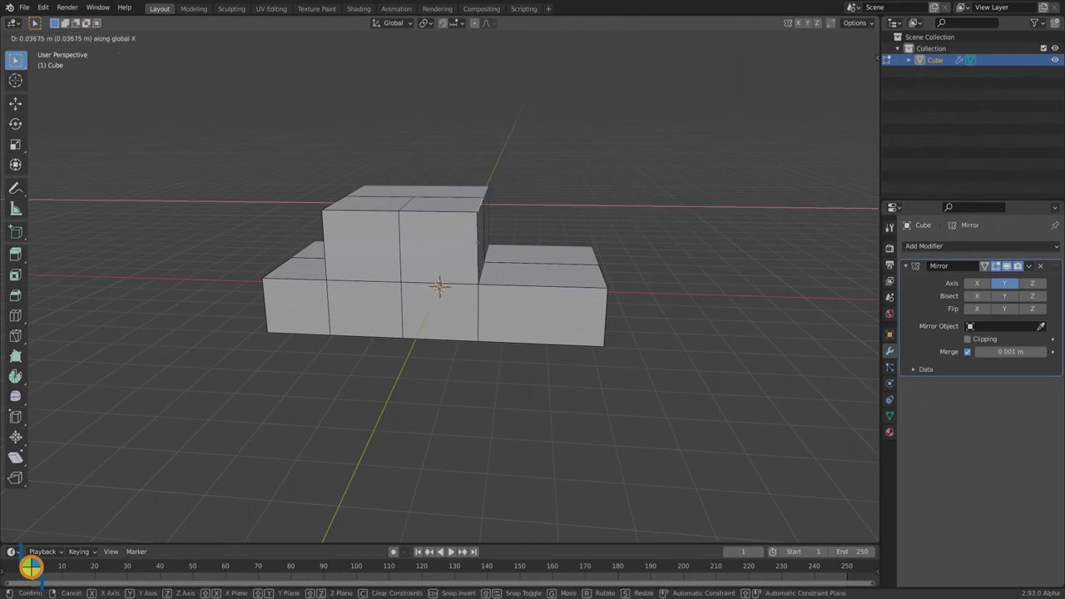
left_click(461, 243)
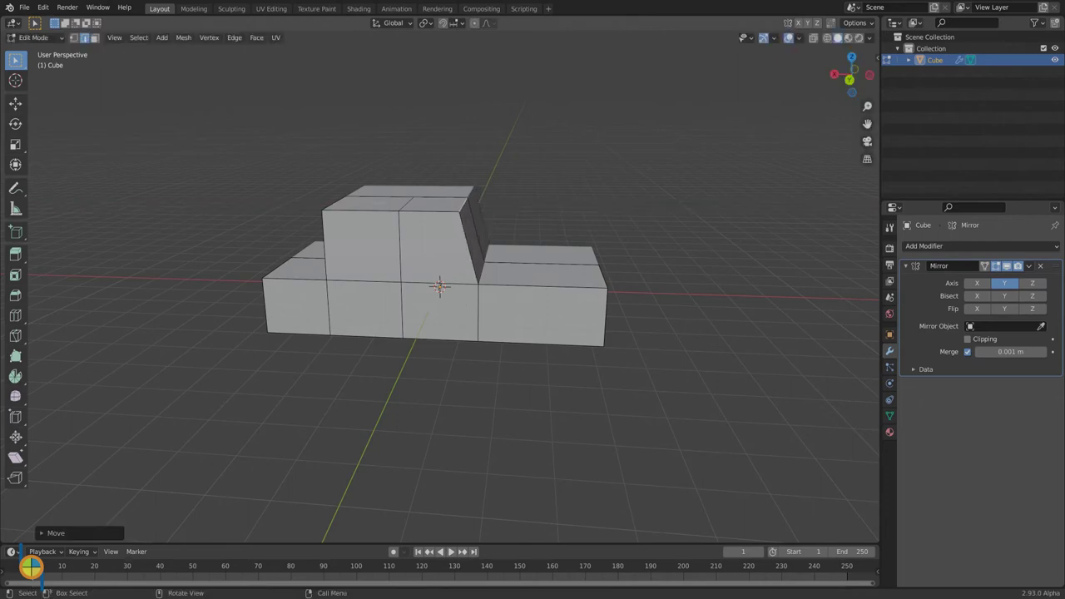
key("g")
key("x")
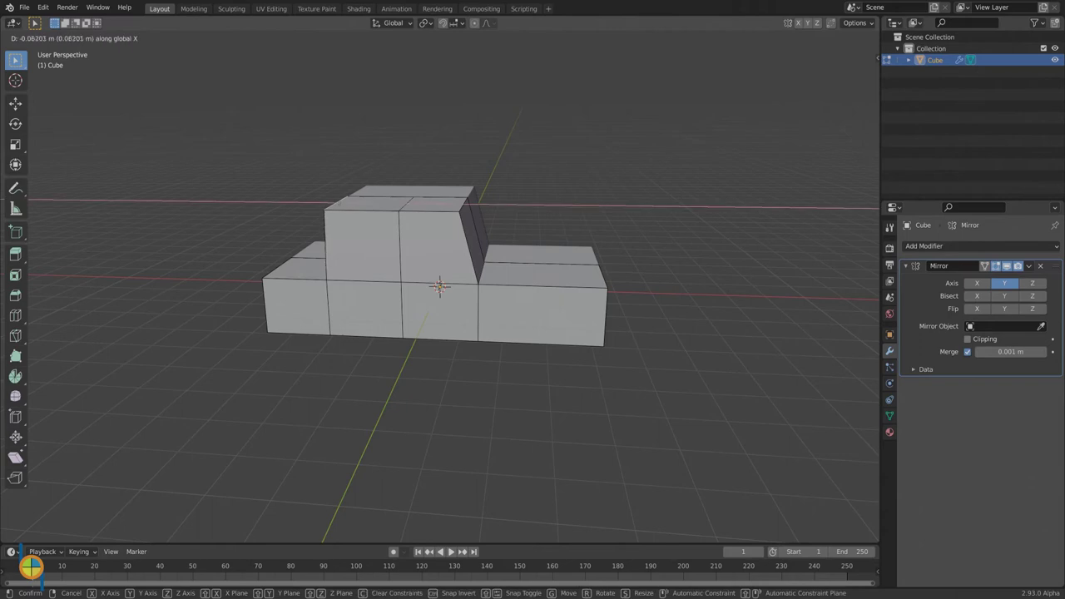
left_click(434, 229)
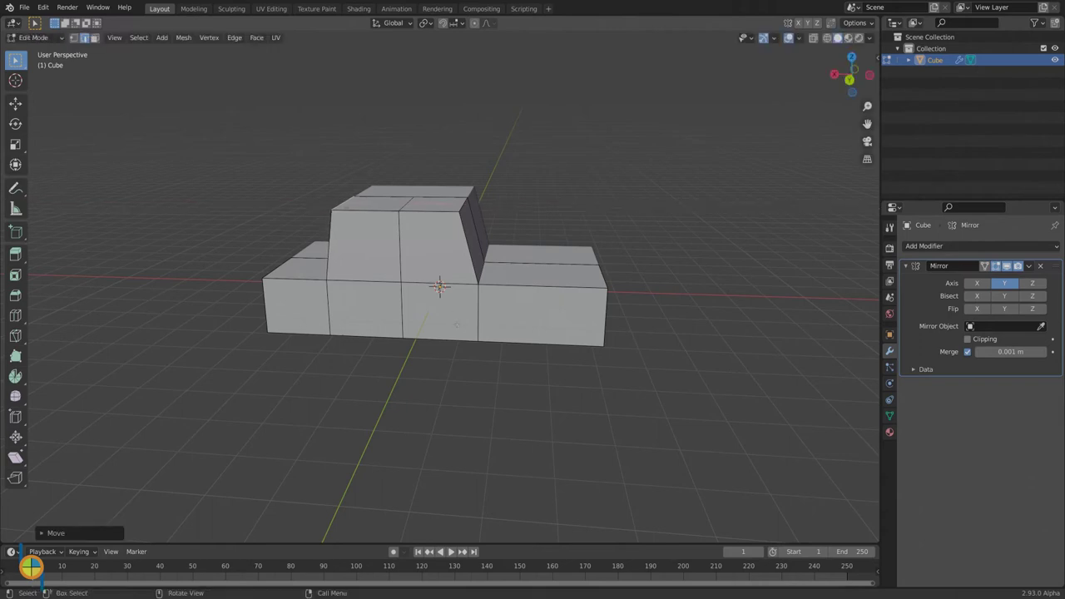
Move the cabin roof's outer side edges slightly inward along Y to taper the side of the cabin.
middle_click_drag(434, 230, 422, 271)
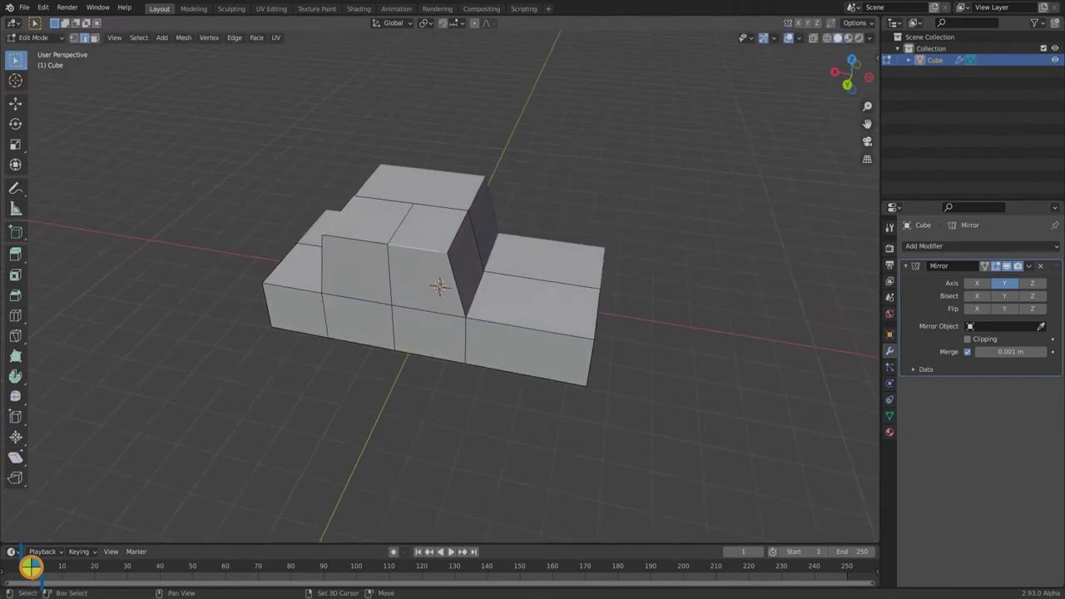
middle_click_drag(391, 366, 327, 383)
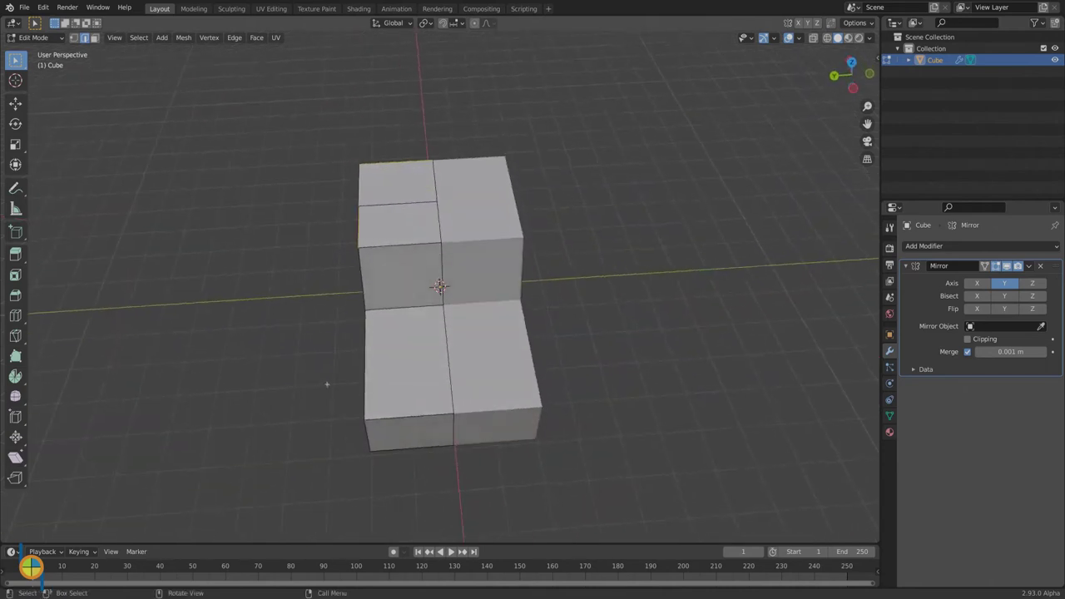
key("g")
key("y")
left_click(457, 349)
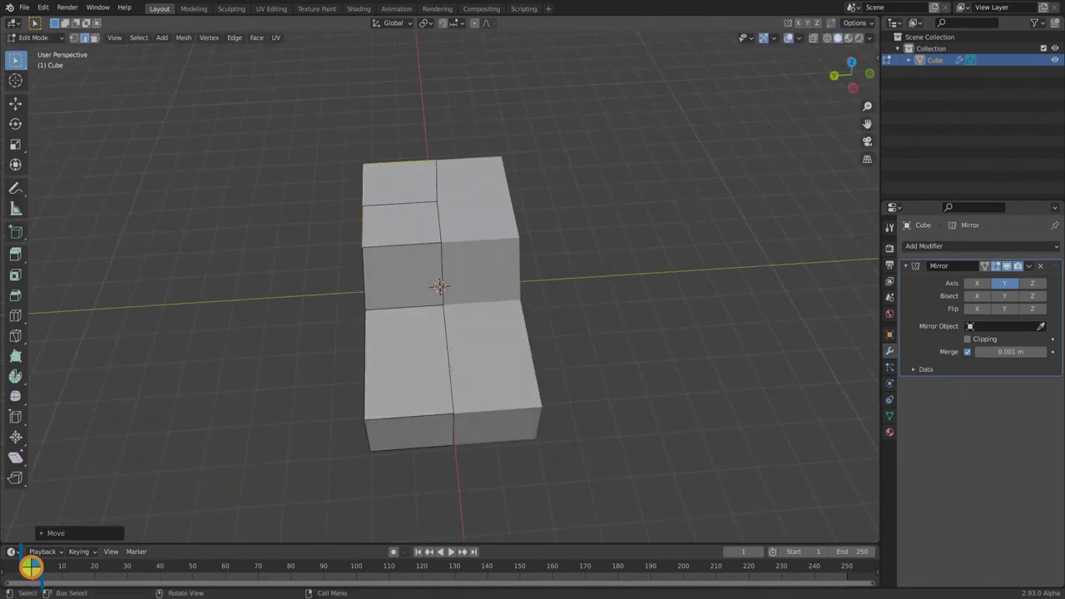
Inset the cabin's two side faces and its front and rear faces individually with a thickness of 0.01945 m.
middle_click_drag(457, 378, 536, 347)
left_click(95, 38)
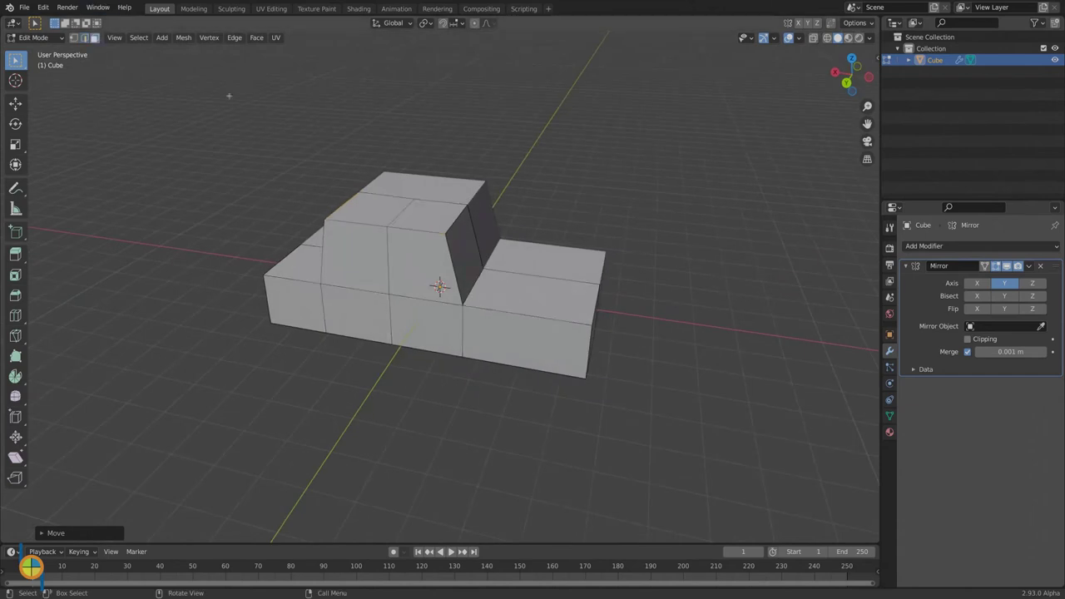
left_click(478, 273)
left_click(420, 253, "shift")
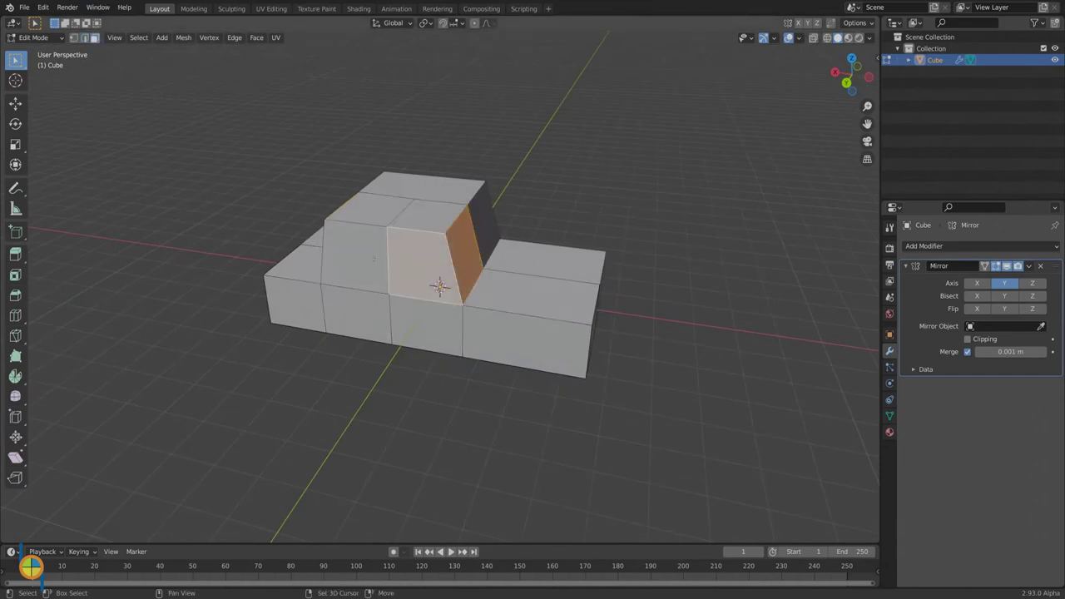
left_click(366, 261, "shift")
middle_click_drag(366, 261, 434, 262)
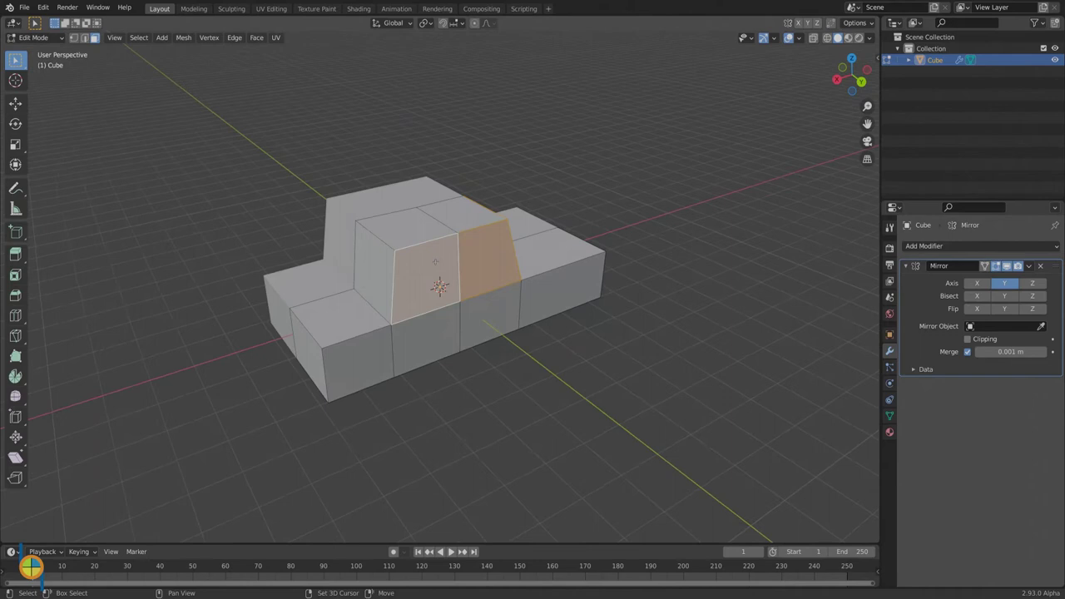
left_click(378, 265, "shift")
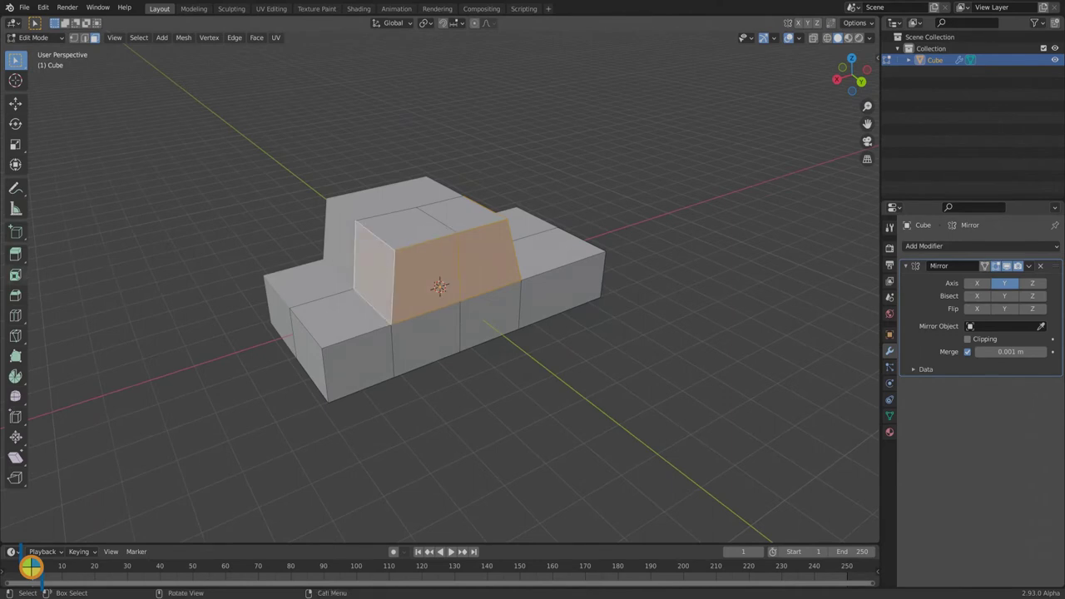
left_click(15, 274)
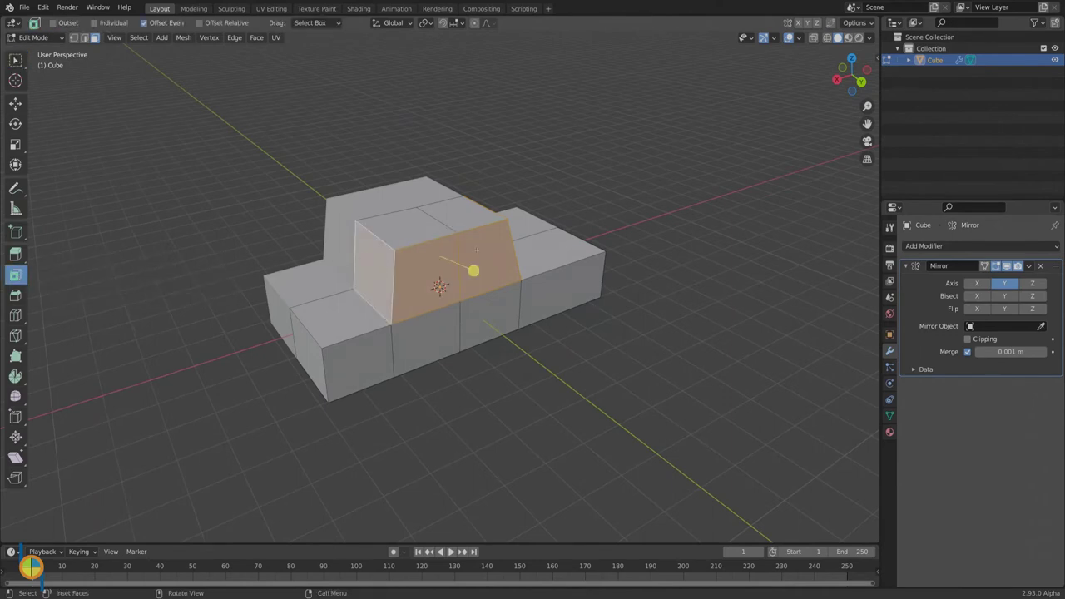
left_click_drag(472, 270, 474, 271)
left_click(65, 533)
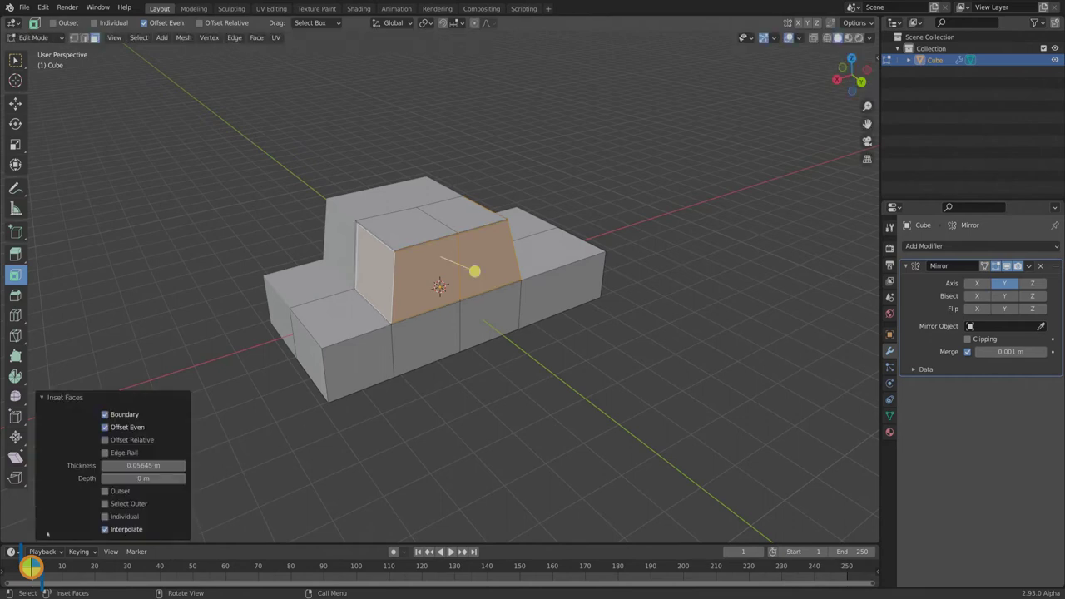
left_click(105, 517)
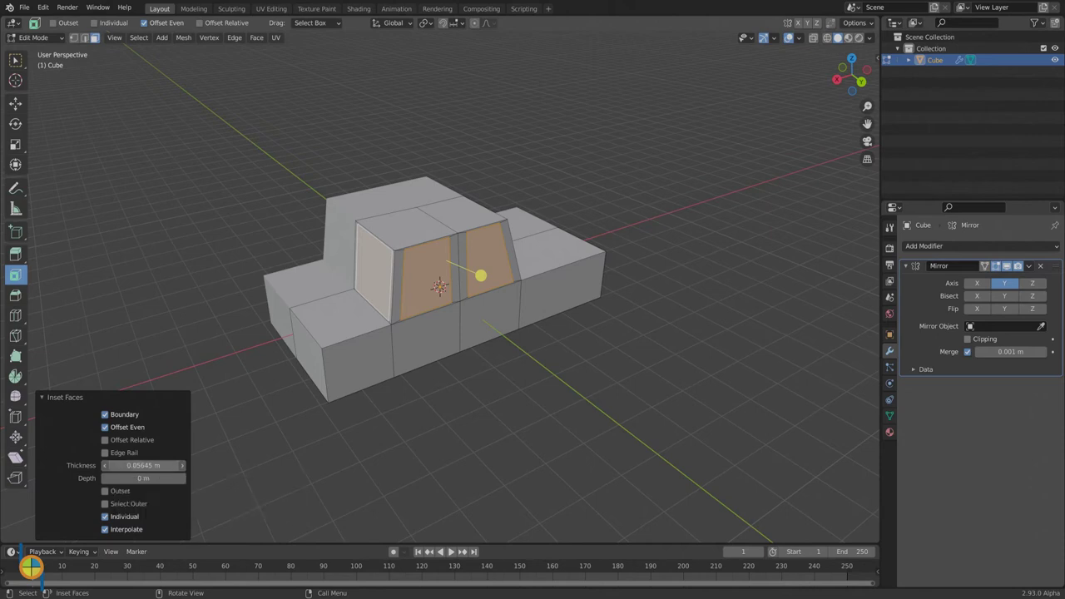
left_click_drag(143, 465, 120, 465)
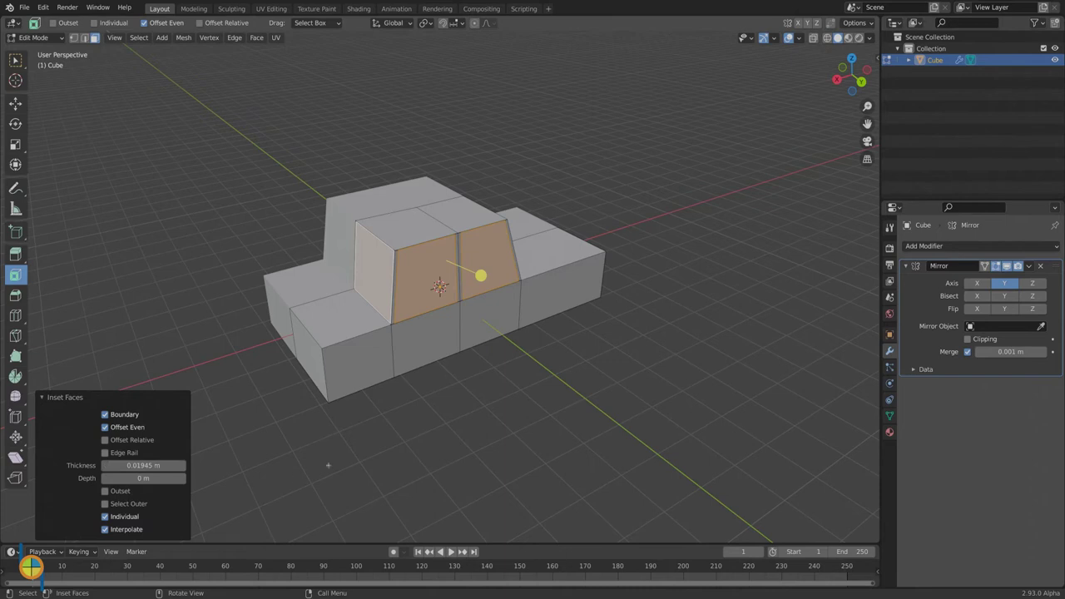
left_click(15, 60)
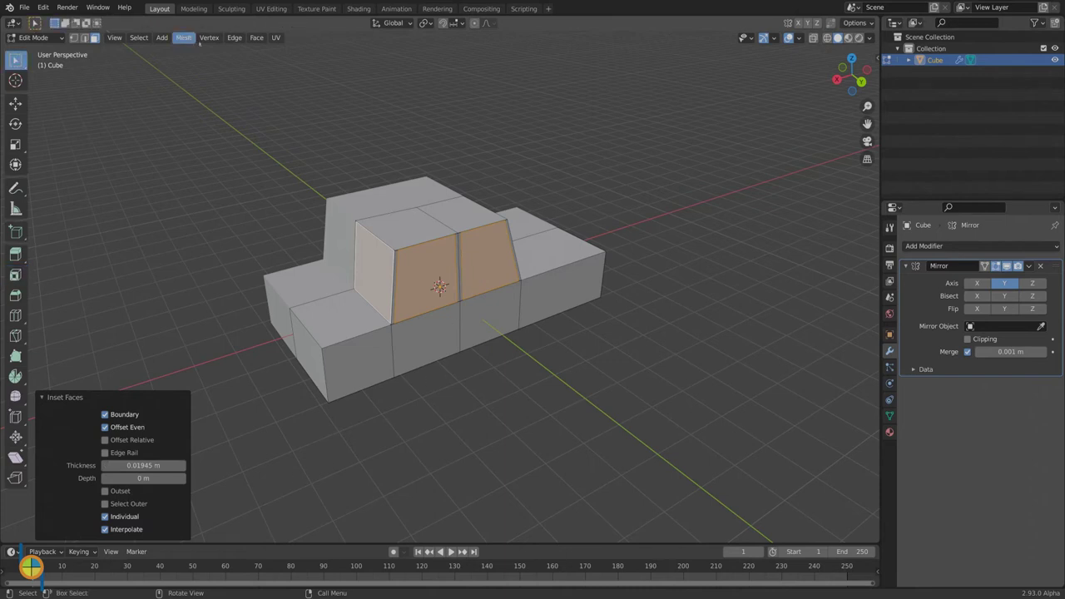
left_click(257, 38)
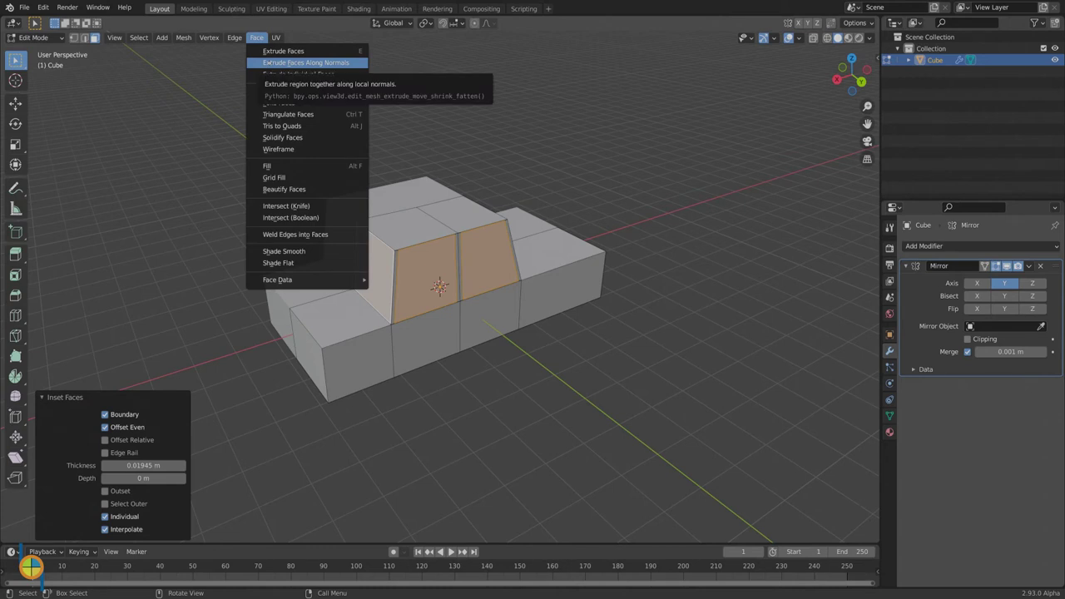
left_click(272, 63)
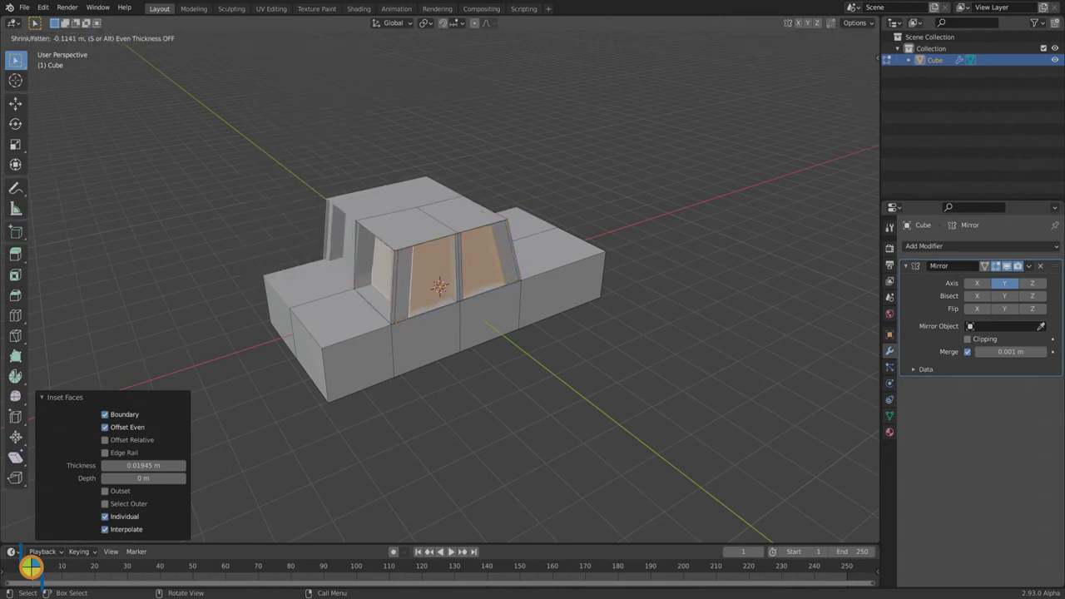
right_click(274, 65)
left_click(256, 37)
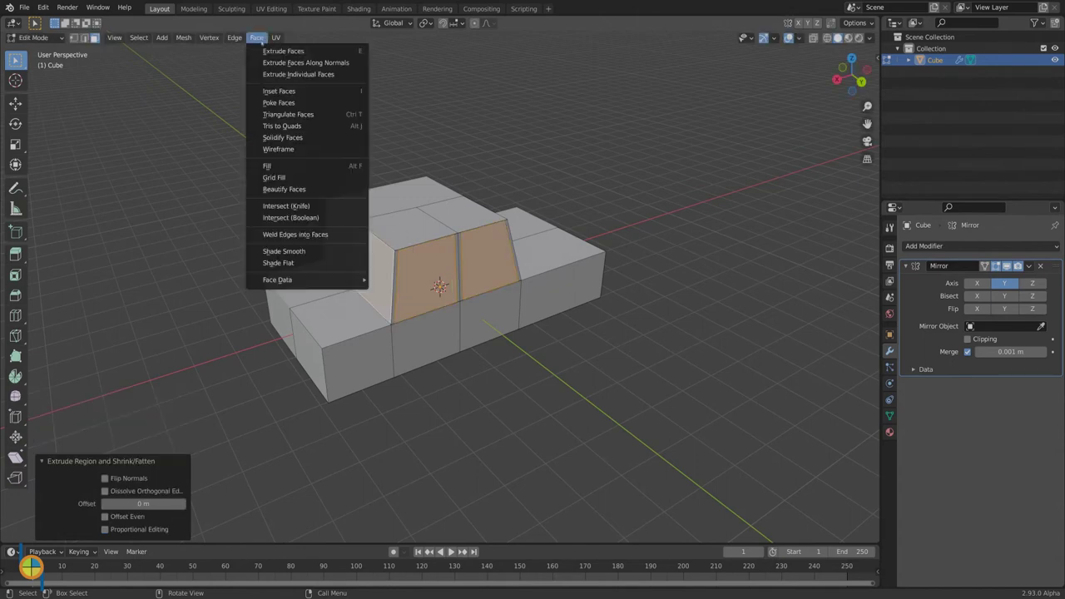
left_click(305, 63)
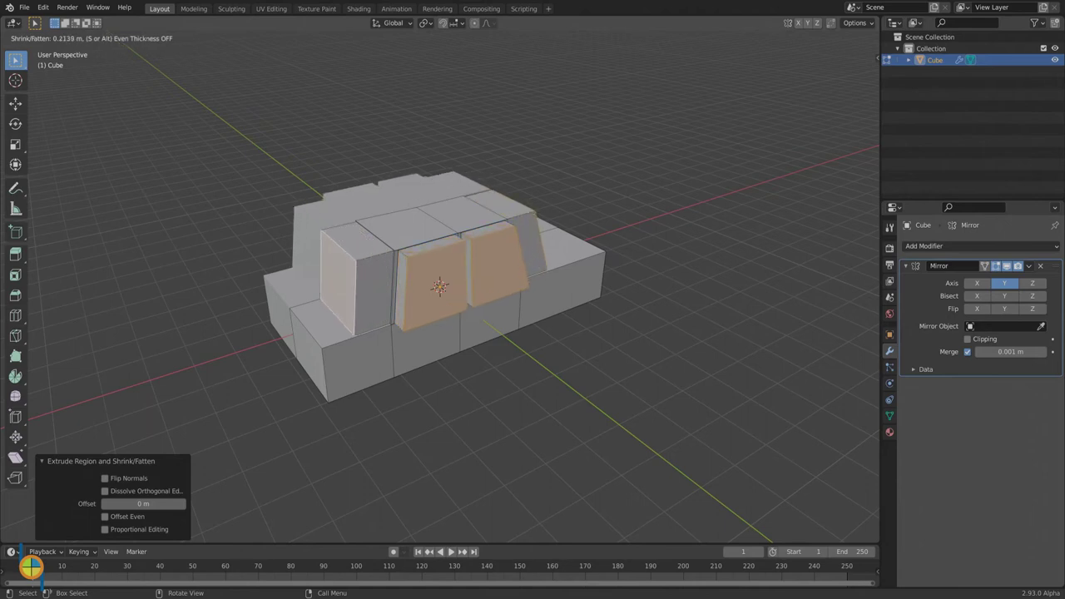
key("Escape")
Extrude the inset window faces inward along their normals with an offset of about -0.0143 m.
left_click(256, 37)
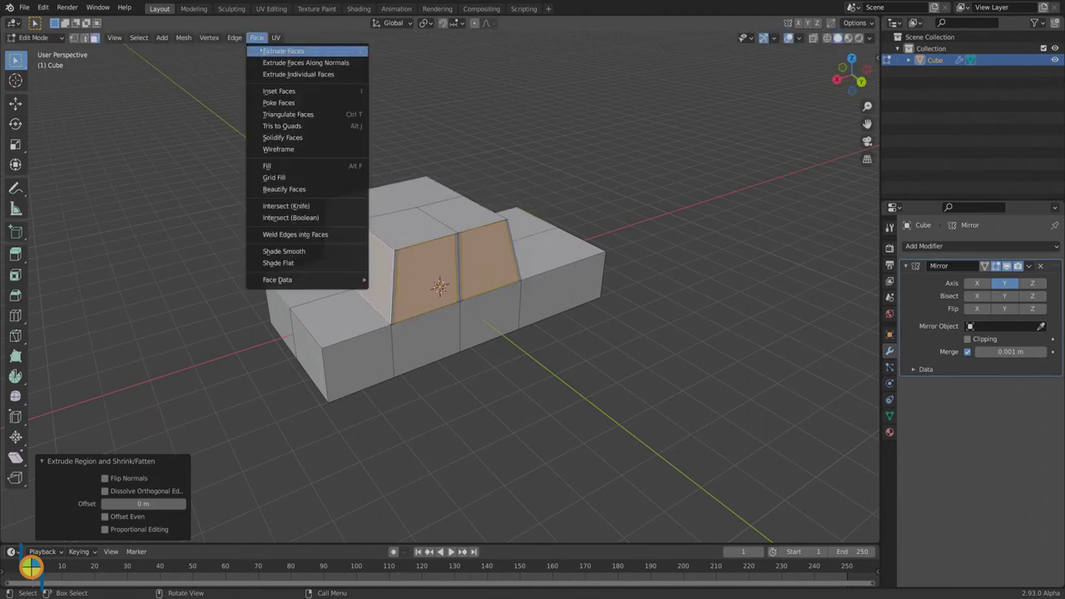
left_click(291, 62)
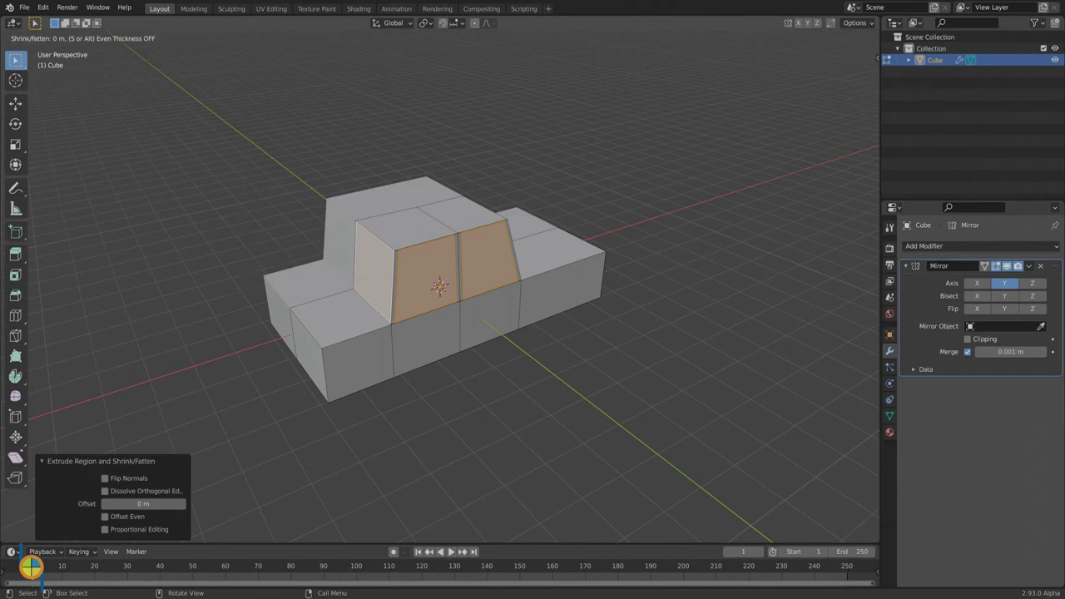
left_click(440, 286)
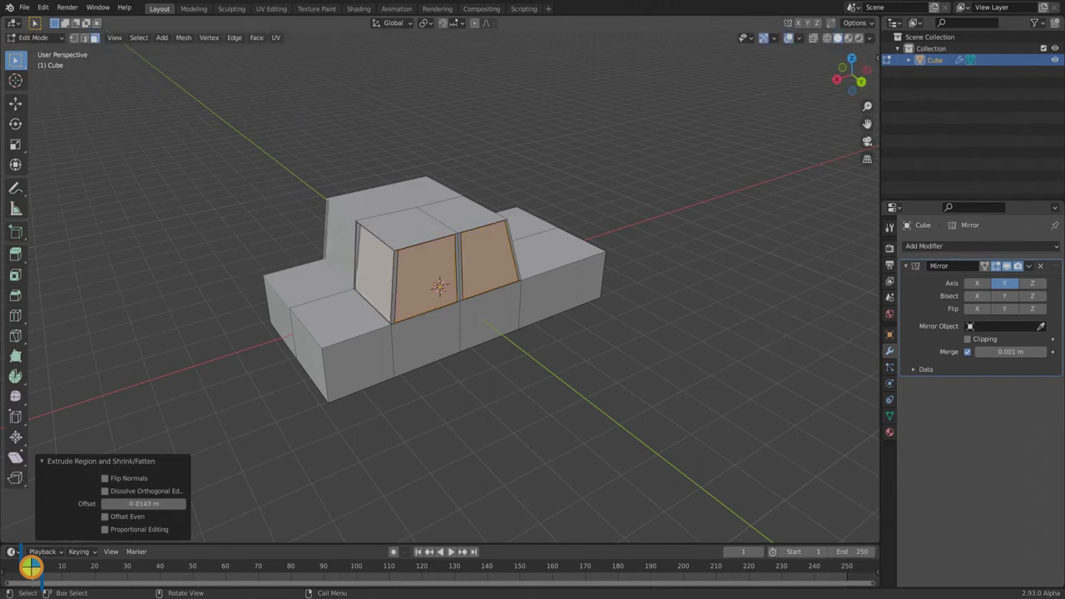
middle_click_drag(439, 286, 404, 264)
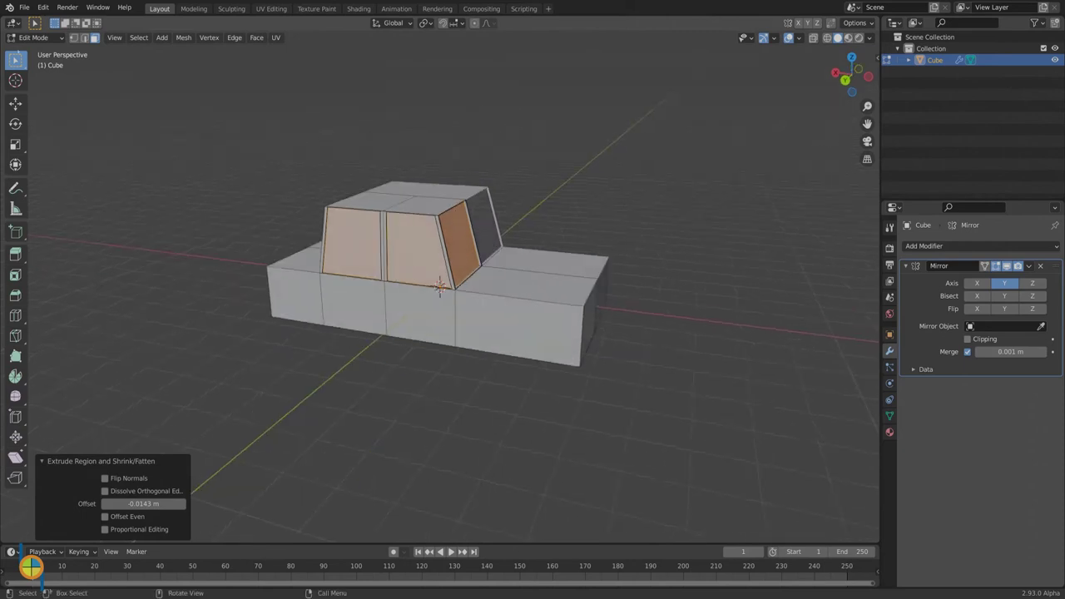
Return to Object Mode and add a cylinder mesh with 10 vertices for a wheel.
left_click(33, 38)
left_click(31, 52)
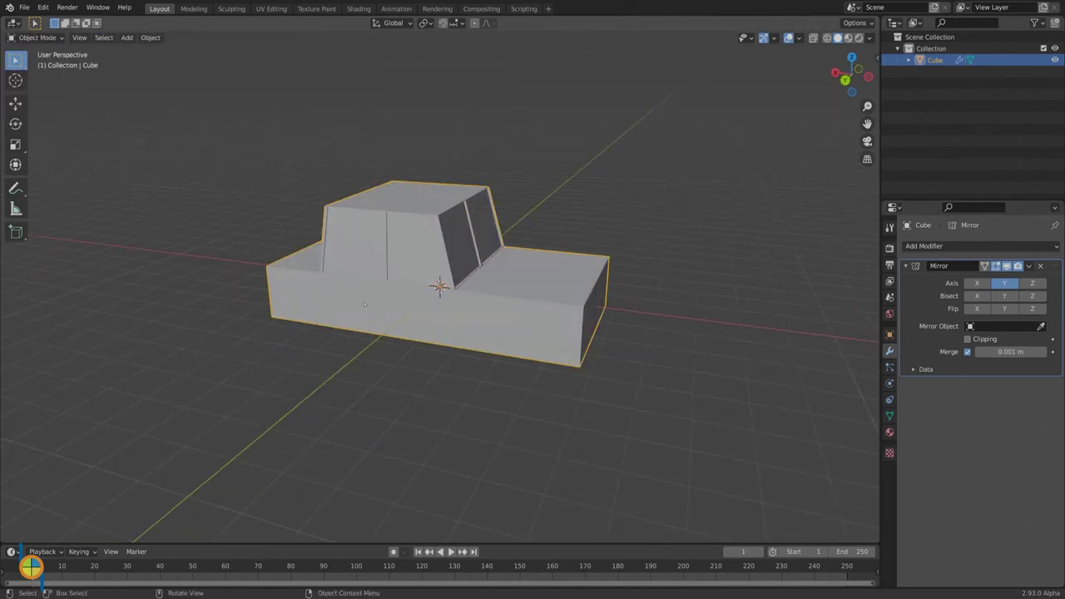
middle_click_drag(399, 287, 384, 287)
key("shift+a")
mouse_move(384, 287)
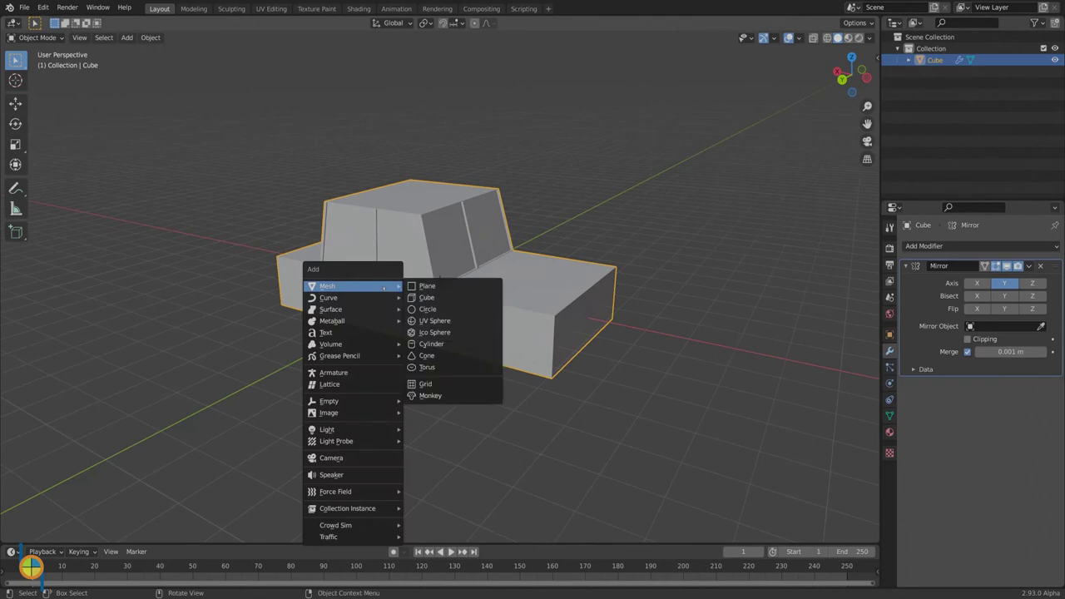
left_click(462, 341)
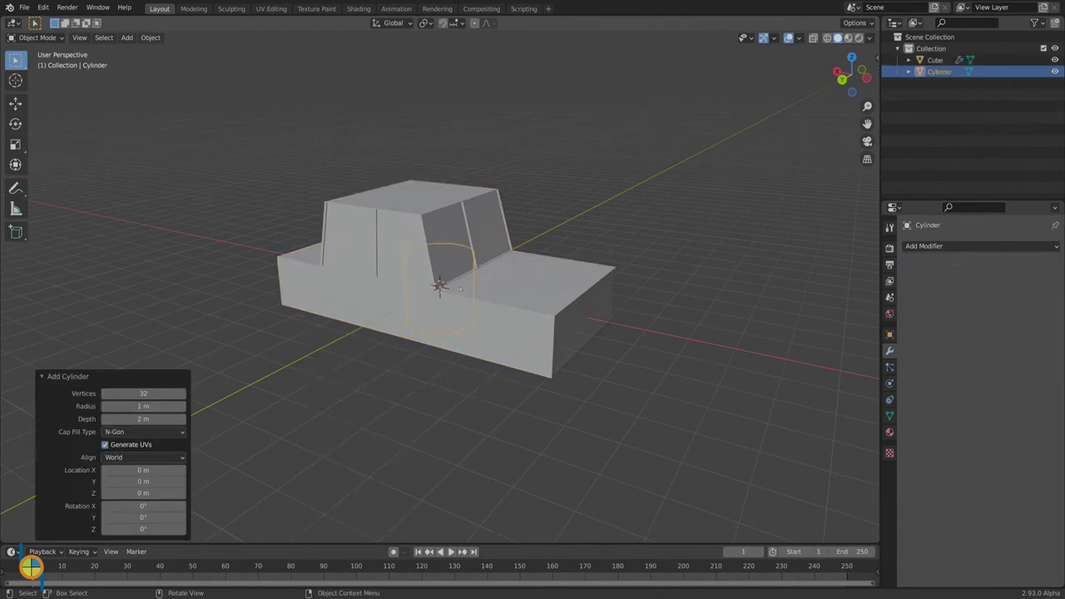
left_click(158, 391)
type("10")
key("Return")
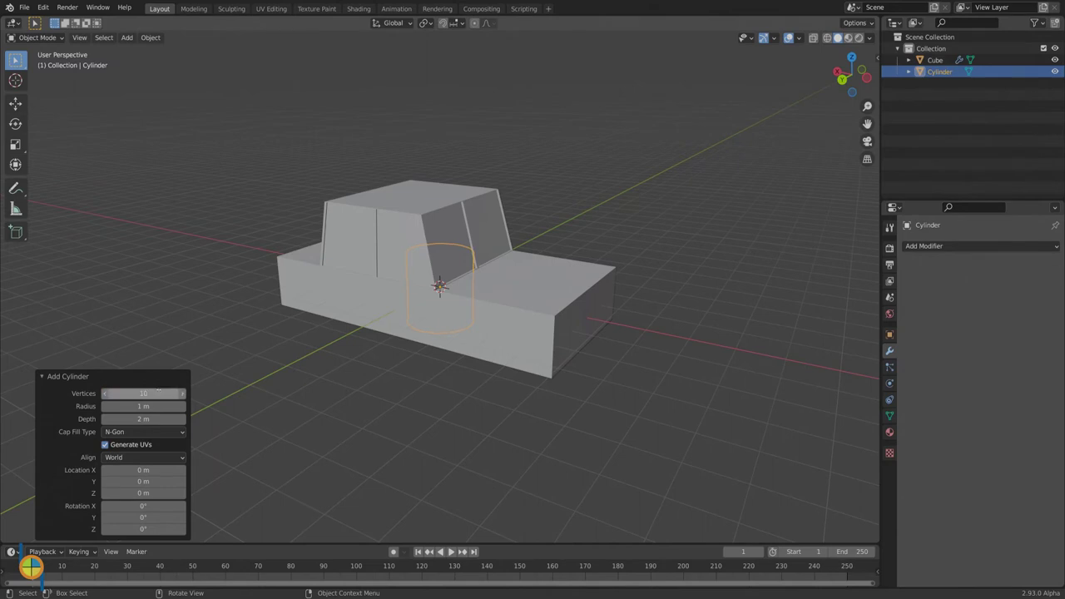
Move the cylinder about 2.61 m along Y out of the car body and rotate it 90° about X.
key("g")
key("y")
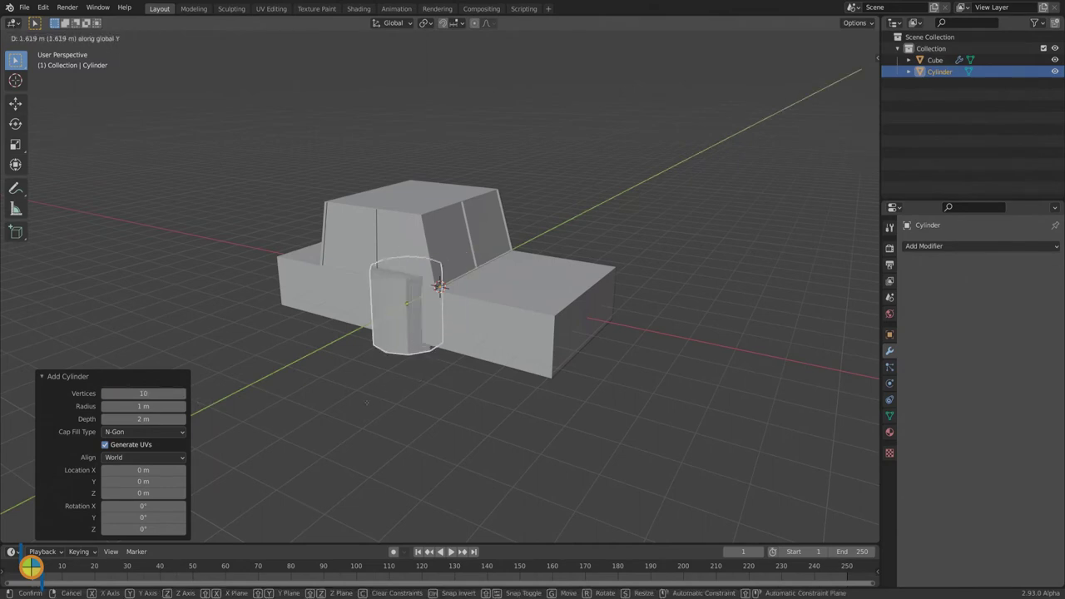
left_click(361, 409)
type("r")
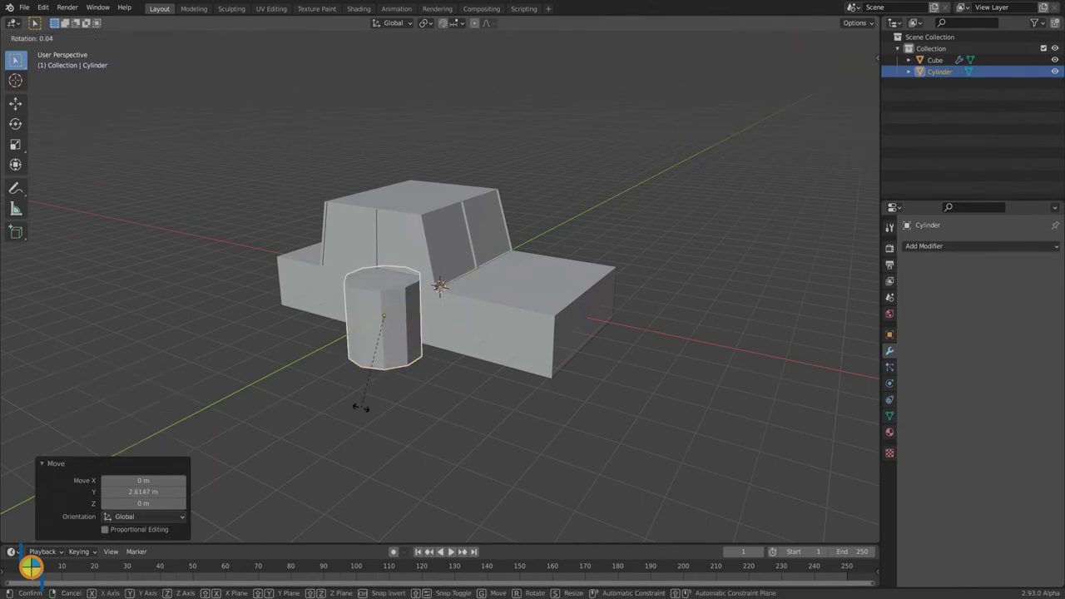
type("x90")
key("Return")
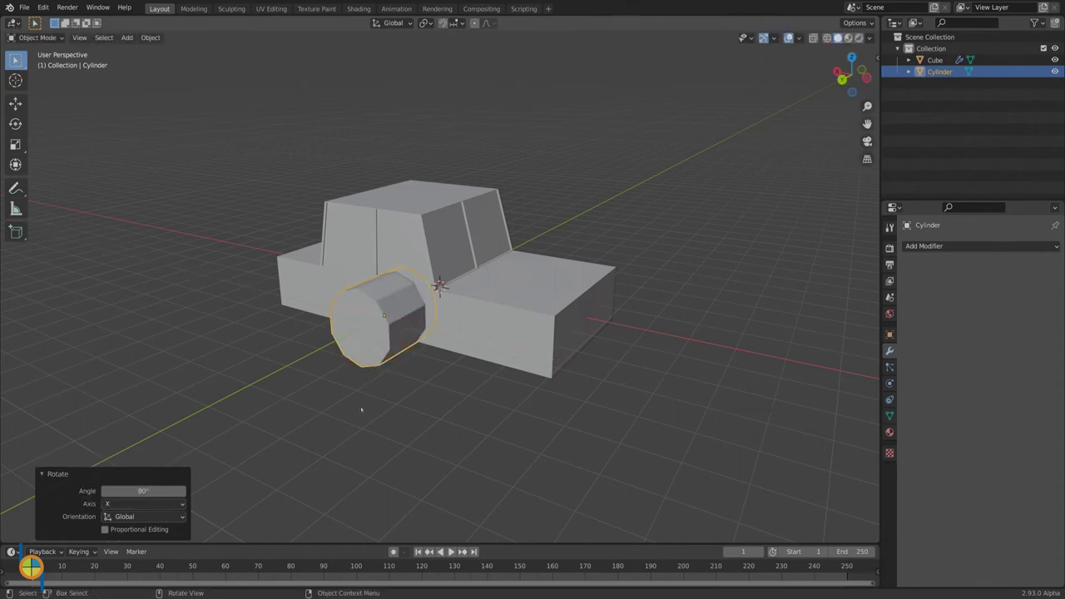
Scale the cylinder uniformly to about 0.56 and move it about 3.14 m along X towards the end of the car.
middle_click_drag(365, 408, 426, 398)
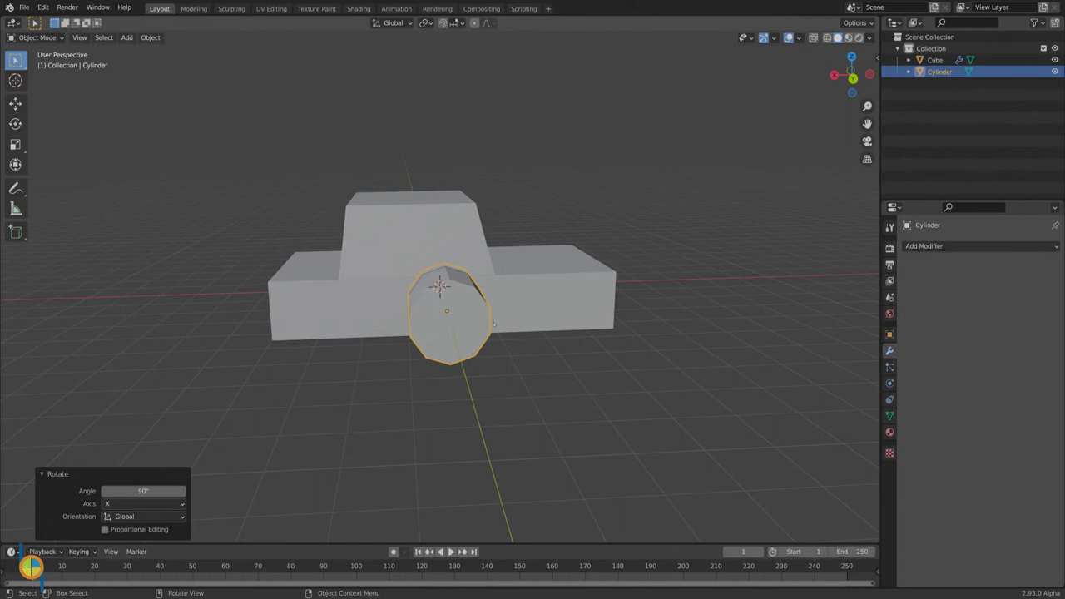
key("s")
left_click(457, 320)
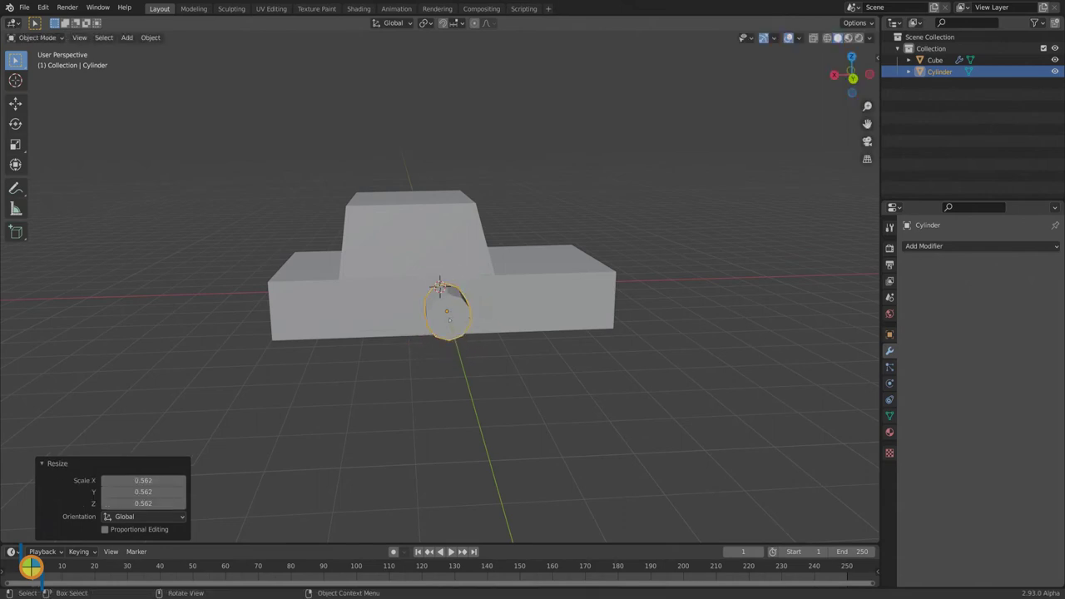
key("g")
key("x")
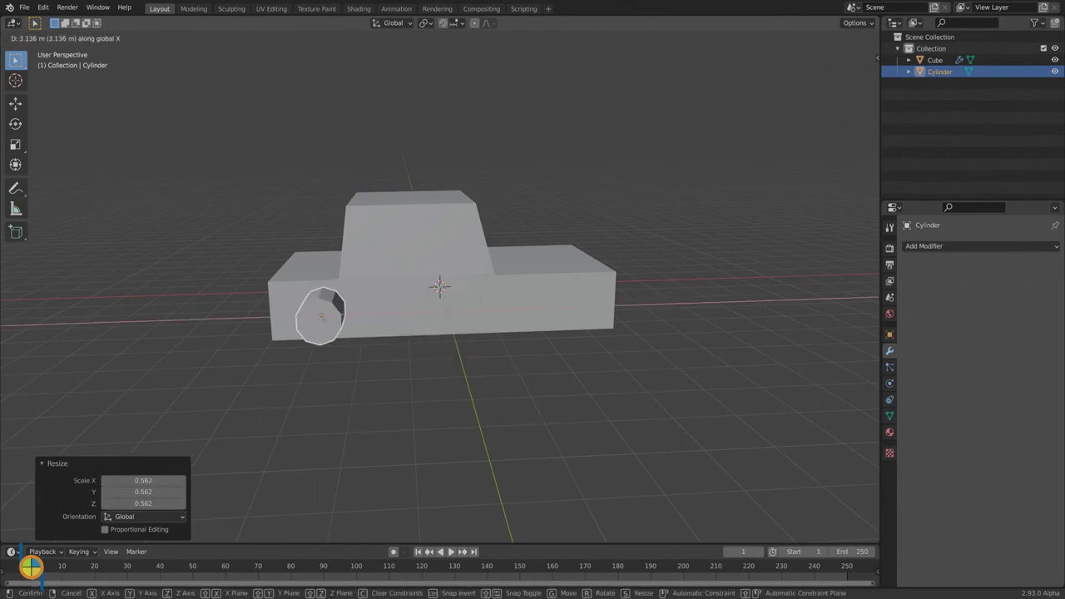
left_click(324, 320)
Move the cylinder about 0.86 m along Y away from the body and lower it about 0.35 m along Z.
key("g")
key("y")
left_click(334, 336)
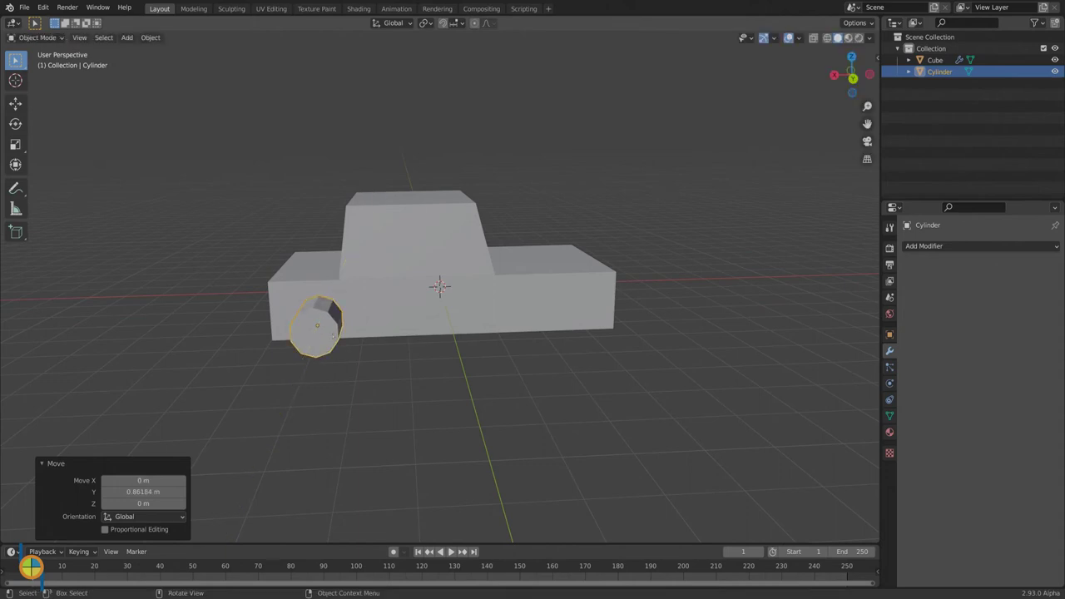
key("g")
key("z")
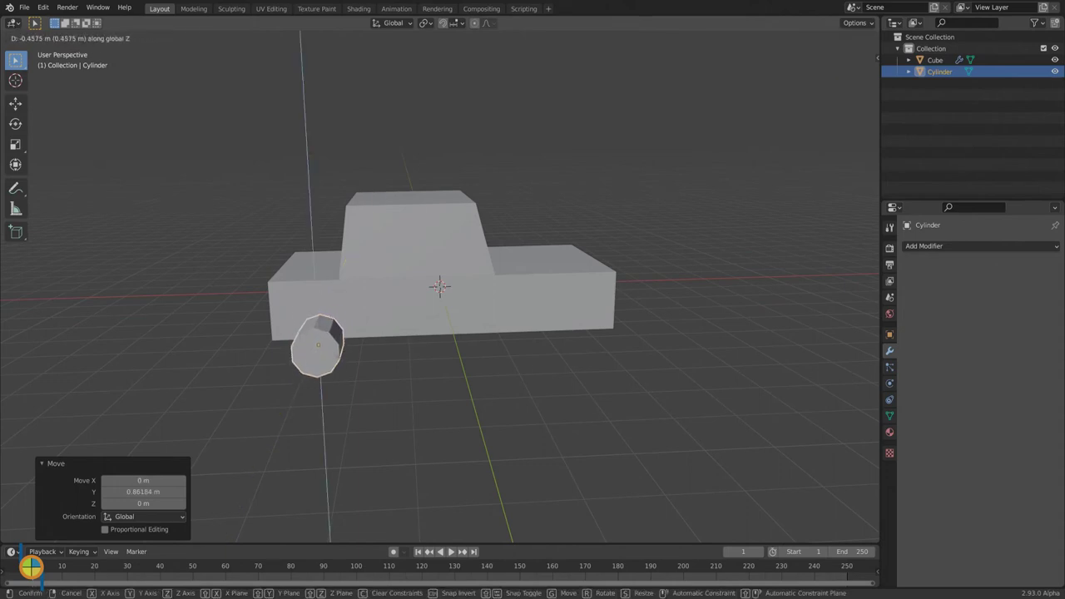
left_click(318, 376)
Narrow the cylinder along Y to a scale of about 0.567 and move it about -1.5 m along Y into the body's side.
middle_click_drag(319, 376, 425, 411)
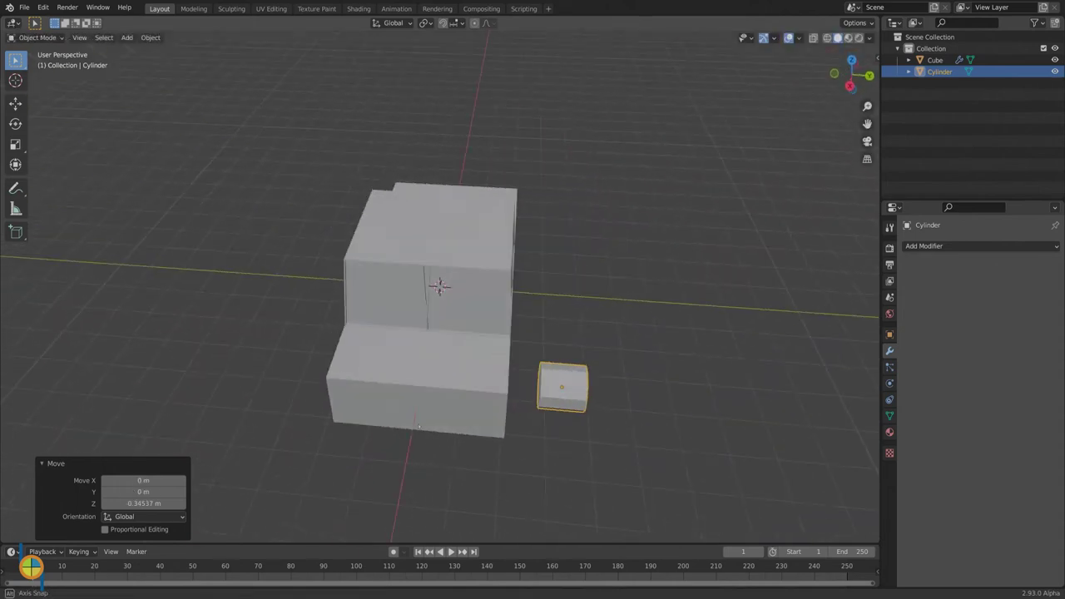
key("s")
key("y")
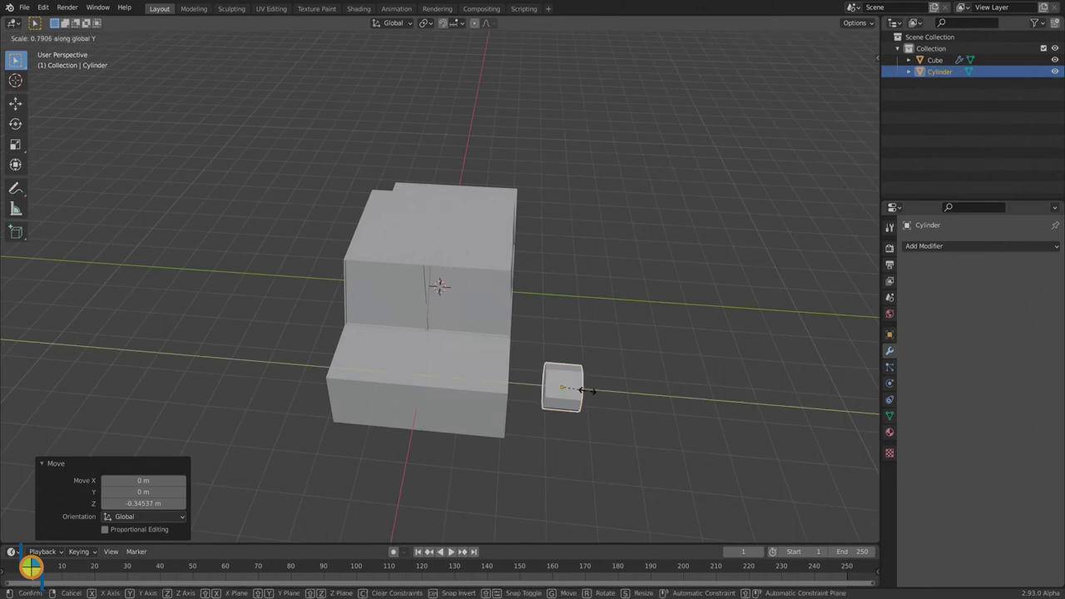
key("Return")
key("g")
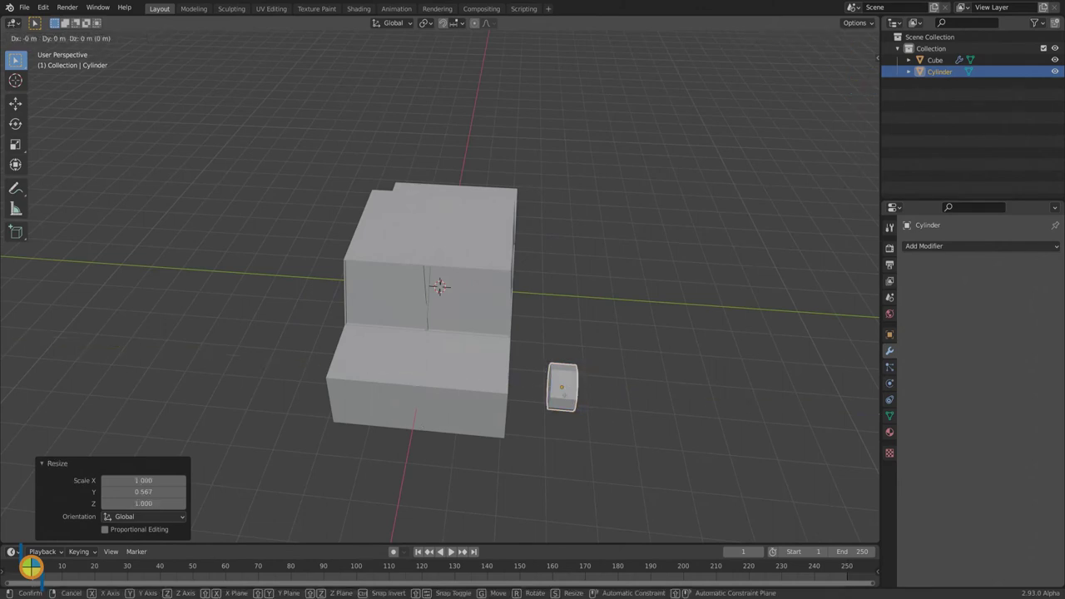
key("y")
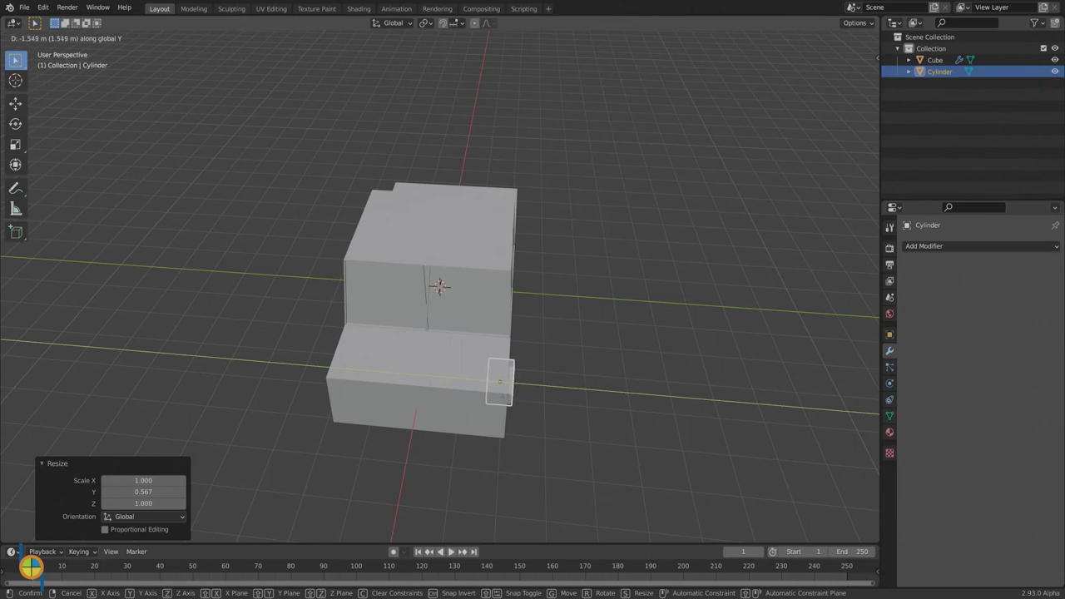
key("Return")
Lower the wheel about 0.36 m along Z below the body and scale it up uniformly to about 1.17.
middle_click_drag(566, 421, 353, 359)
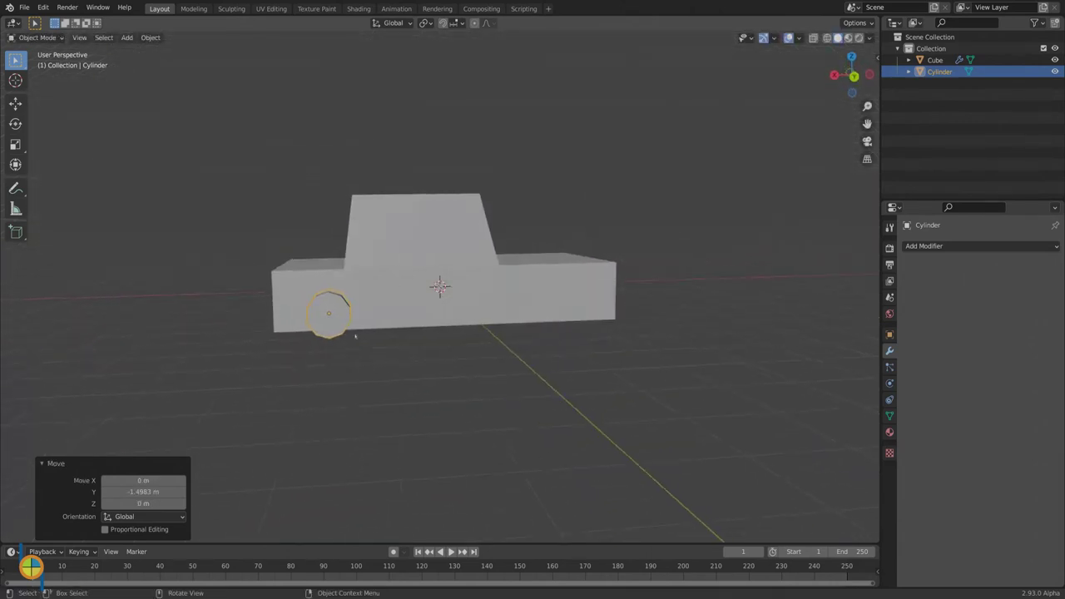
key("g")
key("z")
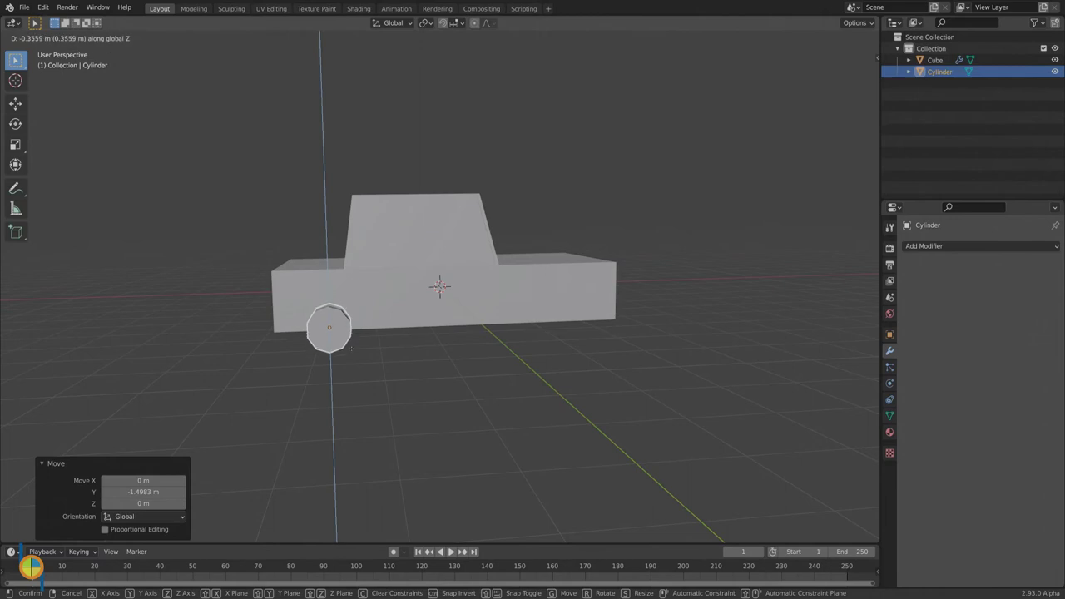
left_click(350, 350)
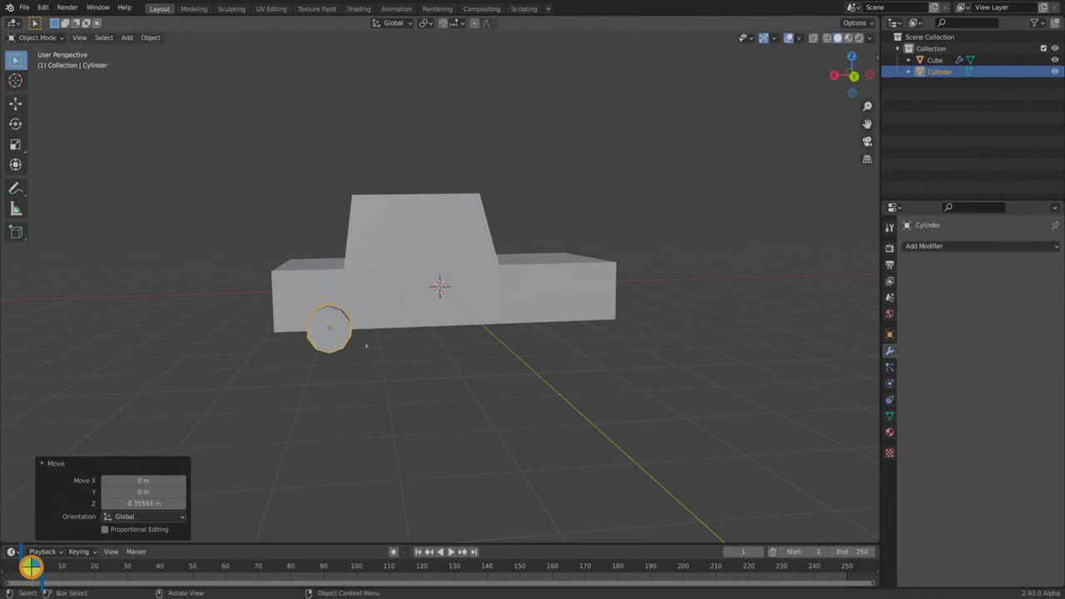
key("s")
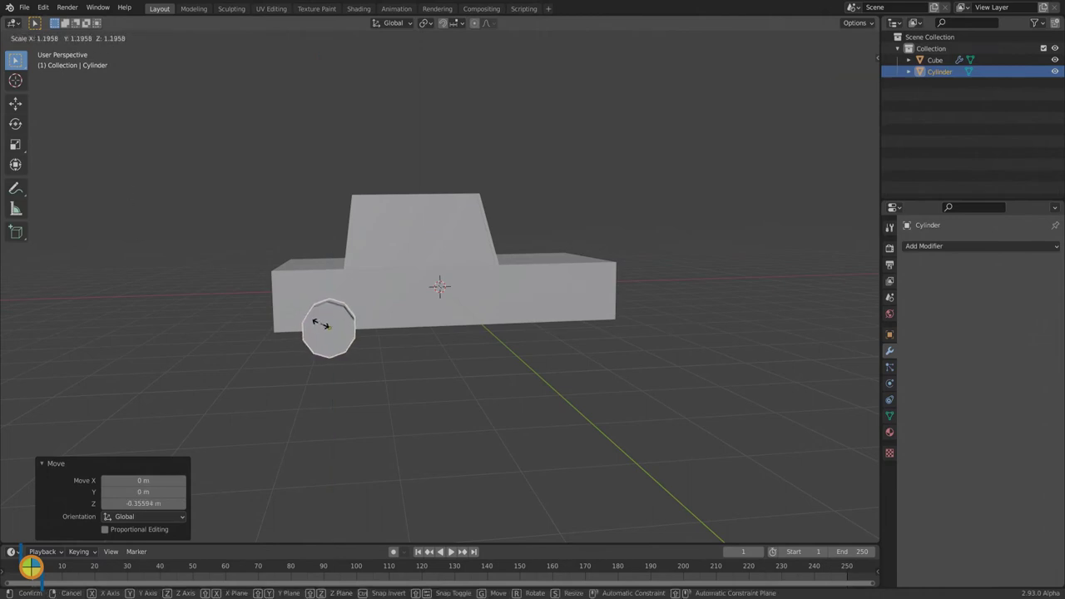
left_click(321, 325)
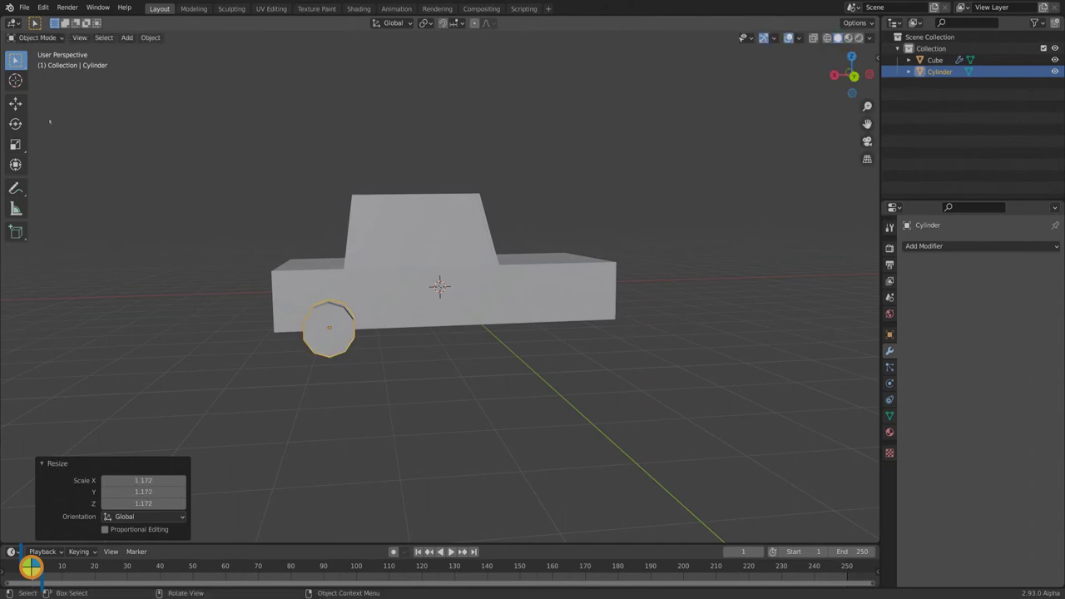
In Edit Mode, inset all of the wheel's faces individually with a thickness of about 0.291 m.
left_click(33, 37)
left_click(33, 65)
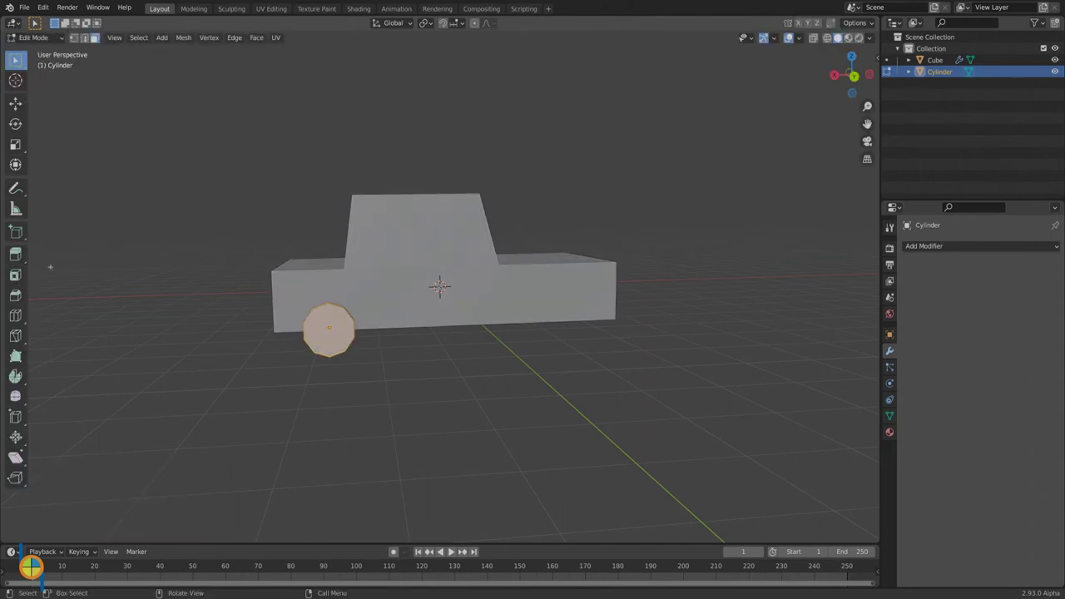
left_click(16, 274)
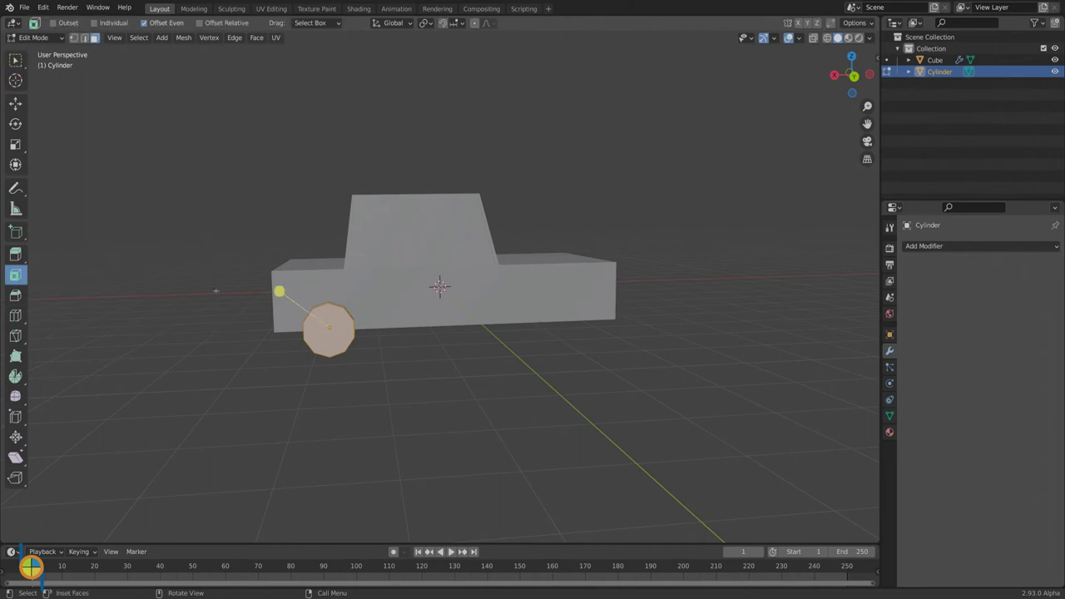
left_click_drag(279, 291, 293, 301)
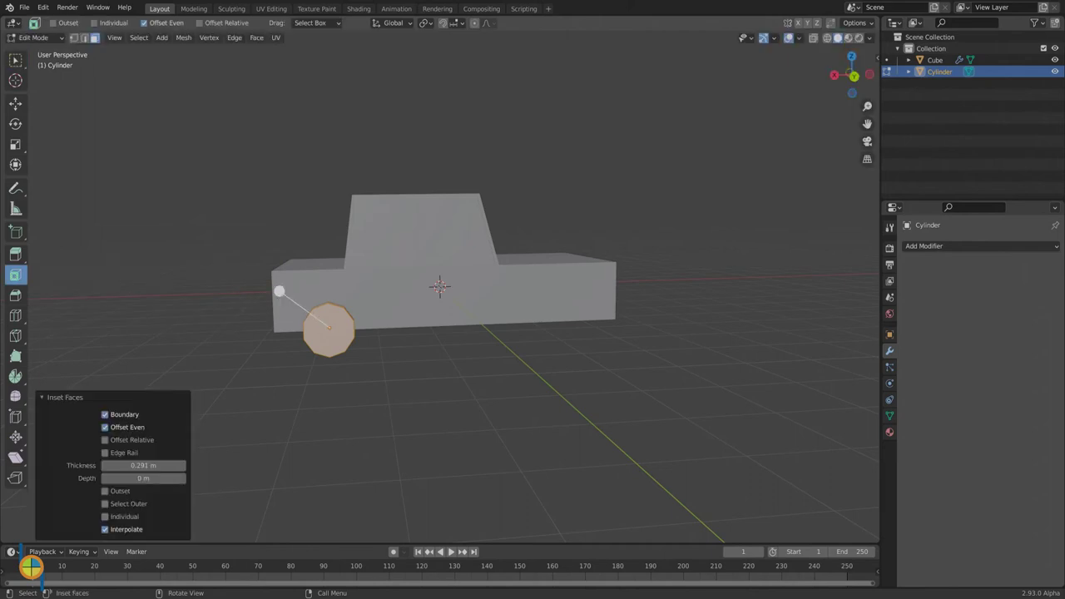
left_click(106, 516)
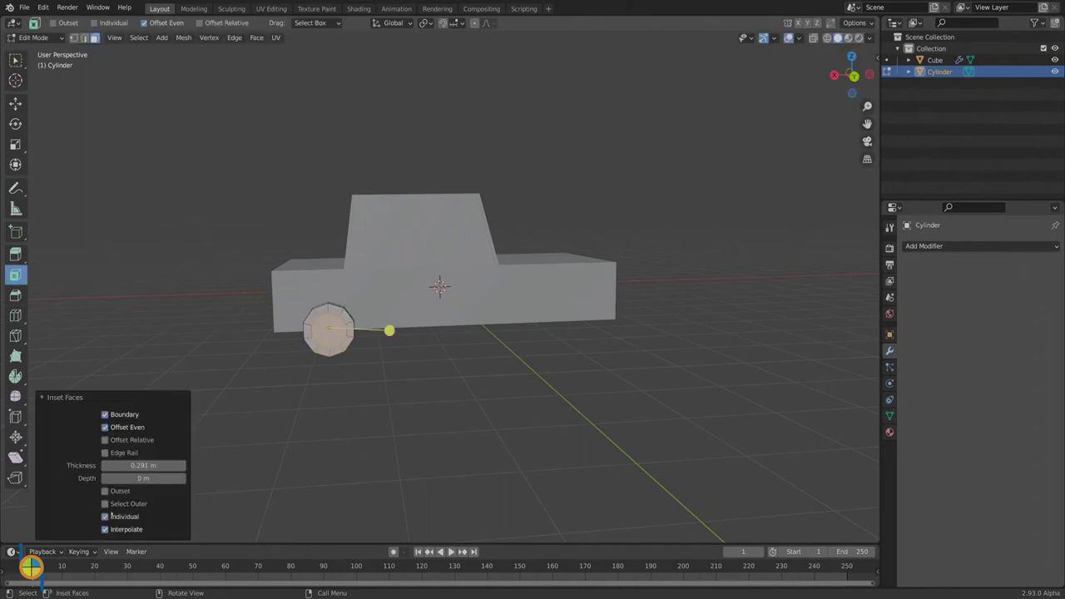
left_click(353, 380)
middle_click_drag(275, 363, 333, 391)
Extrude the wheel's outer inset face about -0.074 m along Y to recess the hub, and return to Object Mode.
left_click(376, 371)
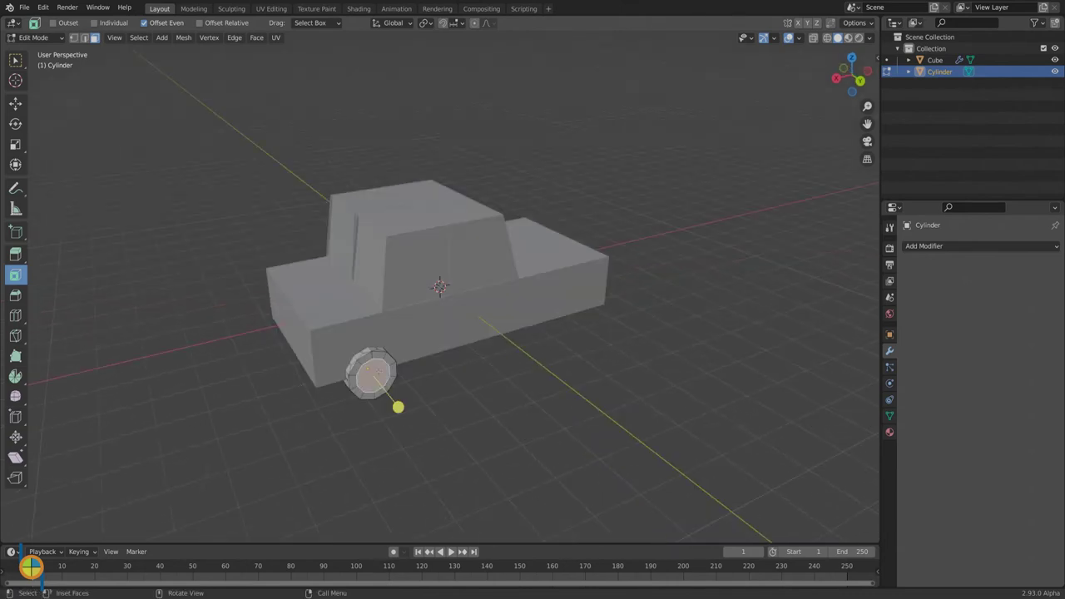
key("w")
left_click(257, 37)
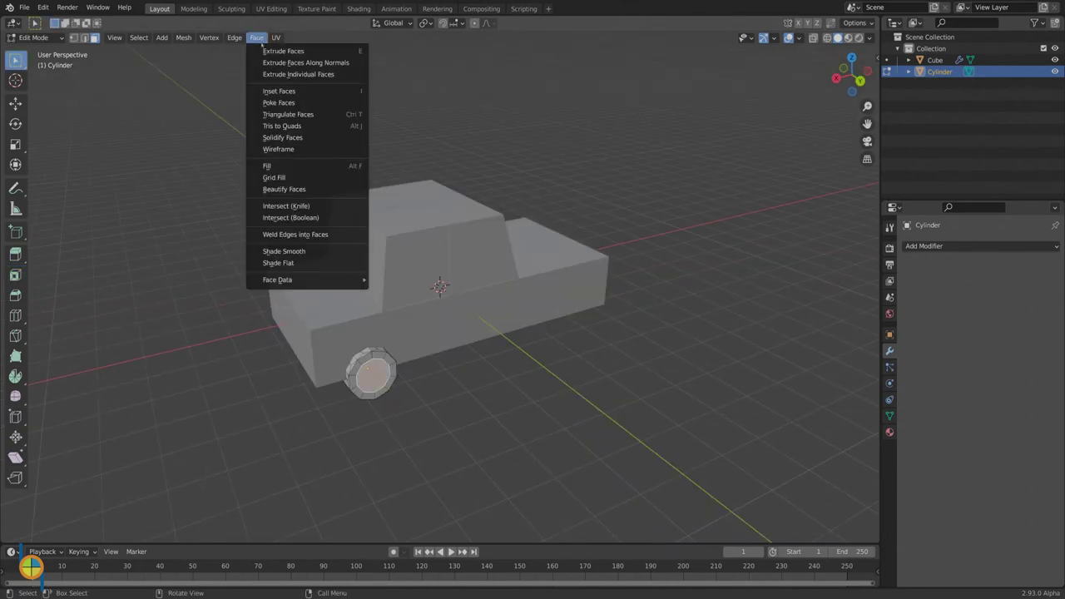
middle_click_drag(320, 354, 374, 369)
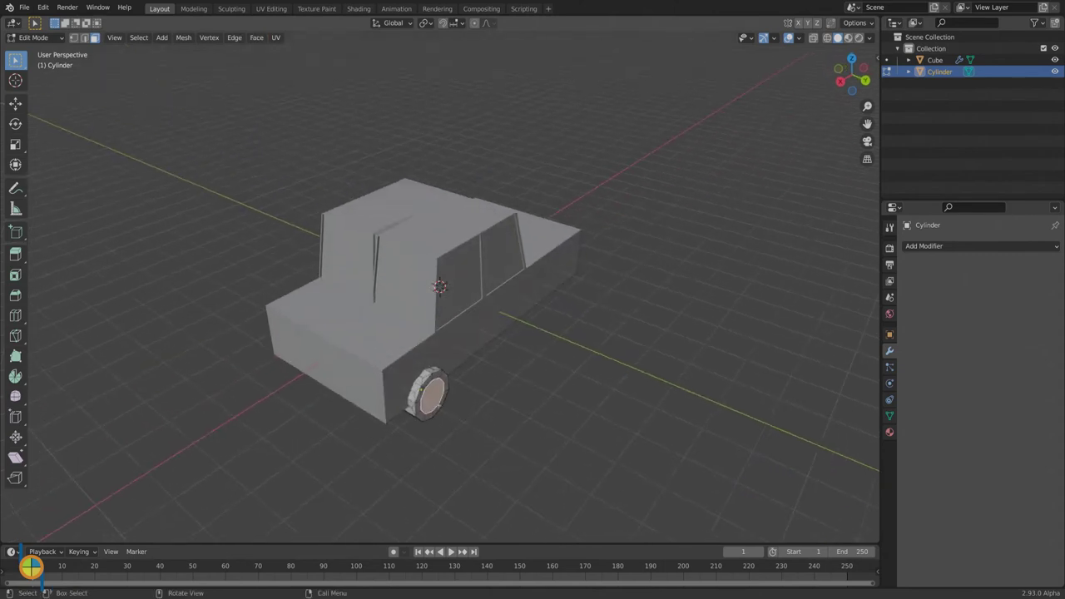
key("g")
key("y")
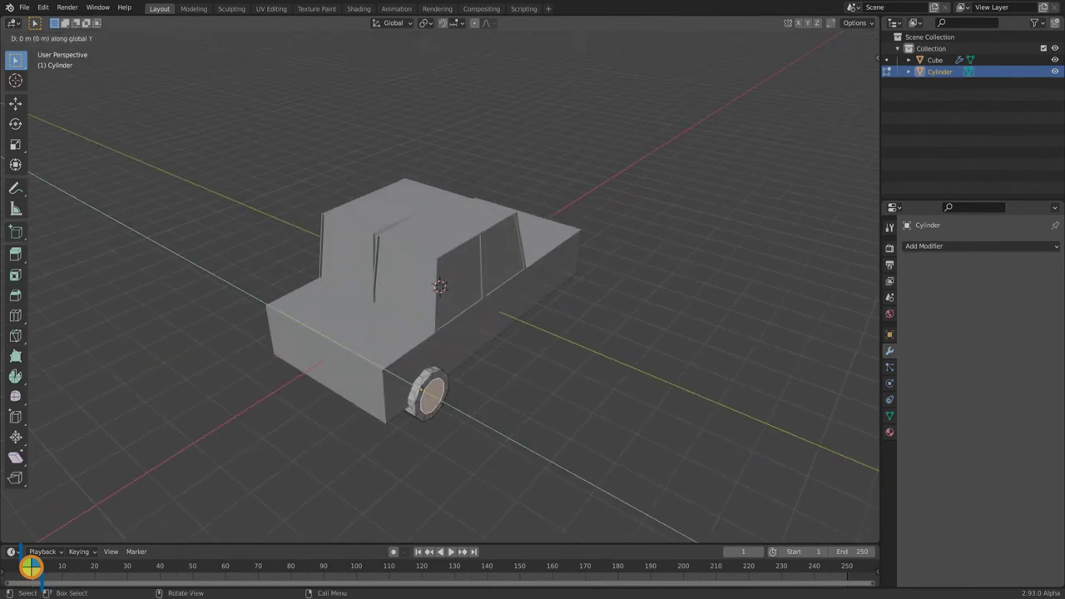
left_click(440, 424)
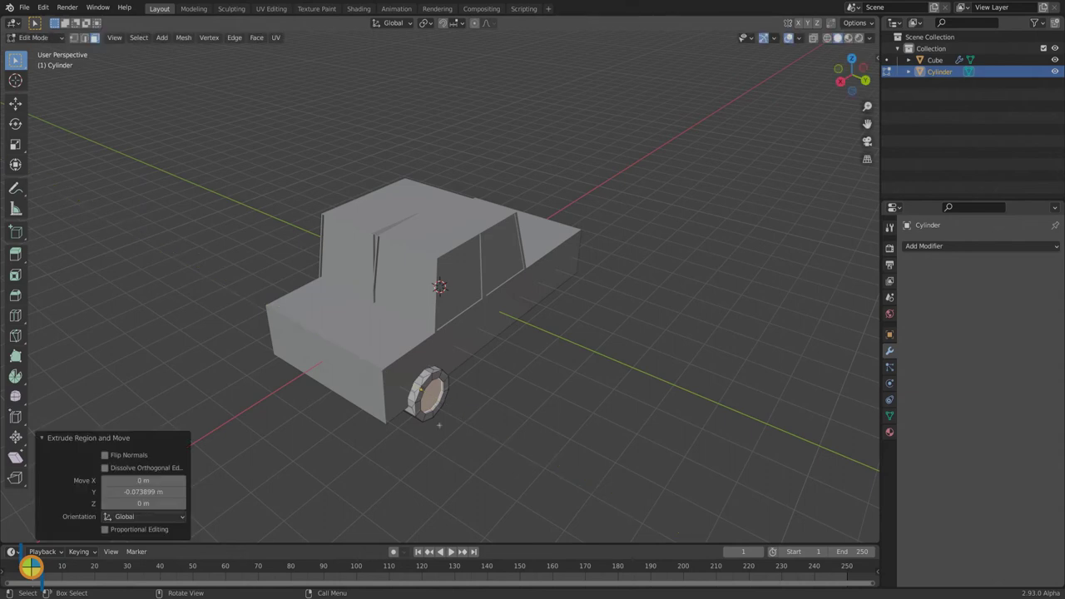
middle_click_drag(440, 423, 367, 406)
left_click(33, 37)
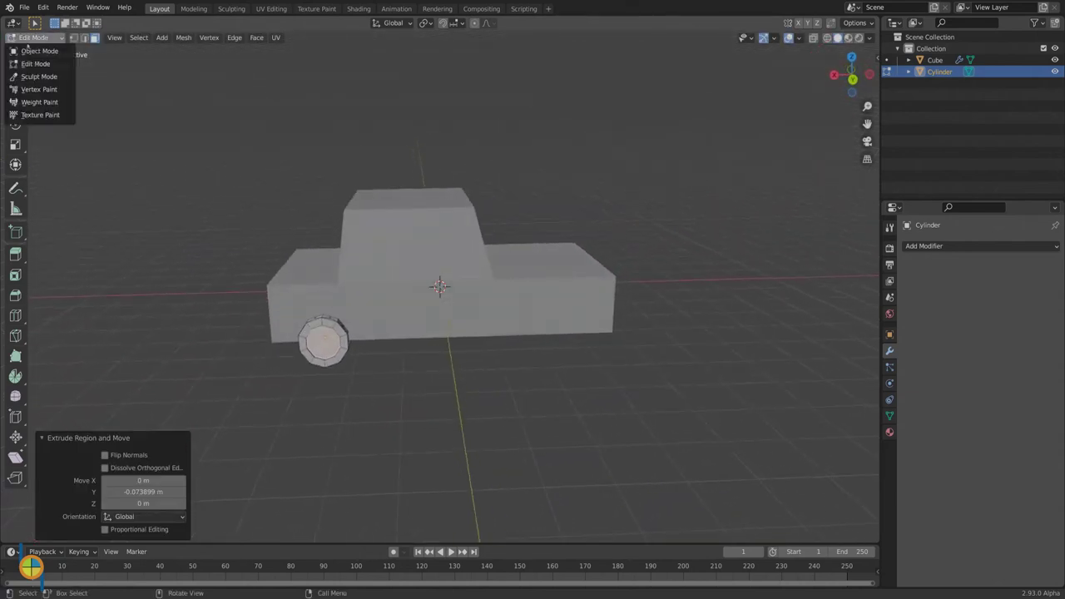
left_click(37, 50)
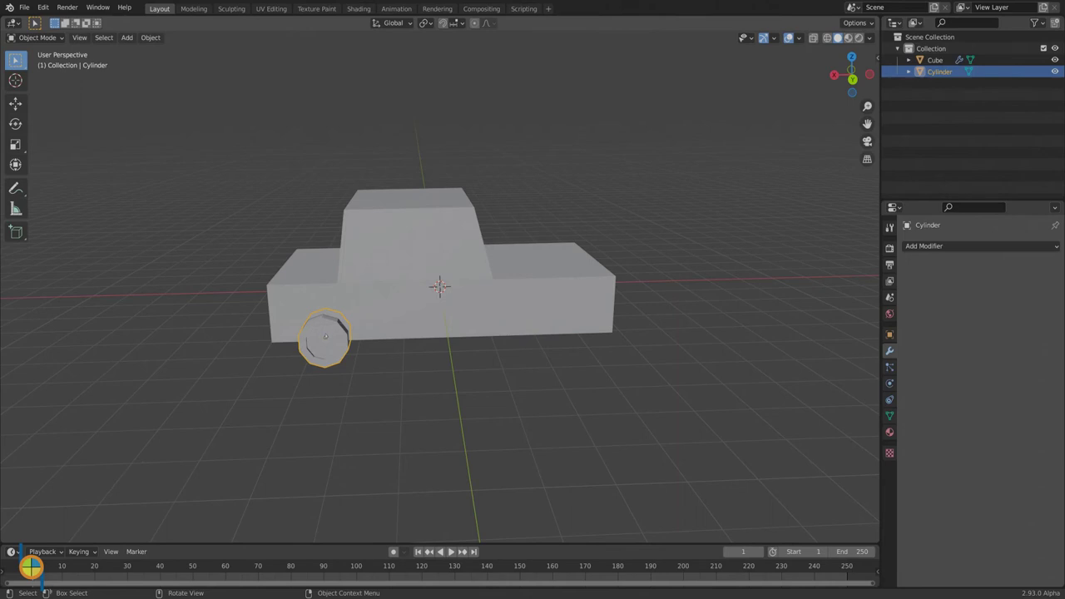
Duplicate the wheel and place the copy about -6.56 m along X at the other end of the car.
middle_click_drag(368, 406, 376, 396)
key("shift")
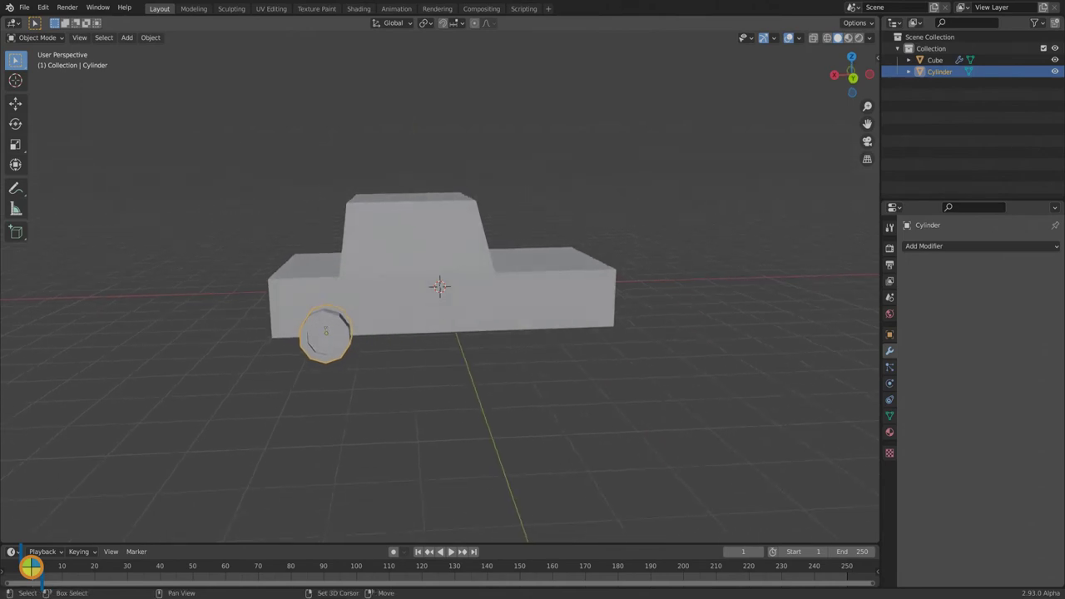
key("shift+d")
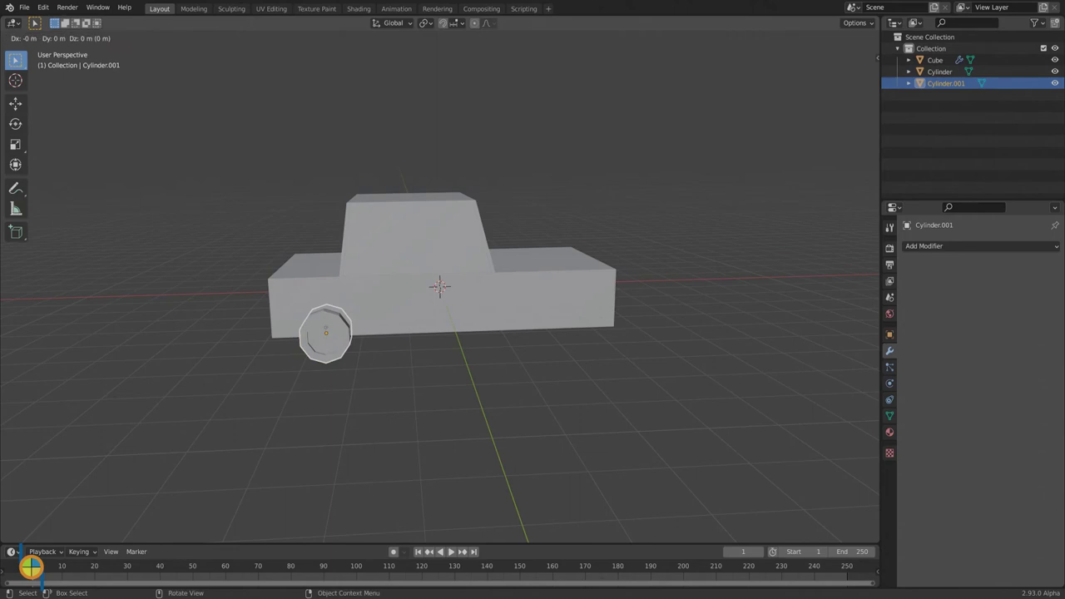
key("x")
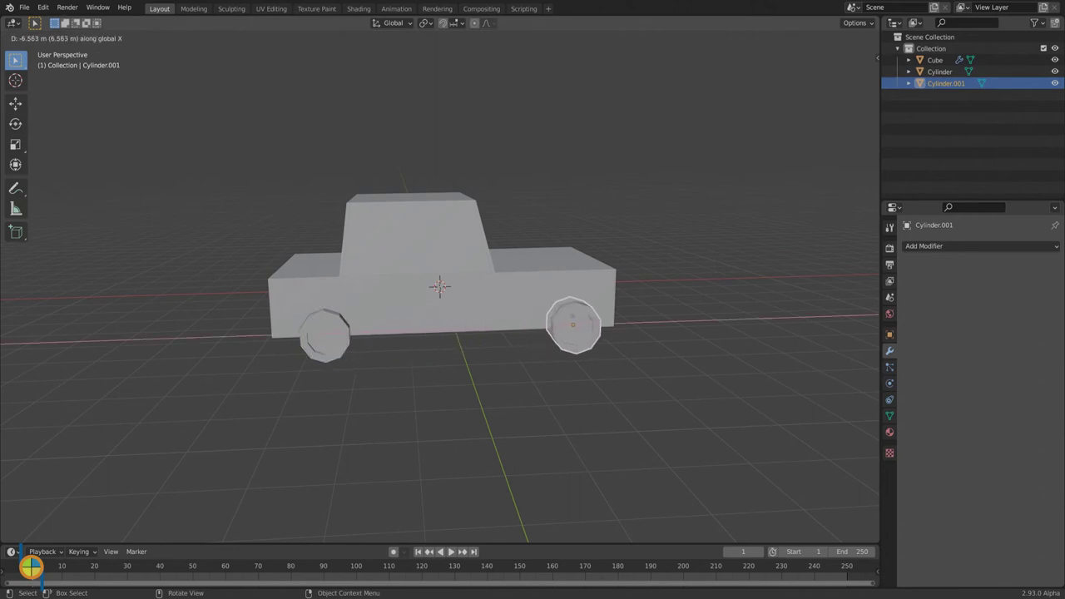
left_click(555, 369)
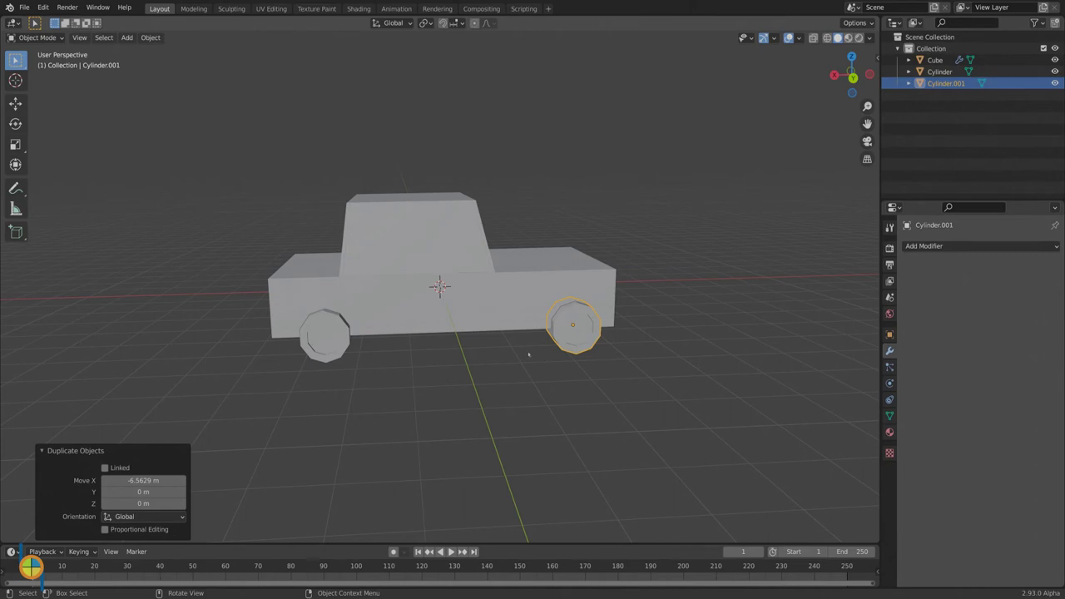
Duplicate both wheels together and move the copies about -3.95 m along Y to the opposite side of the car.
left_click(344, 339, "shift")
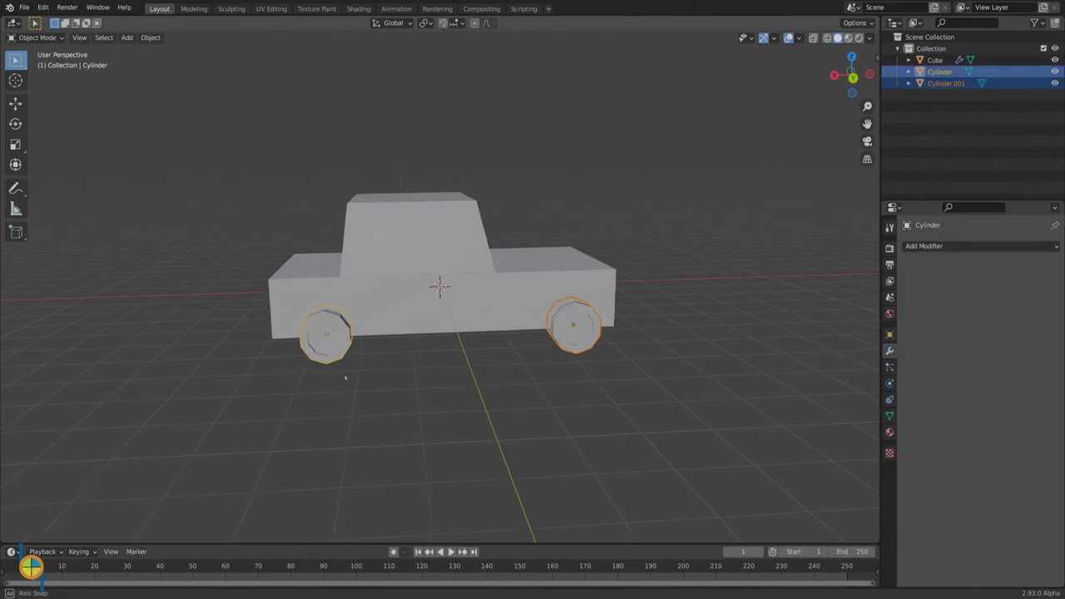
middle_click_drag(345, 373, 502, 391)
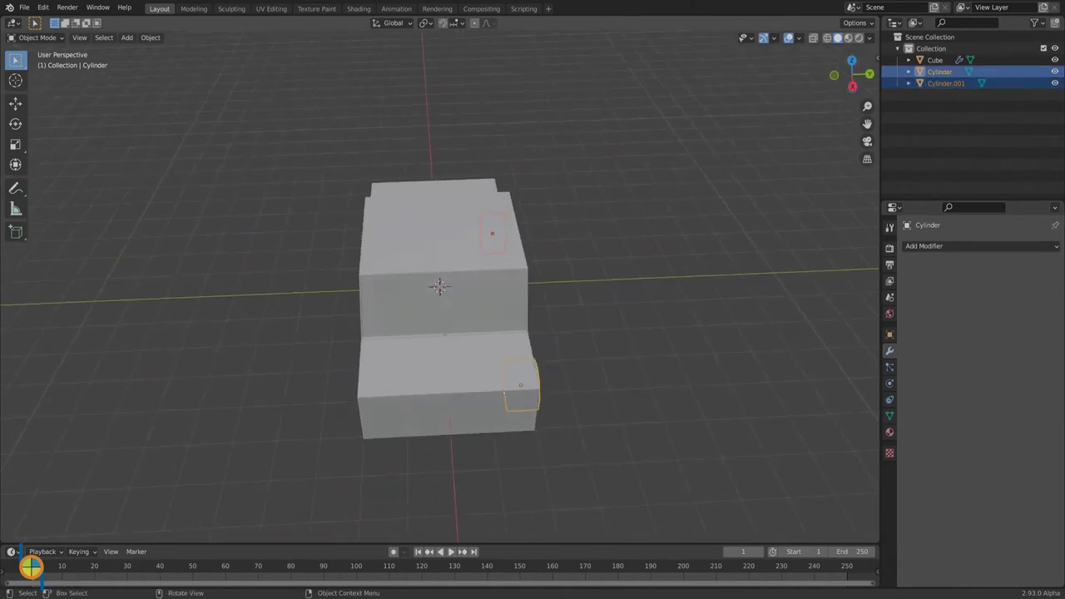
key("shift+d")
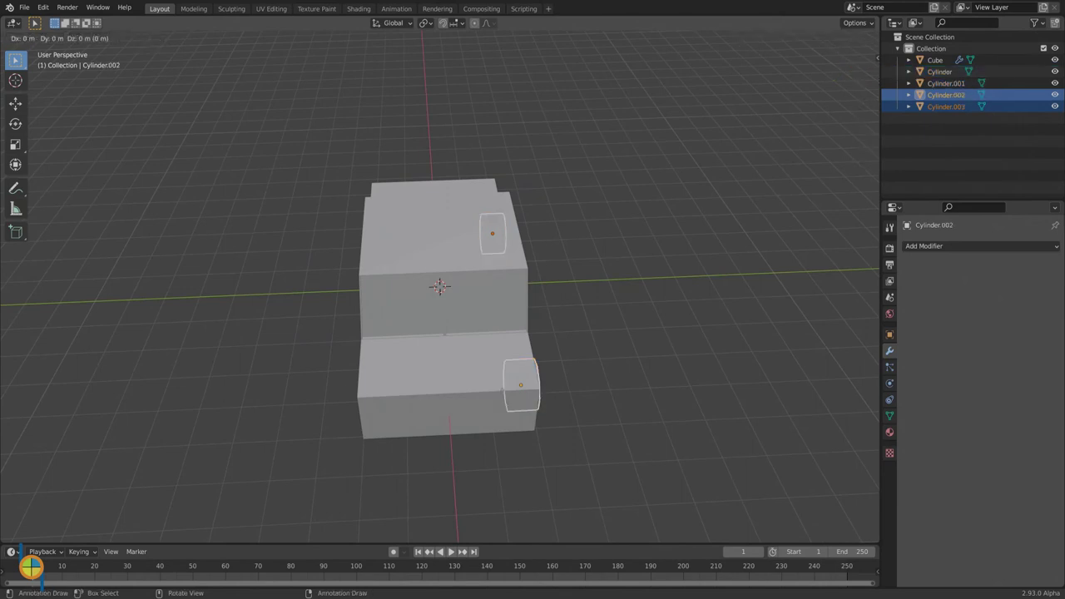
key("y")
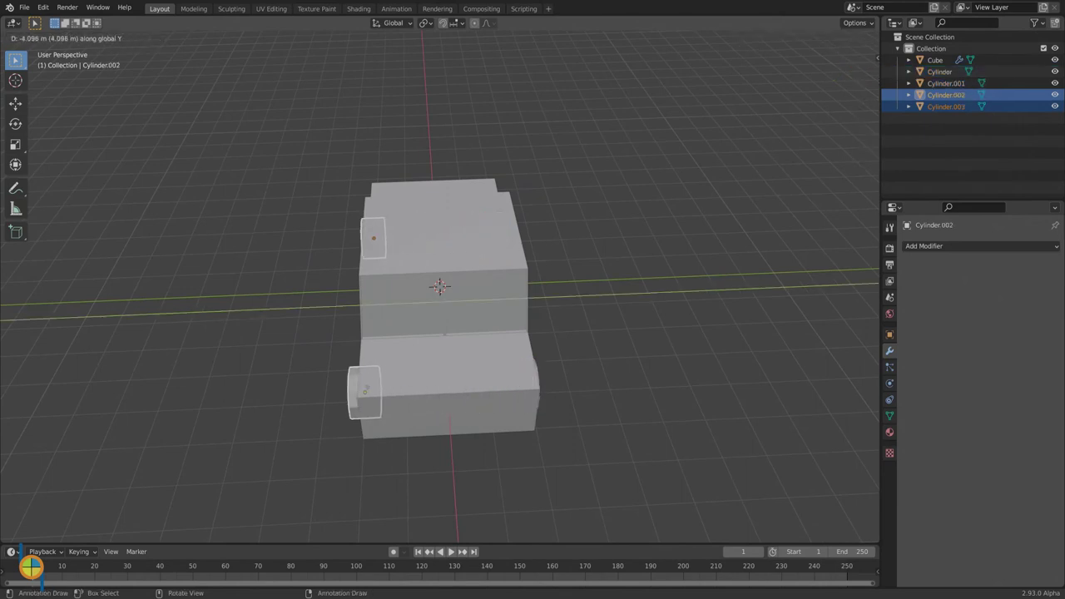
left_click(371, 391)
Rotate the two duplicated wheels 180° about Z so their recessed hubs face outward.
type("rz")
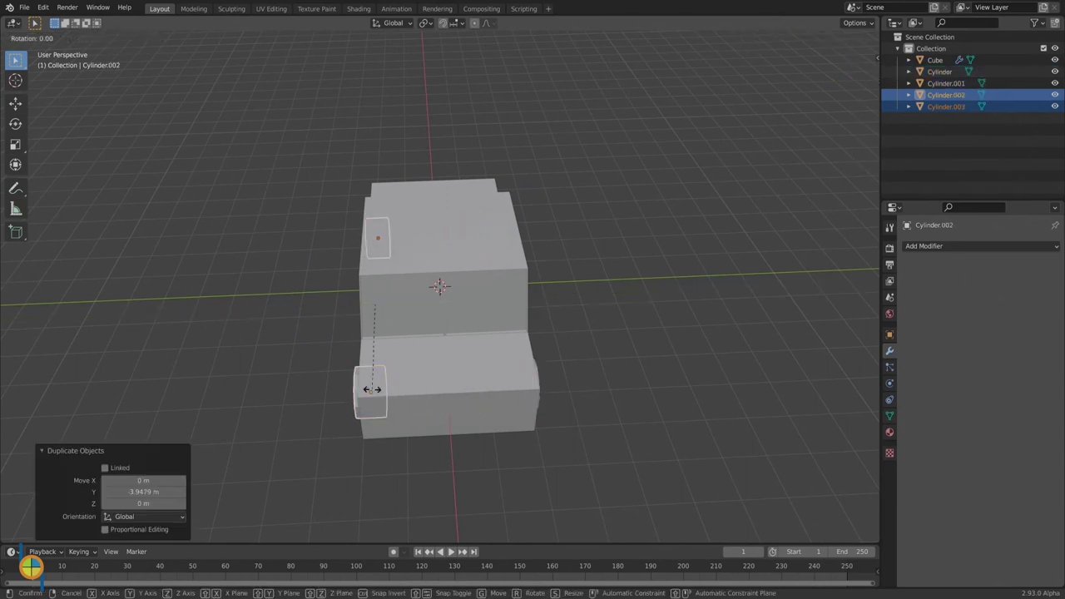
type("180")
key("Return")
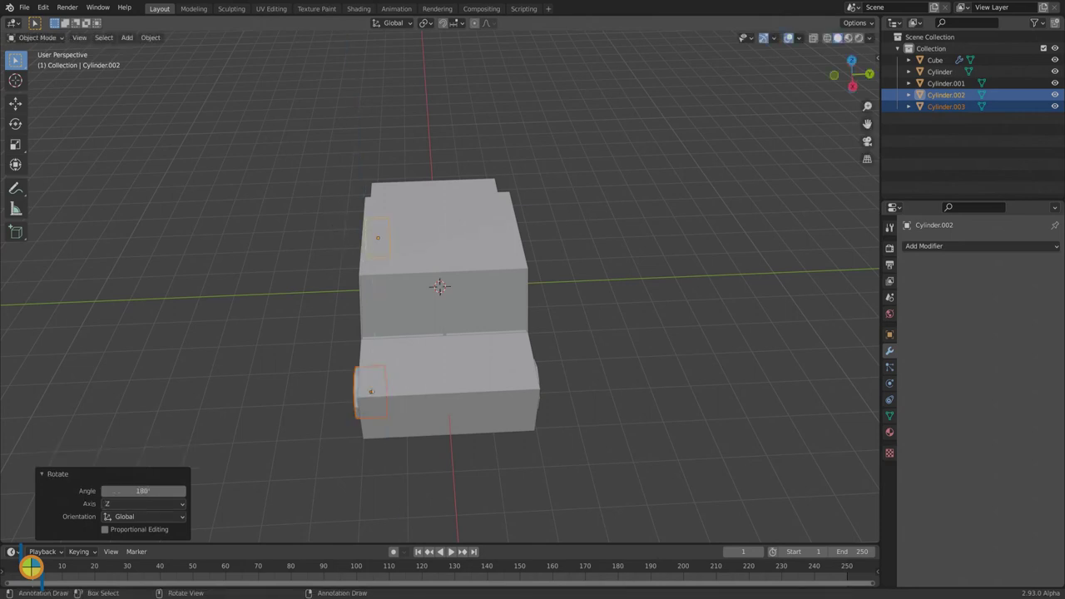
Move the two rotated wheels about 0.11 m along Y, inward into the car body.
middle_click_drag(373, 391, 386, 388)
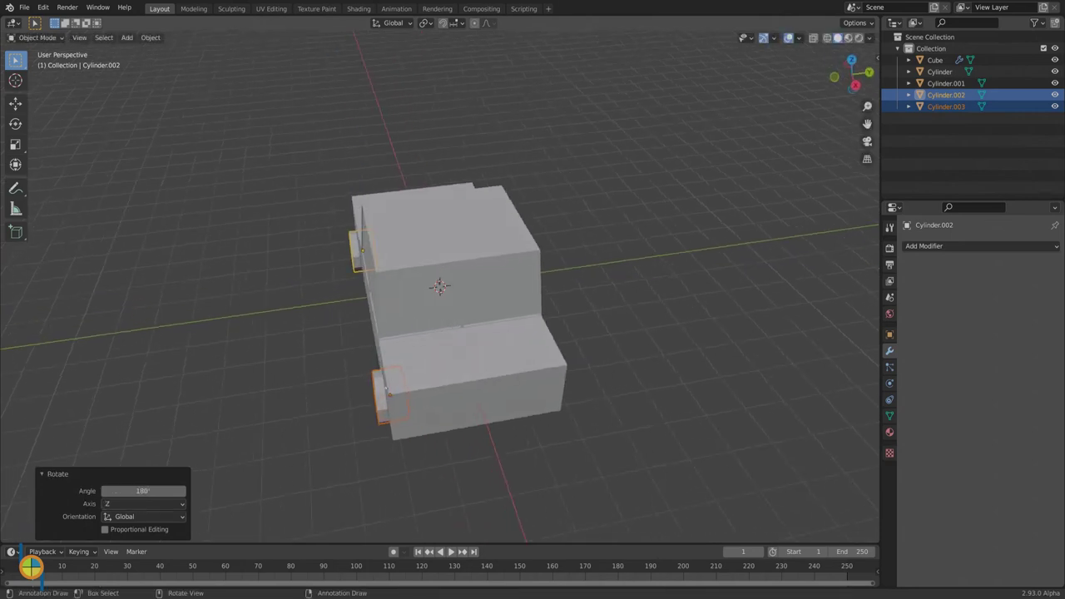
key("g")
key("y")
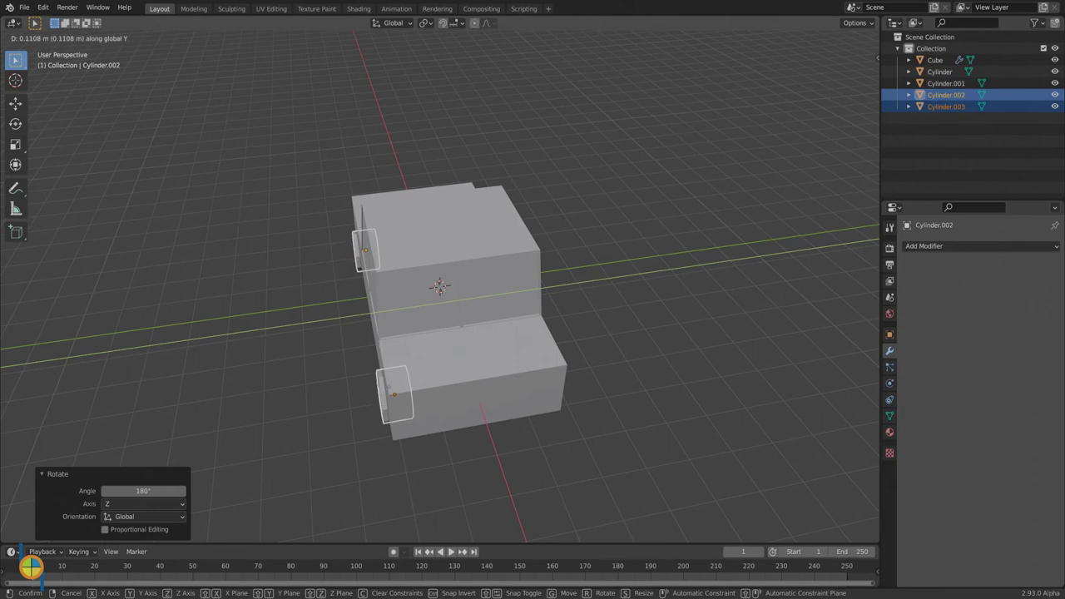
left_click(441, 405)
Select the two original wheels on the opposite side and move them about -0.1 m along Y, inward into the body.
middle_click_drag(441, 405, 566, 401)
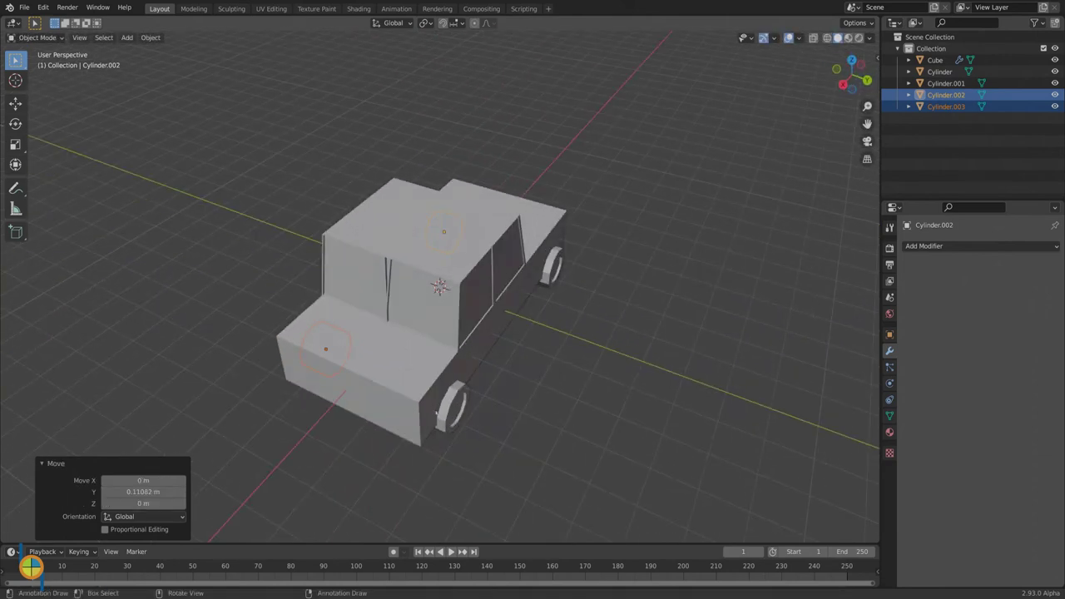
left_click(447, 406)
left_click(551, 266, "shift")
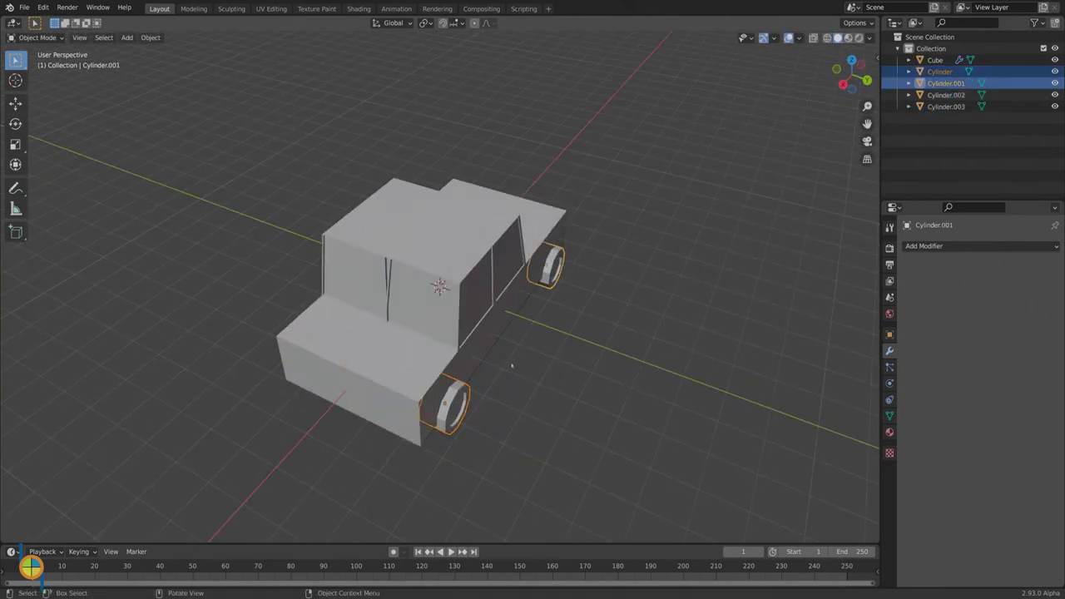
middle_click_drag(510, 366, 527, 366)
key("g")
key("y")
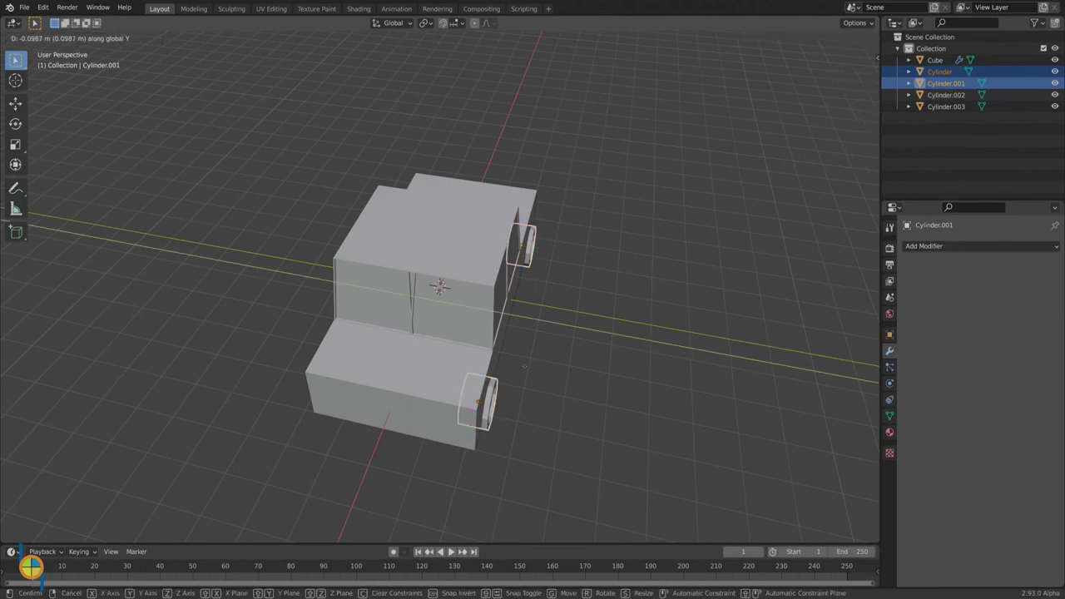
left_click(525, 366)
Add a Boolean Difference modifier to the car body with the wheel object Cylinder as its cutter.
middle_click_drag(561, 394, 460, 354)
left_click(309, 330)
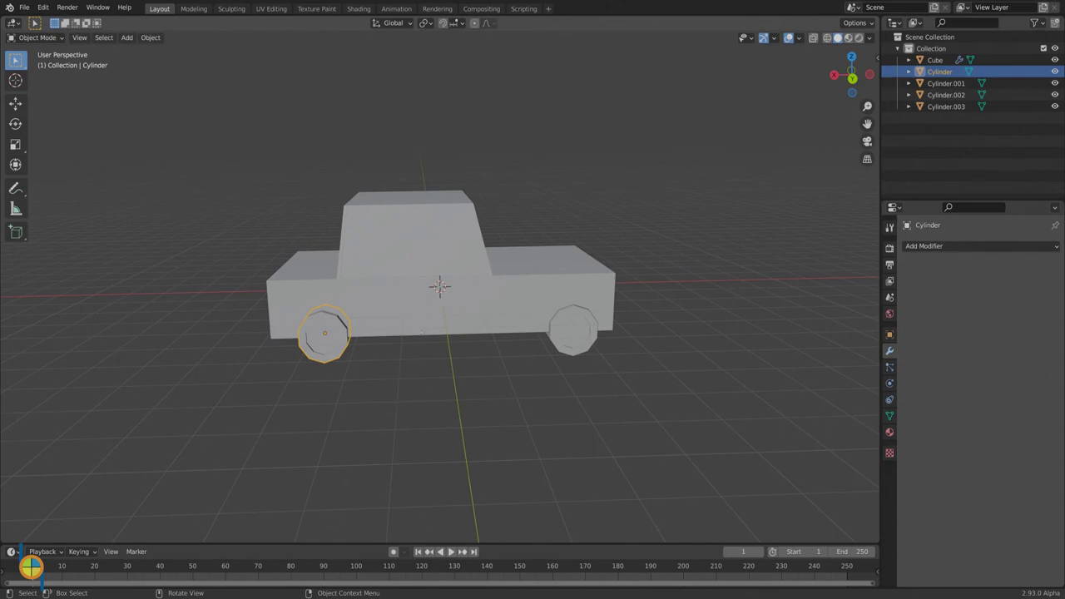
left_click(427, 326)
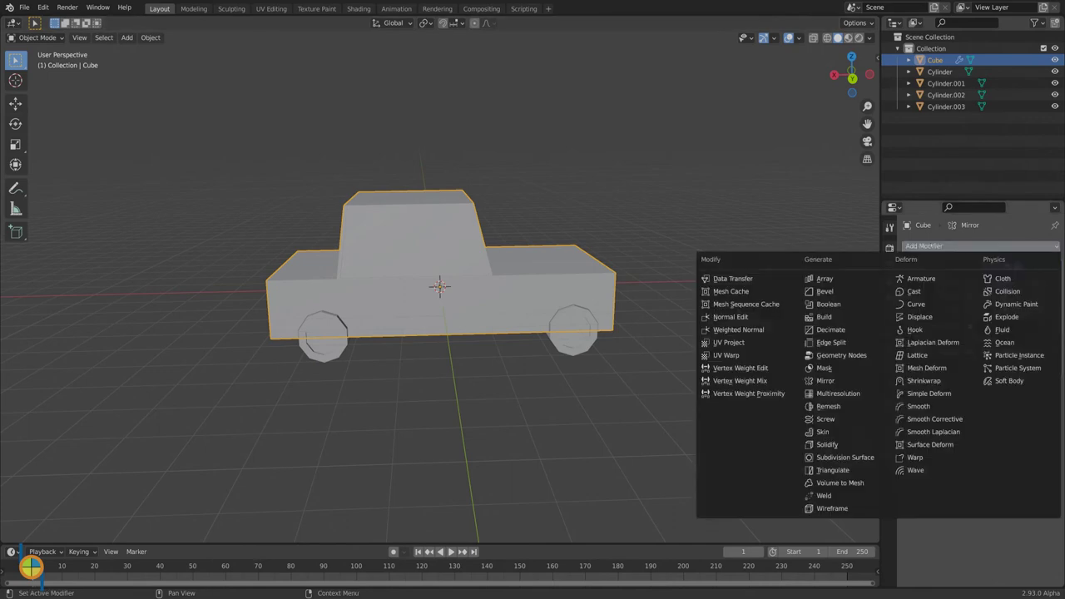
left_click(957, 246)
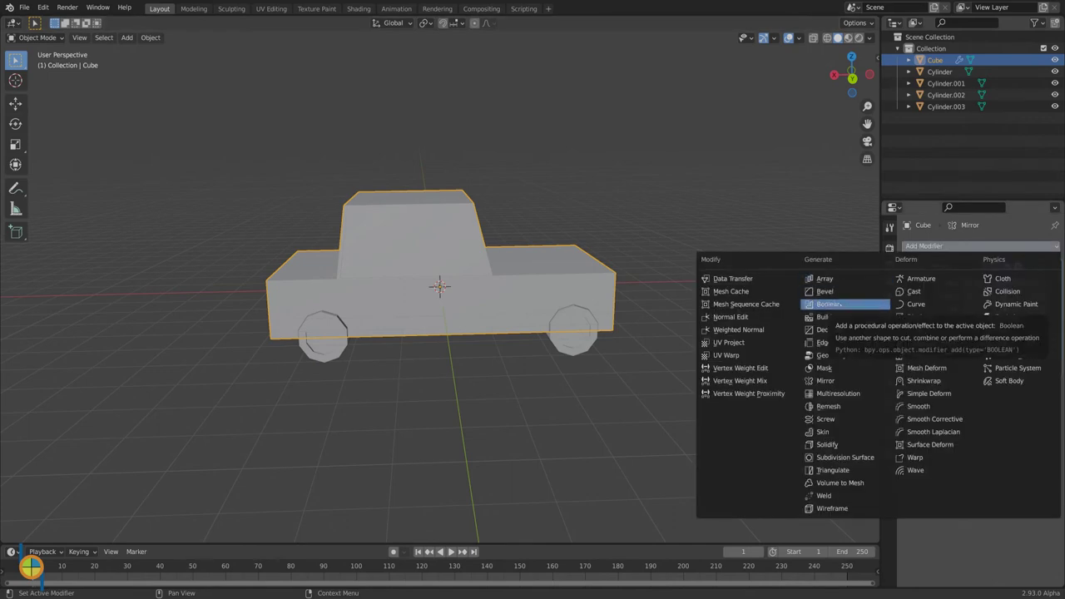
left_click(836, 305)
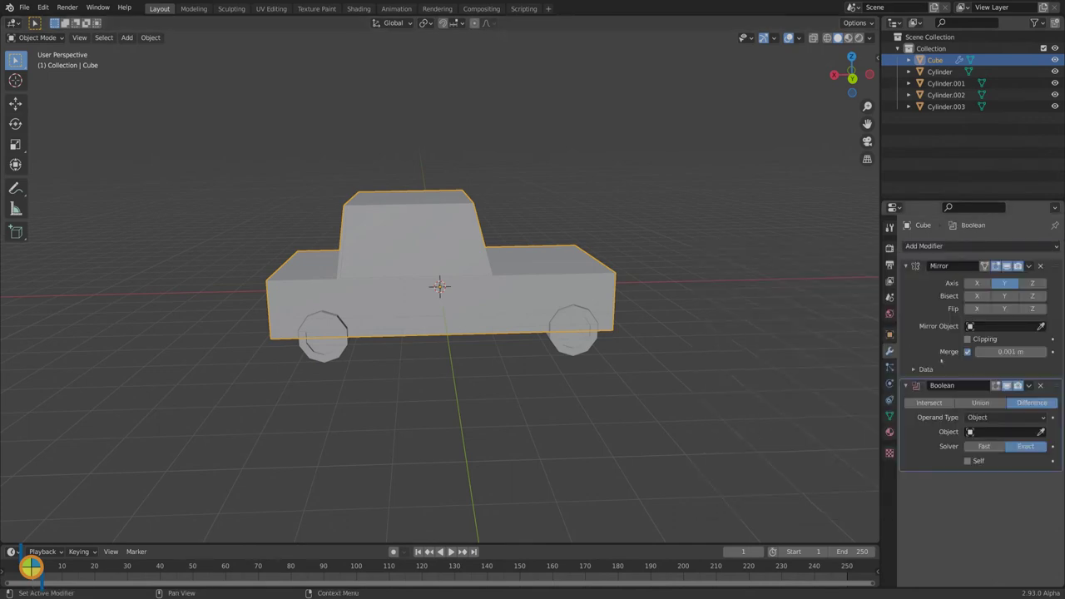
left_click(1040, 431)
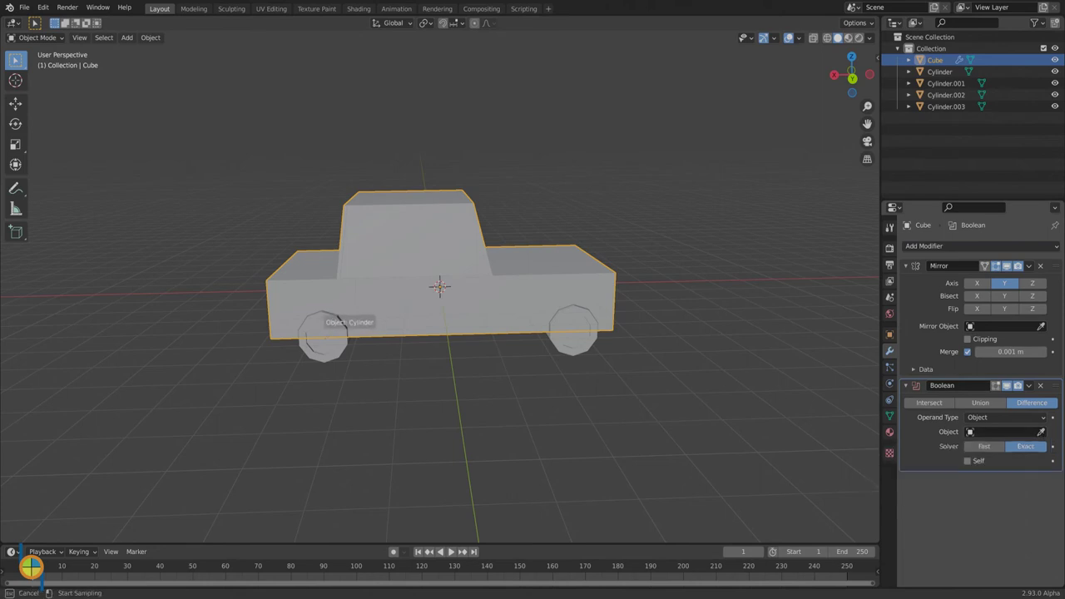
left_click(326, 341)
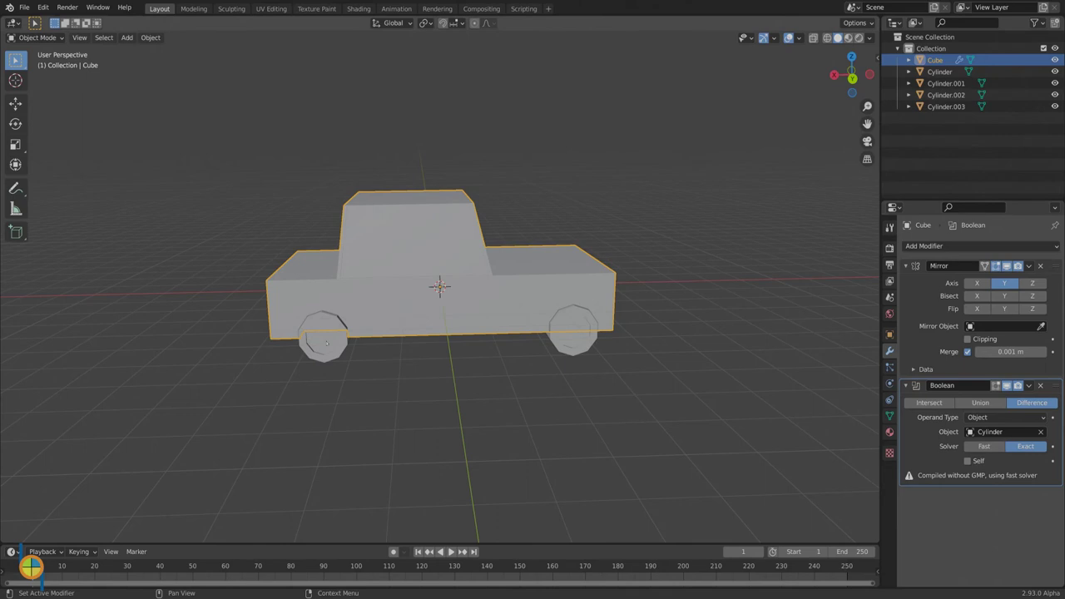
Temporarily hide the wheel Cylinder to inspect the cut it makes in the body, and show it again.
left_click(1054, 72)
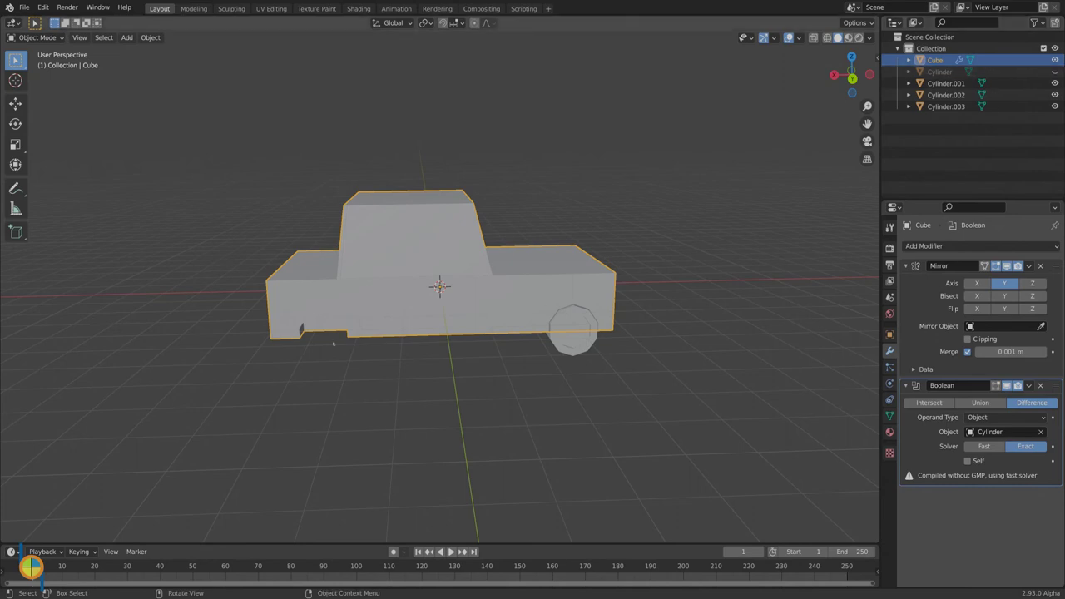
mouse_move(332, 343)
middle_mouse_down()
mouse_move(334, 301)
mouse_move(336, 333)
middle_mouse_up()
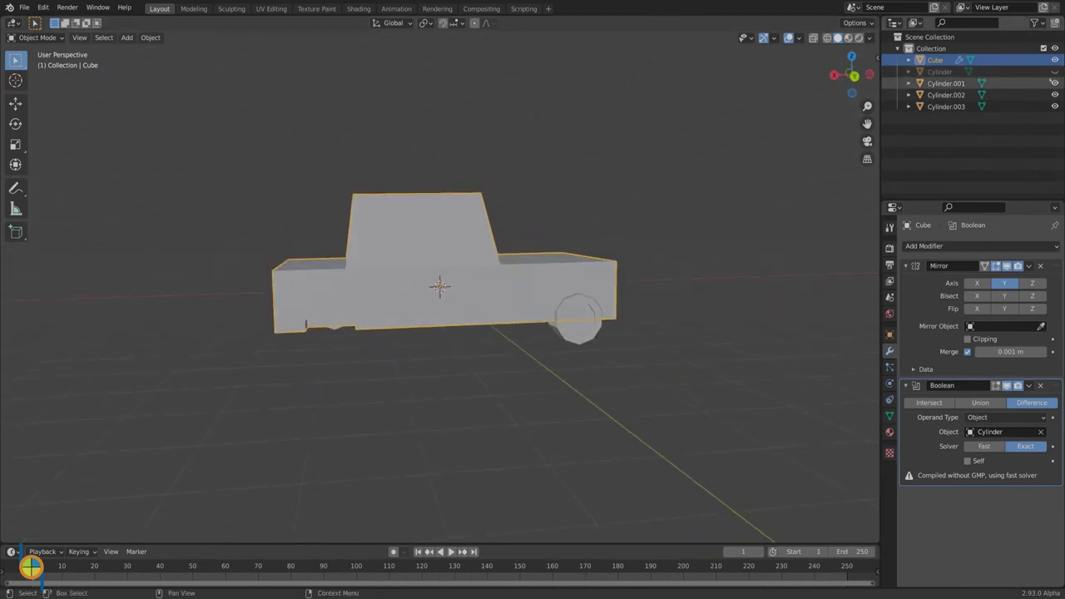
left_click(1053, 71)
Add a second Boolean Difference modifier to the body, using the other wheel on the same side, Cylinder.001, as its cutter.
middle_click_drag(525, 402, 501, 404)
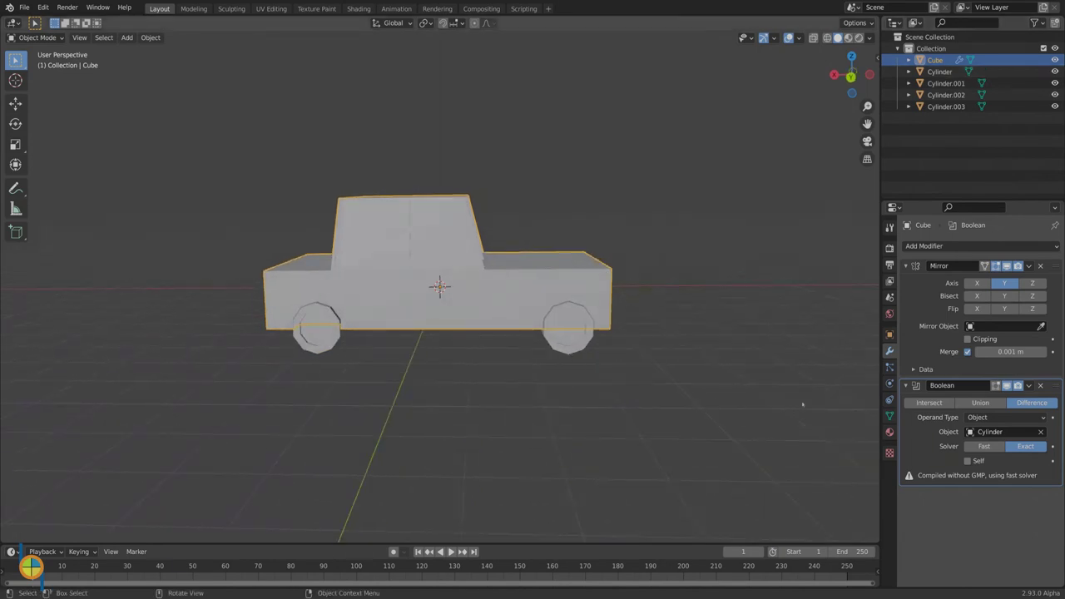
left_click(923, 246)
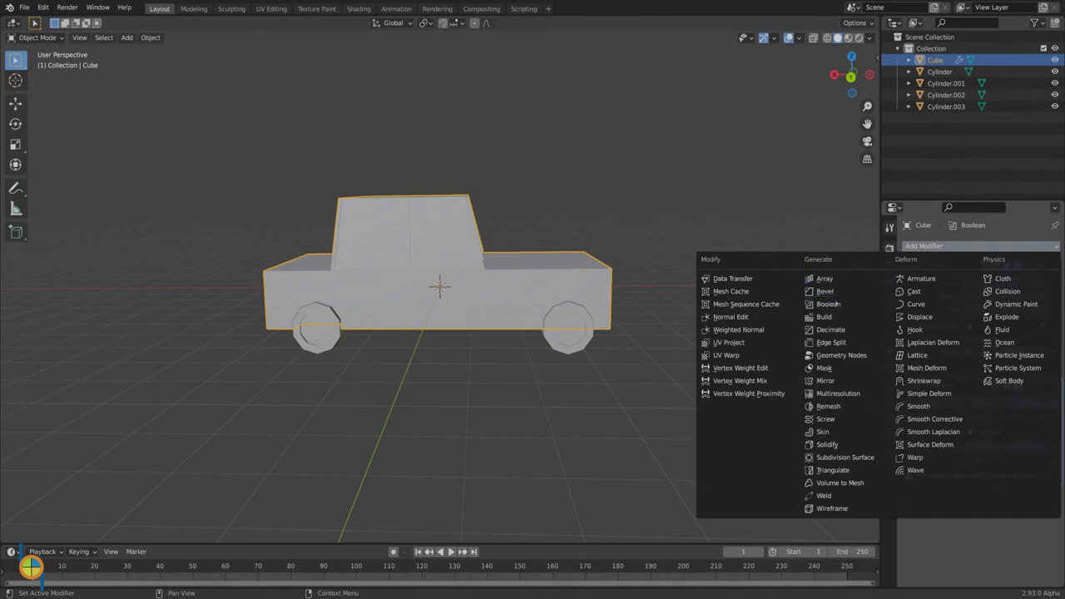
left_click(828, 304)
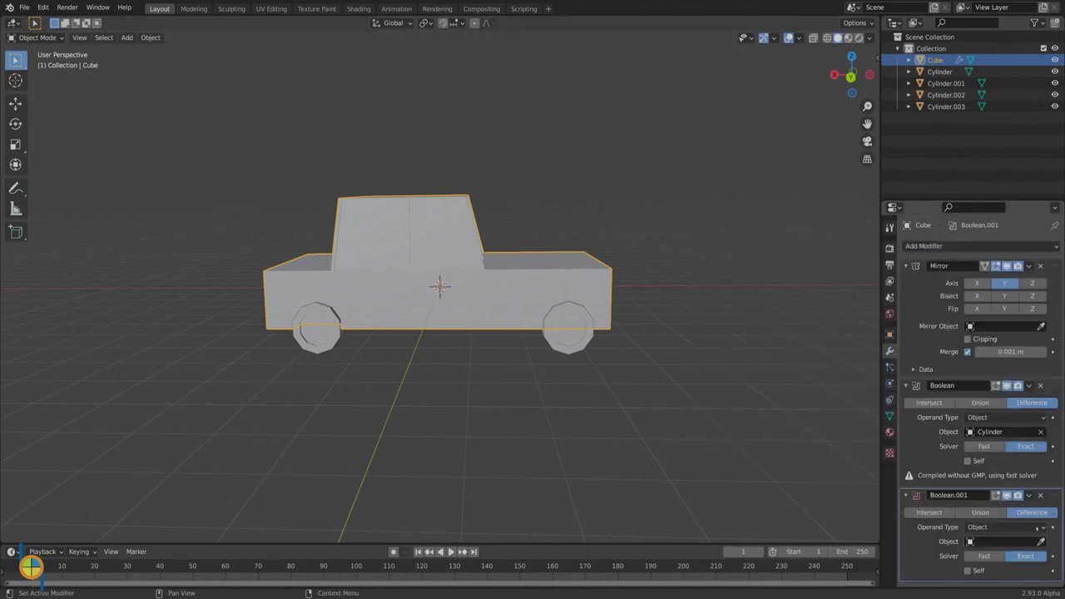
left_click(1040, 542)
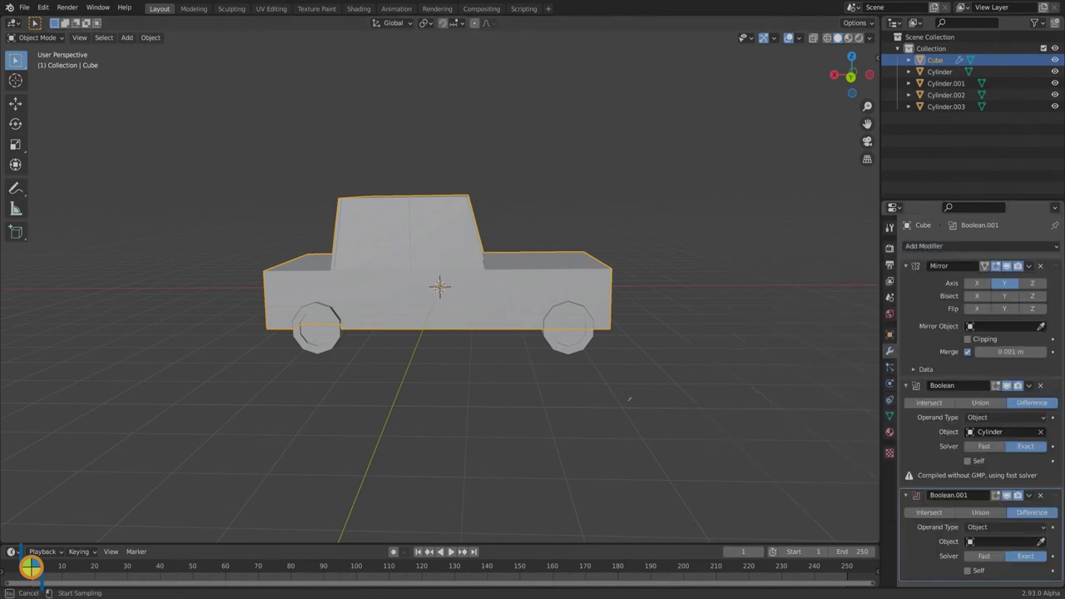
left_click(567, 320)
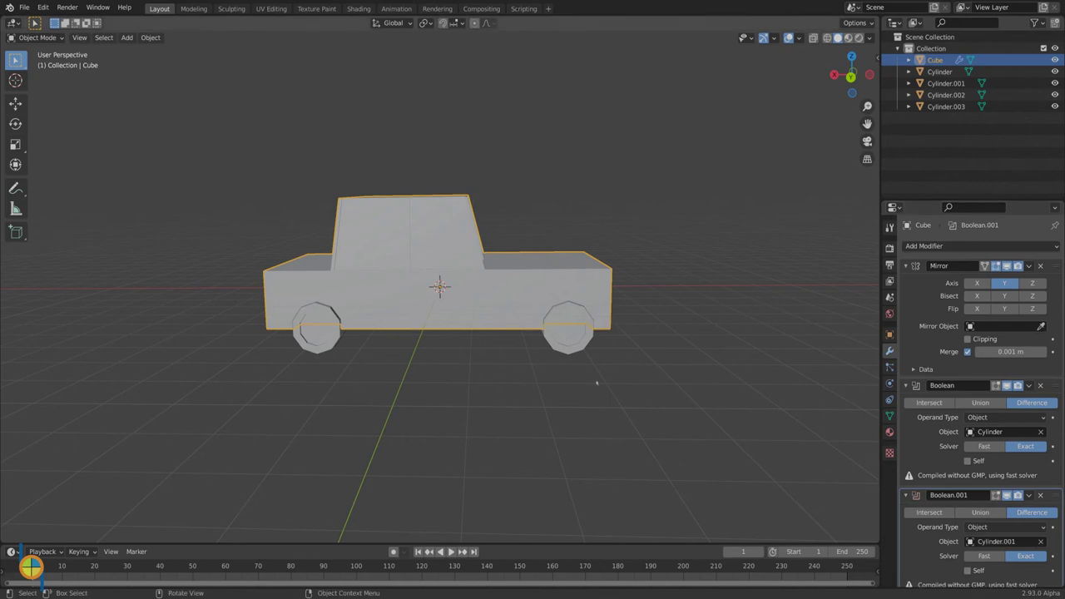
Add a third Boolean Difference modifier to the body, using the wheel Cylinder.002 on the opposite side as its cutter.
middle_click_drag(596, 383, 702, 358)
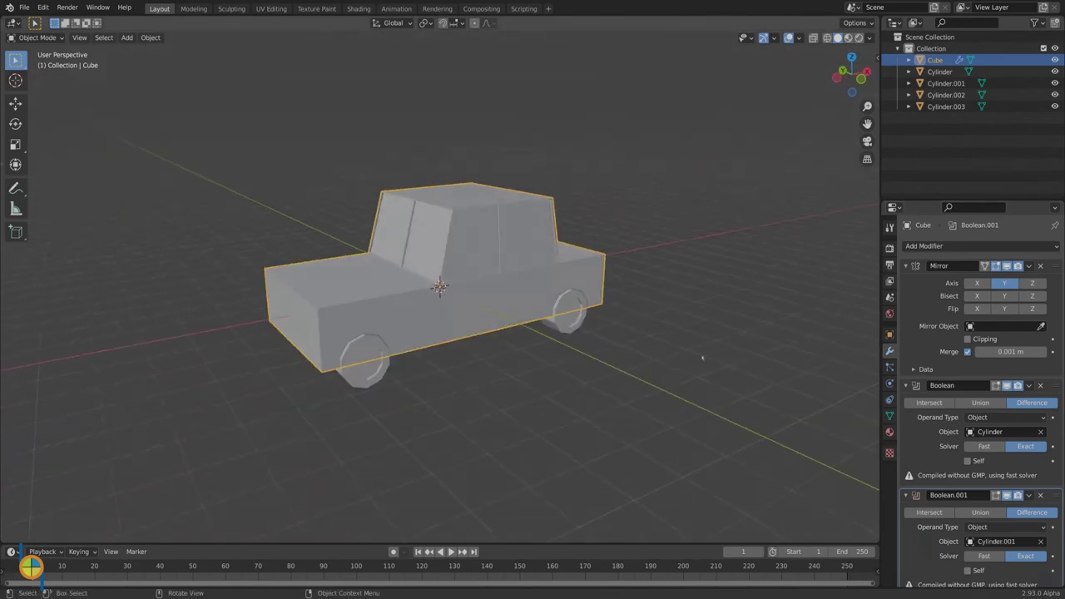
left_click(956, 246)
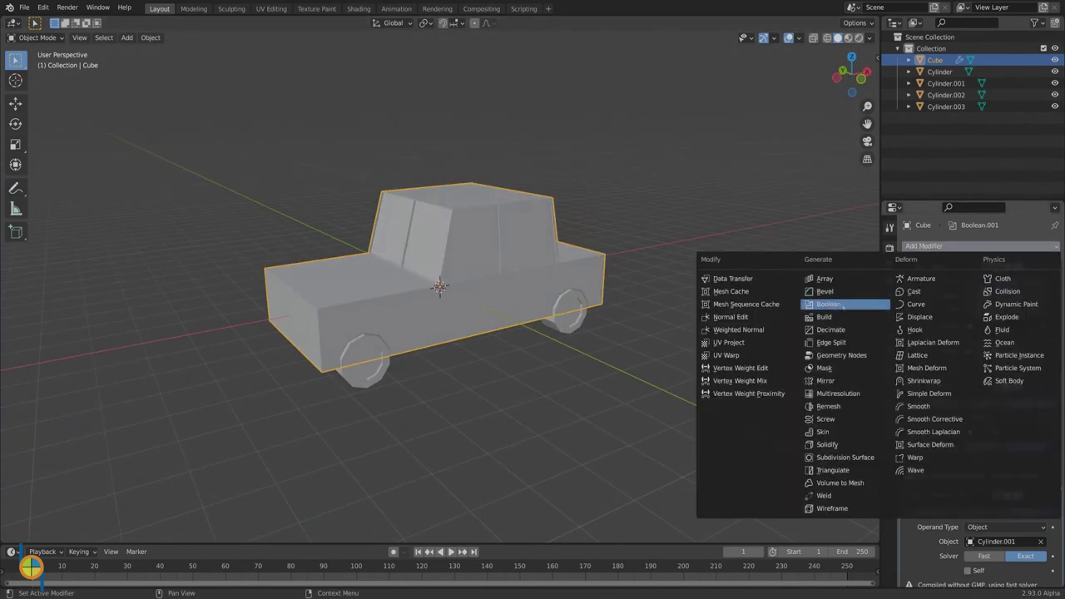
left_click(843, 305)
scroll(977, 499, "down", 3)
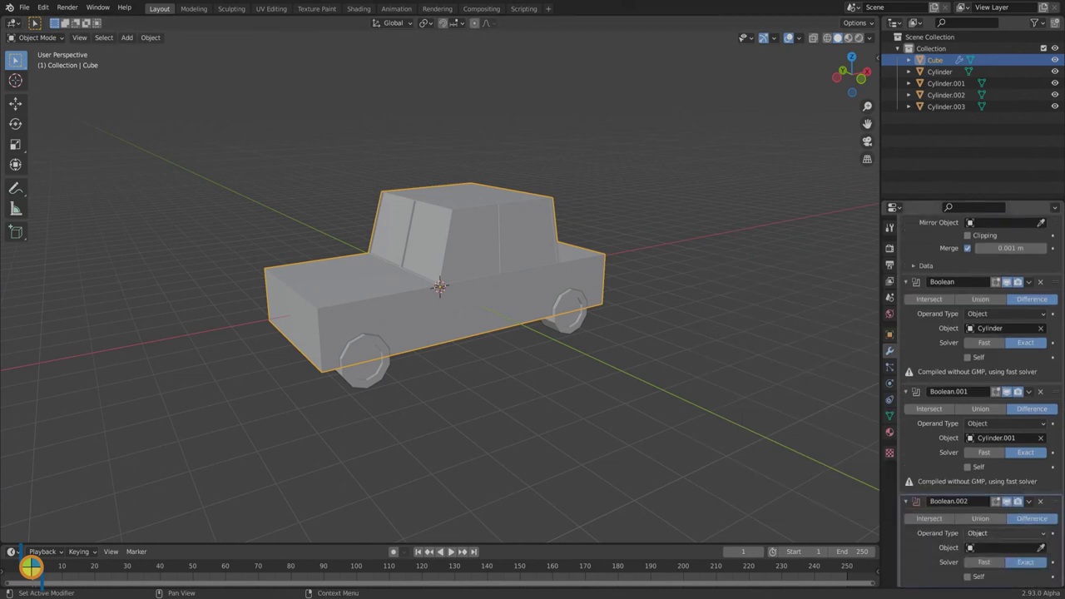
left_click(1040, 547)
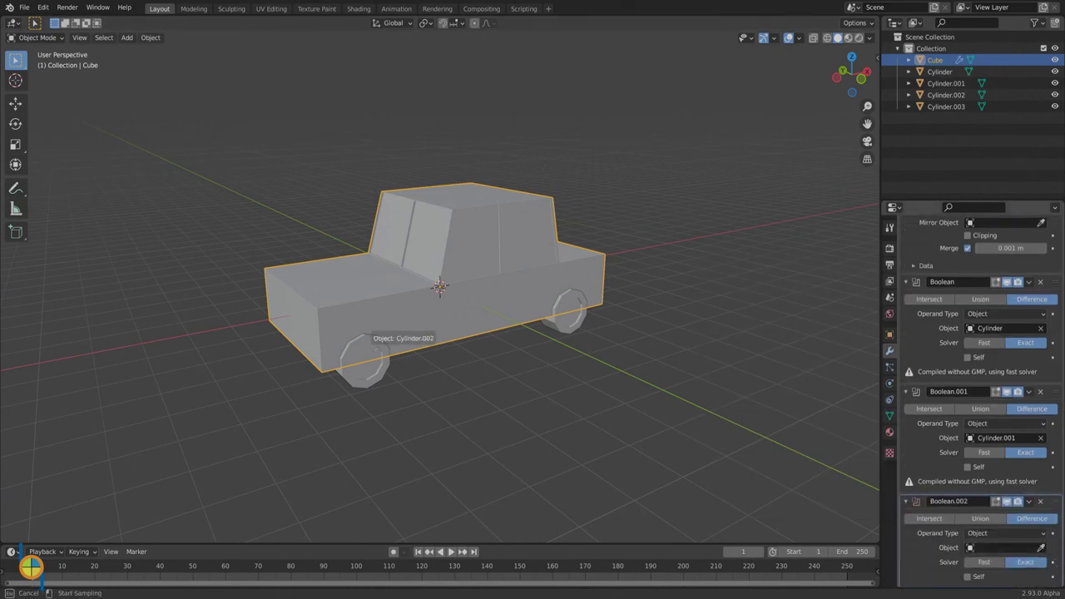
left_click(371, 366)
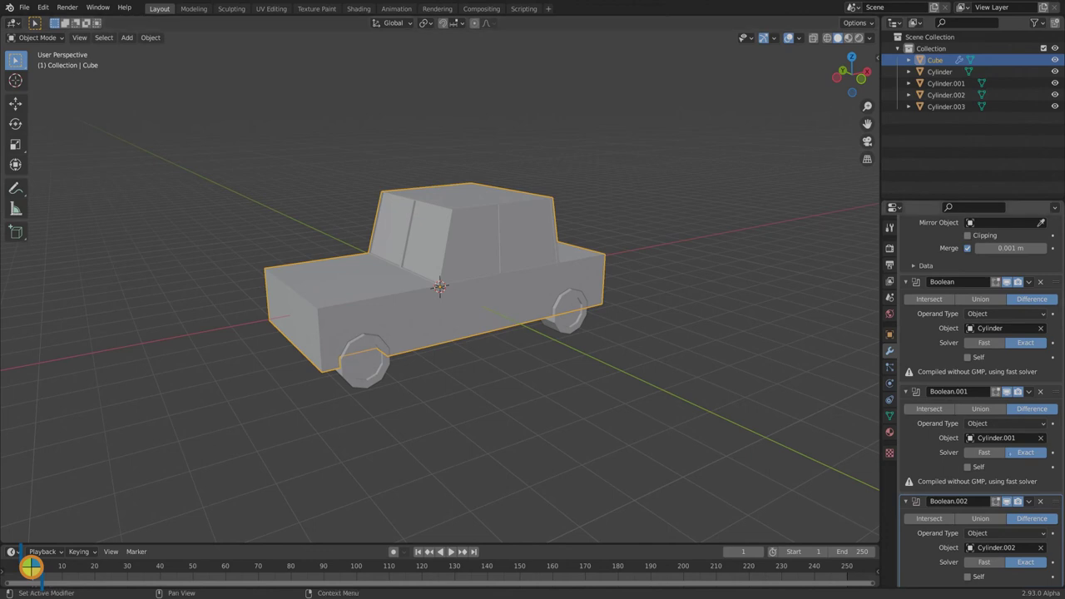
Add a fourth Boolean Difference modifier to the body with the last wheel, Cylinder.003, as its cutter.
scroll(1029, 471, "up", 3)
scroll(1029, 470, "up", 1)
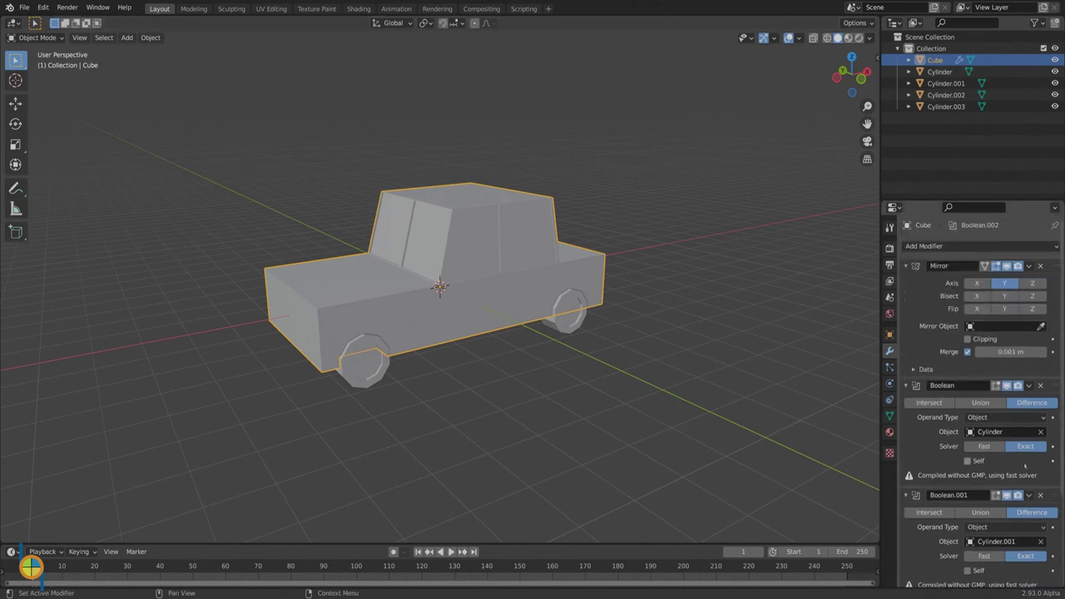
left_click(931, 246)
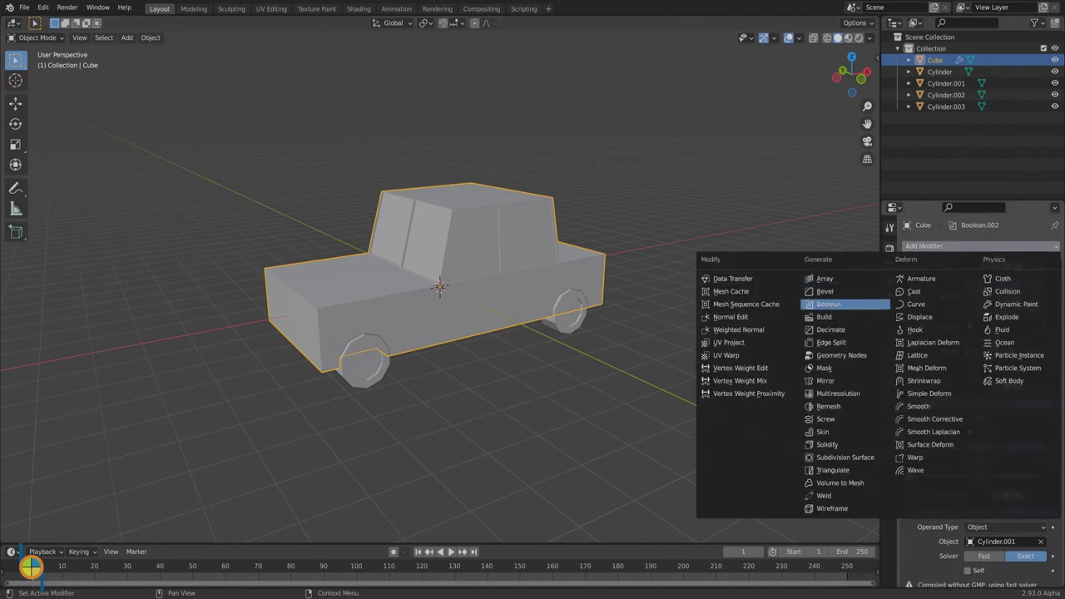
left_click(845, 304)
scroll(1008, 490, "down", 8)
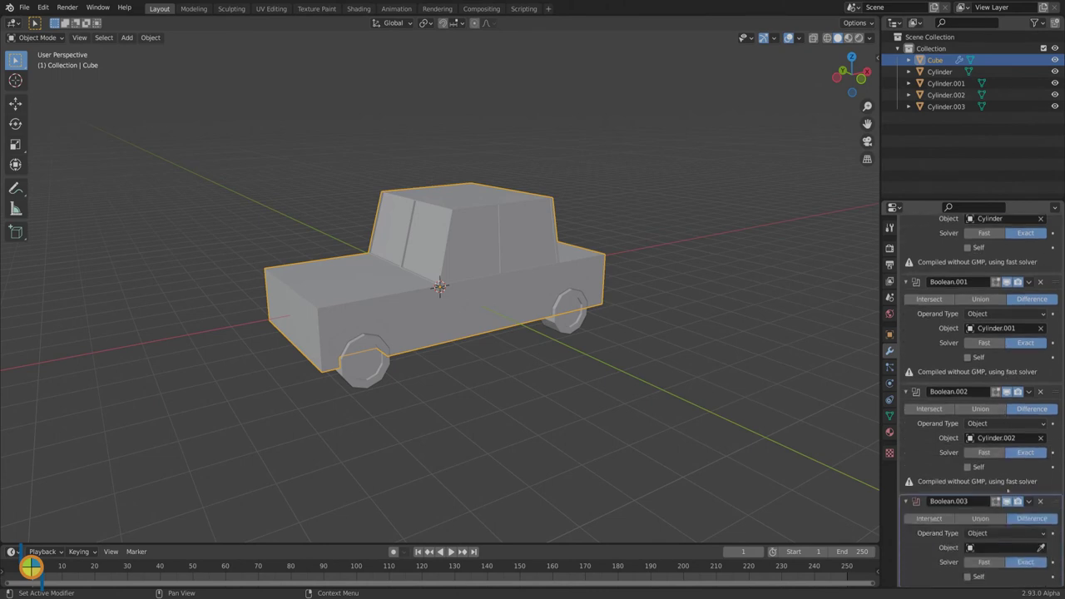
left_click(1040, 547)
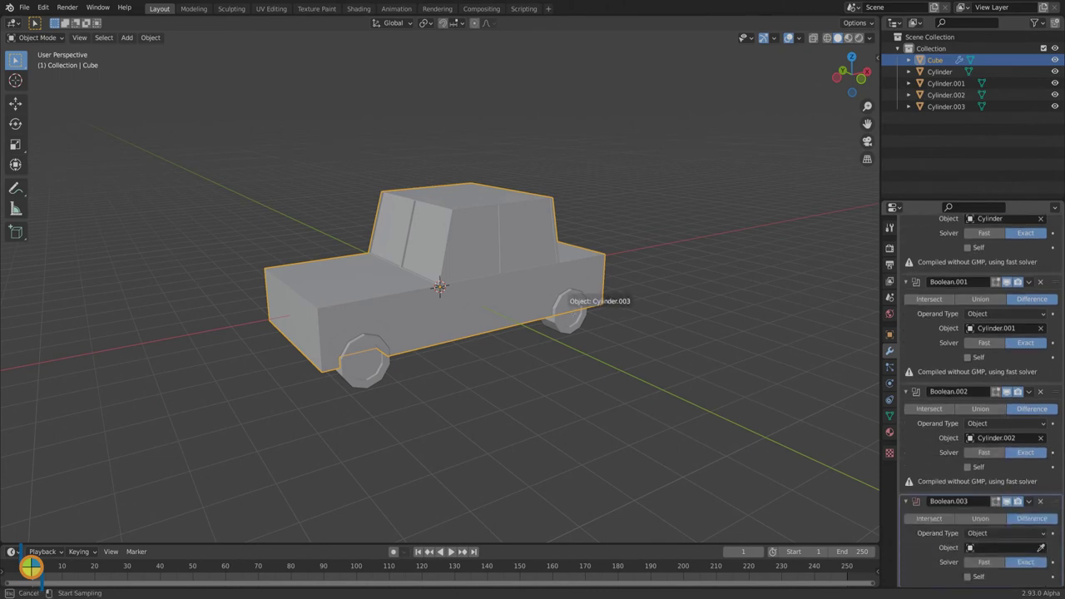
left_click(568, 306)
Add a 10-vertex cylinder with 1 m radius and 2 m depth, and move it about -5.56 m along X beyond the hood end.
middle_click_drag(604, 373, 719, 358)
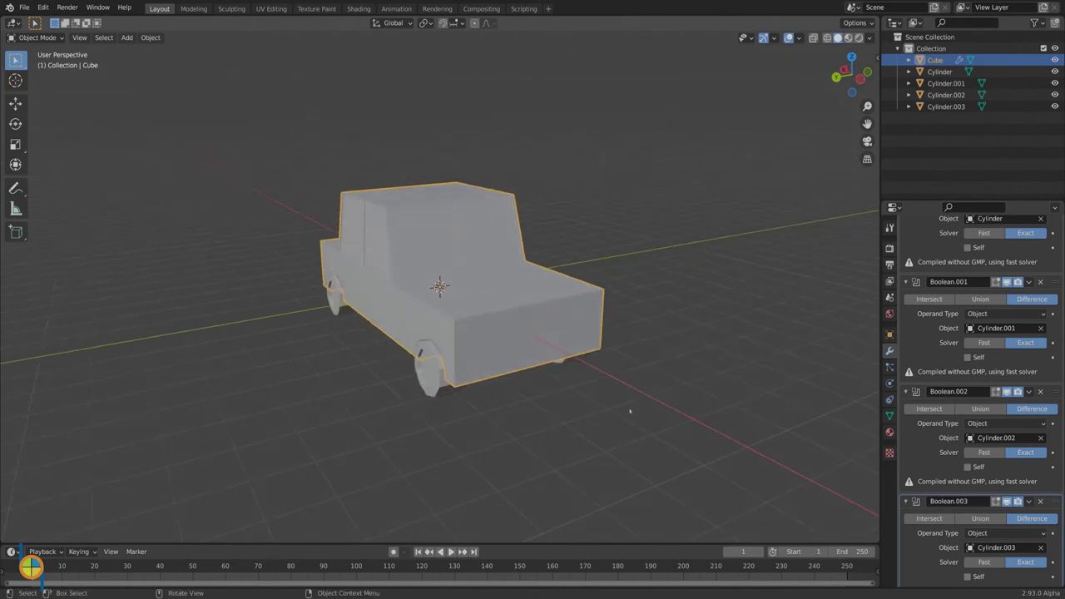
middle_click_drag(627, 409, 593, 406)
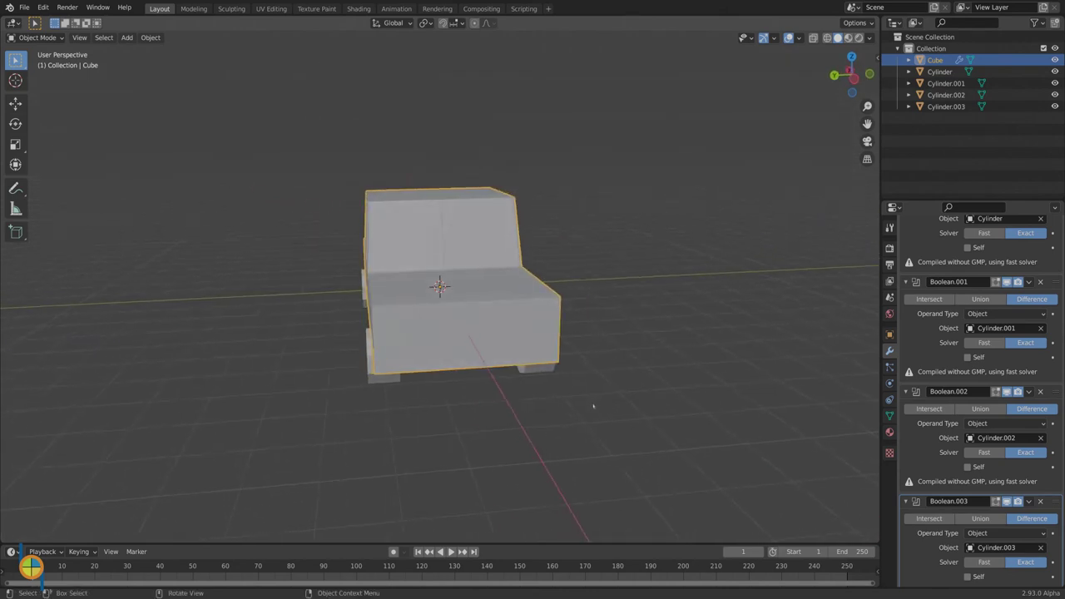
key("shift+a")
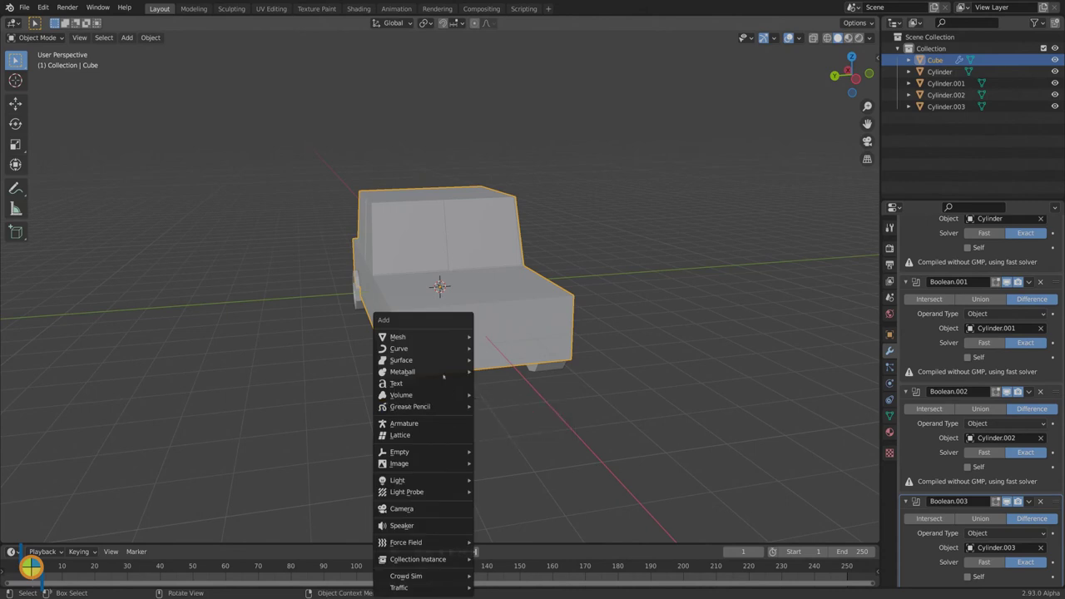
mouse_move(447, 337)
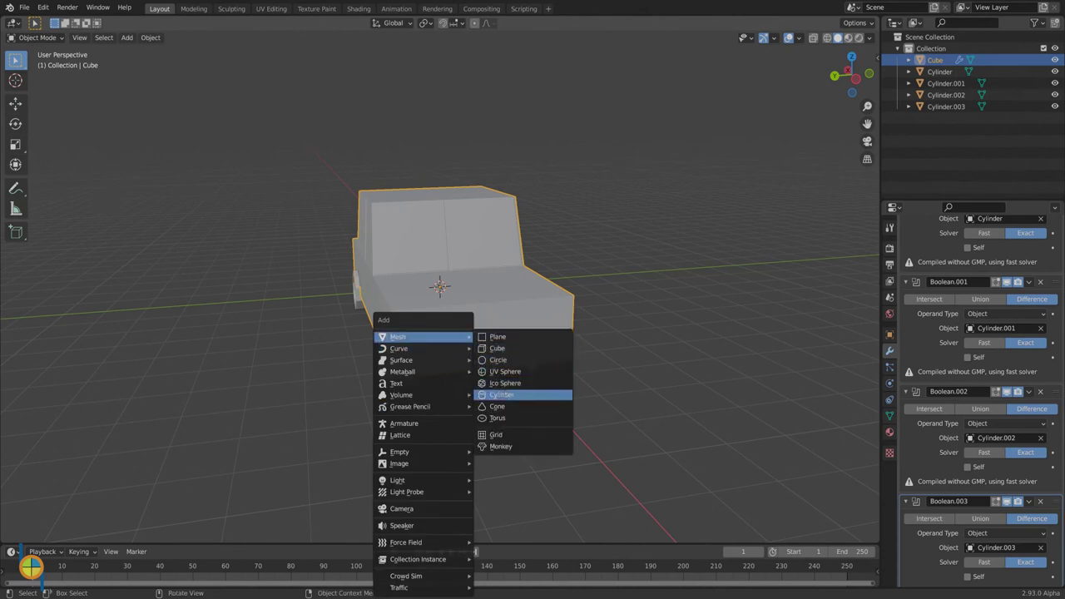
left_click(504, 390)
middle_click_drag(398, 394, 438, 323)
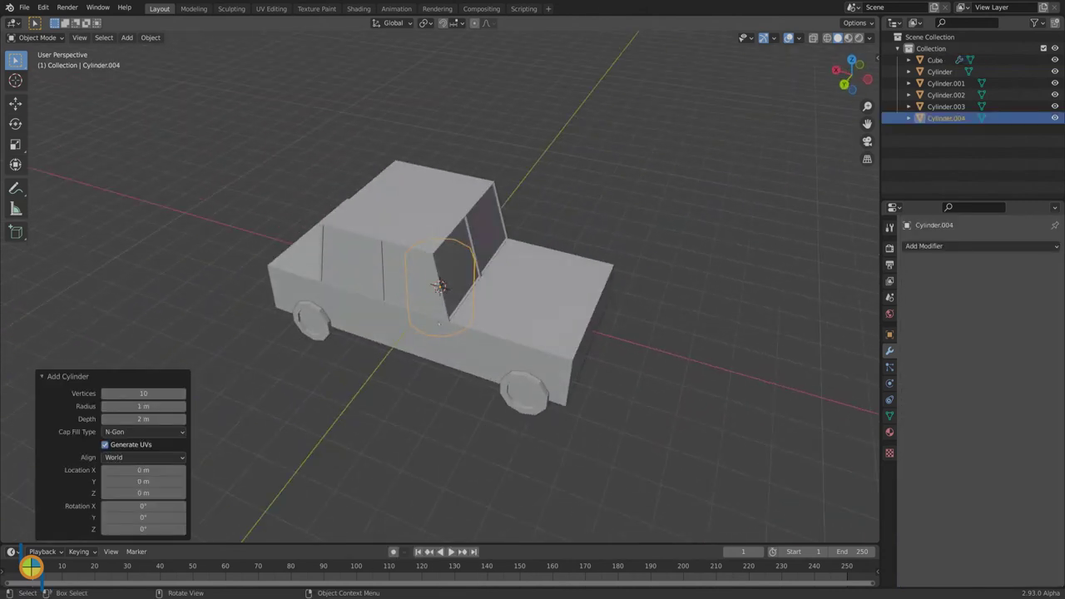
key("g")
key("x")
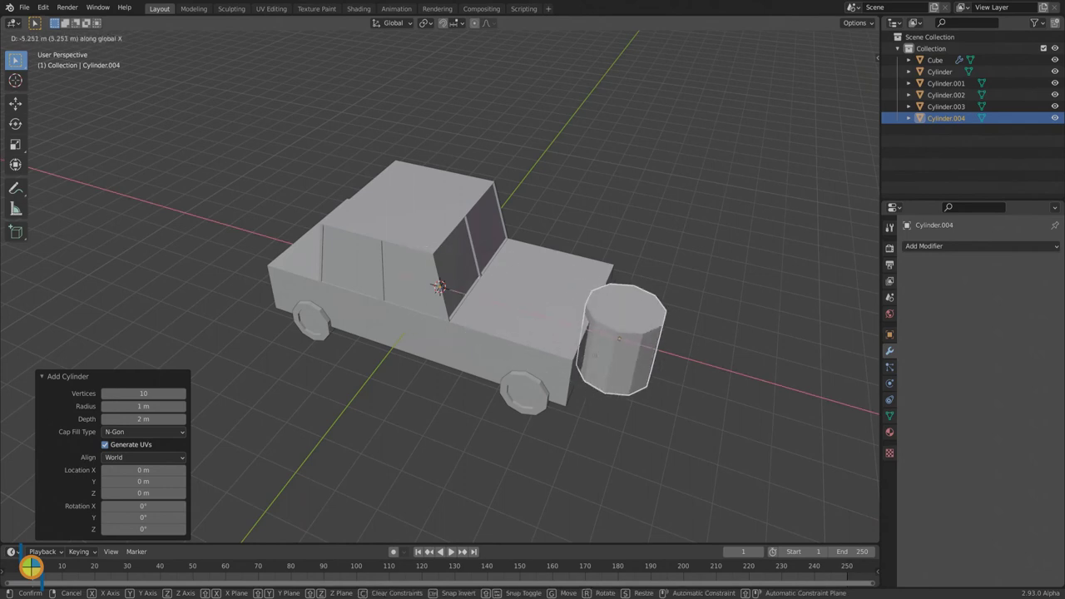
left_click(603, 357)
Rotate the new cylinder 90° about Y so its axis runs along the car's length.
type("ry")
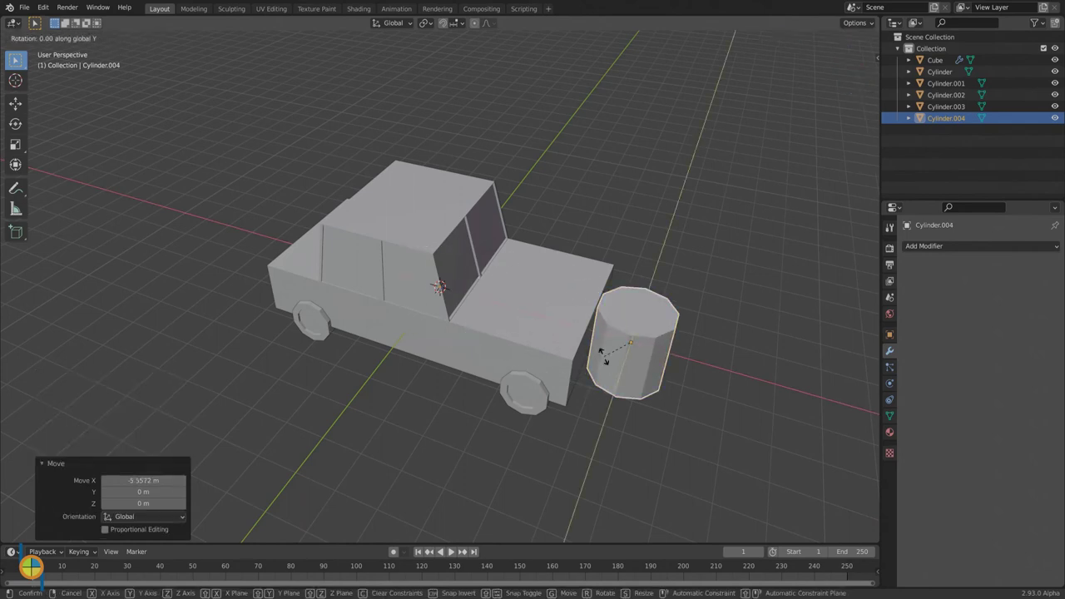
type("90")
key("Return")
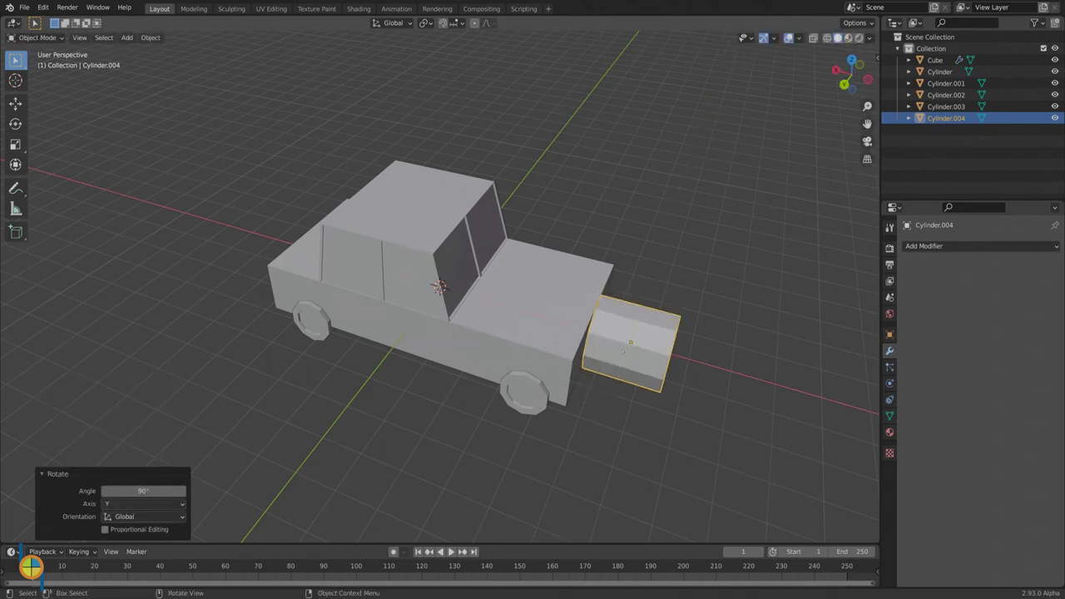
Scale the cylinder uniformly to about 0.316 and move it about 1.22 m along Y toward one side of the hood.
middle_click_drag(622, 351, 554, 362)
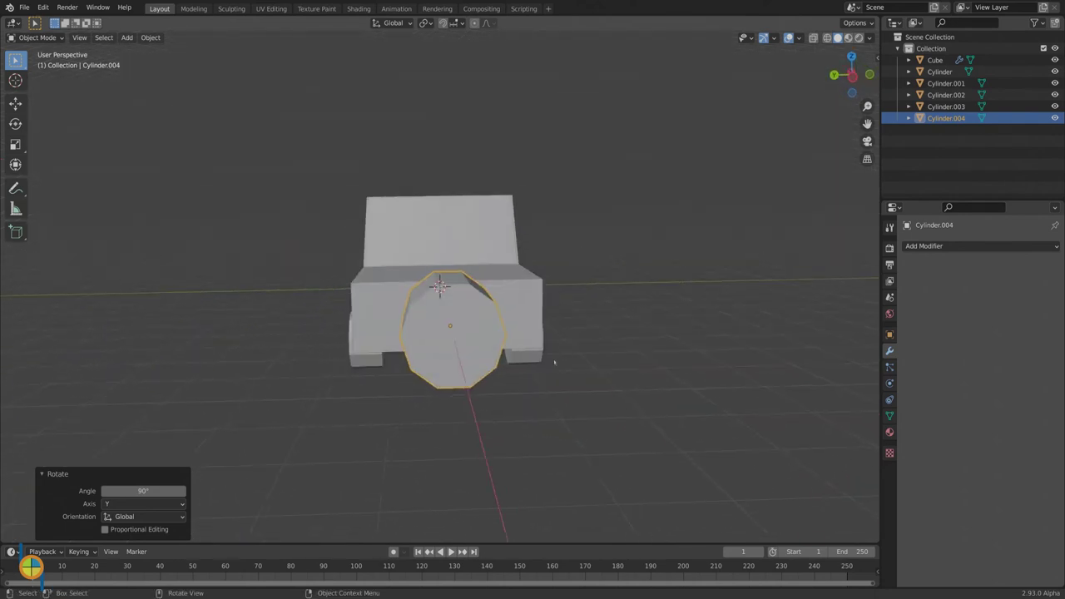
key("s")
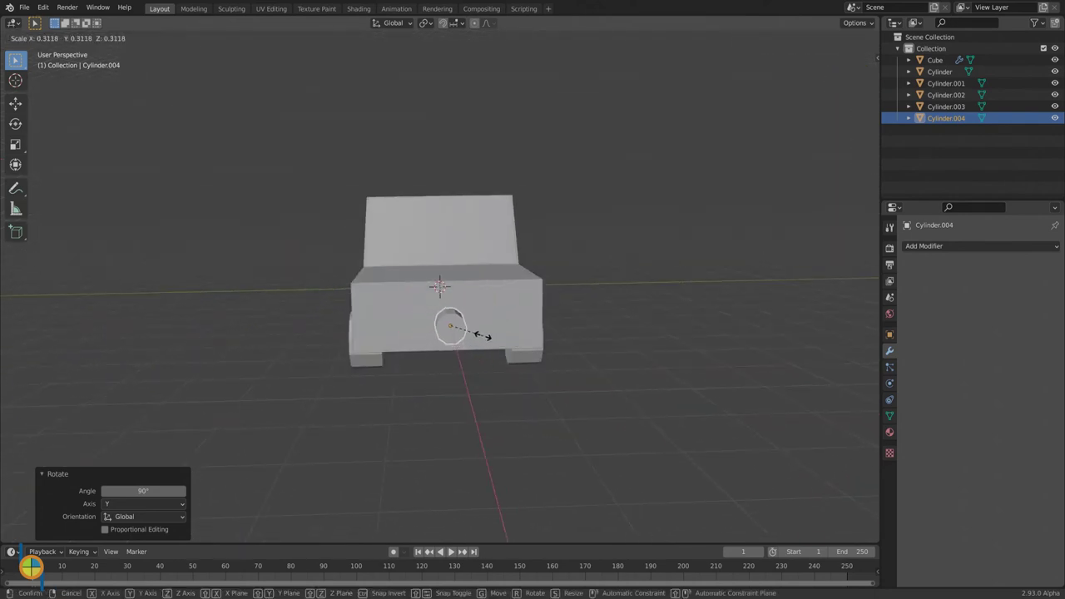
left_click(481, 338)
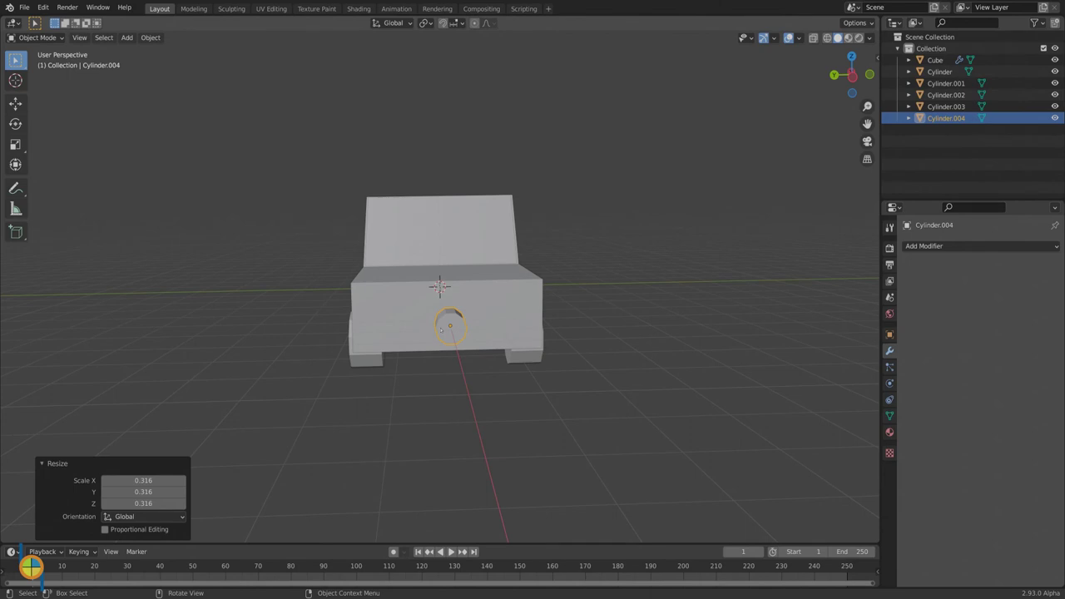
key("g")
key("y")
key("Return")
Flatten the cylinder to about 0.57 along X and move it about 1.04 m along X into the car's front end.
middle_click_drag(351, 376, 458, 418)
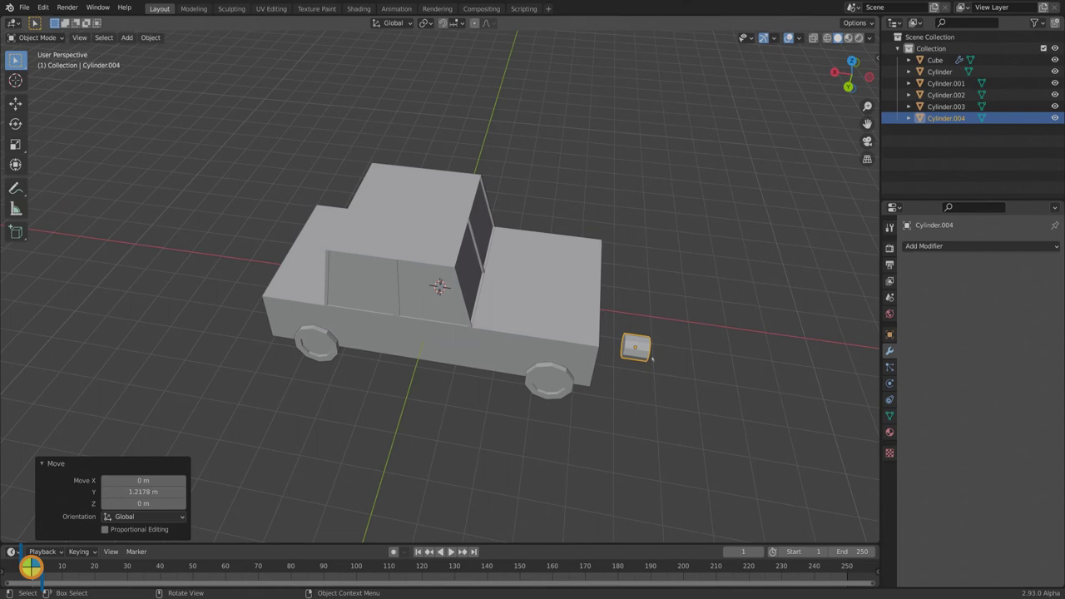
key("s")
key("x")
key("Return")
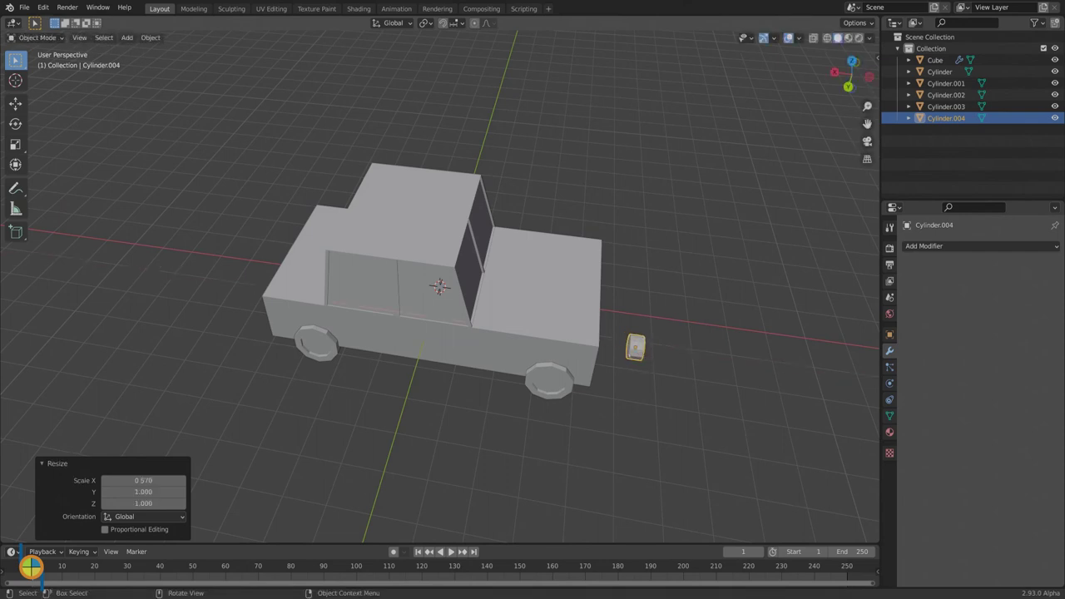
key("g")
key("x")
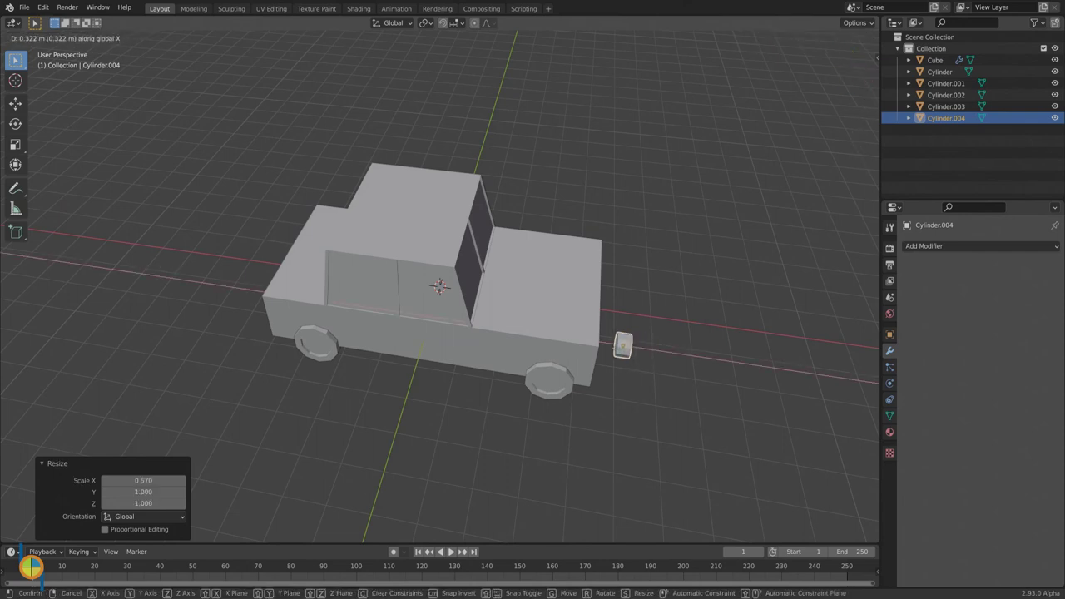
left_click(624, 380)
Inset all faces of the headlight cylinder individually in Edit Mode, with a thickness of about 0.47 m.
middle_click_drag(625, 380, 528, 339)
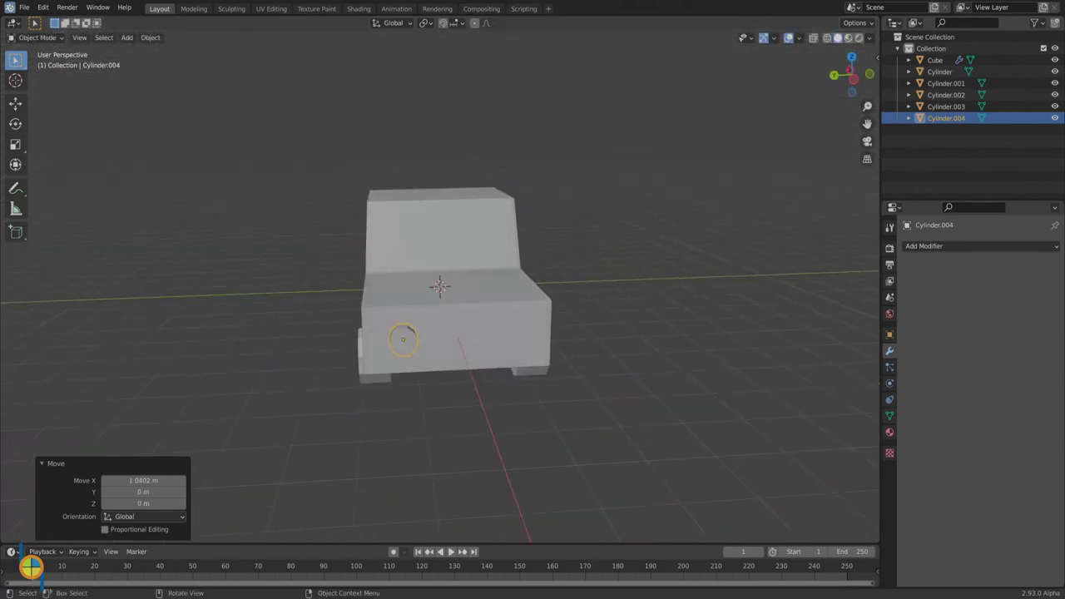
left_click(38, 38)
left_click(35, 64)
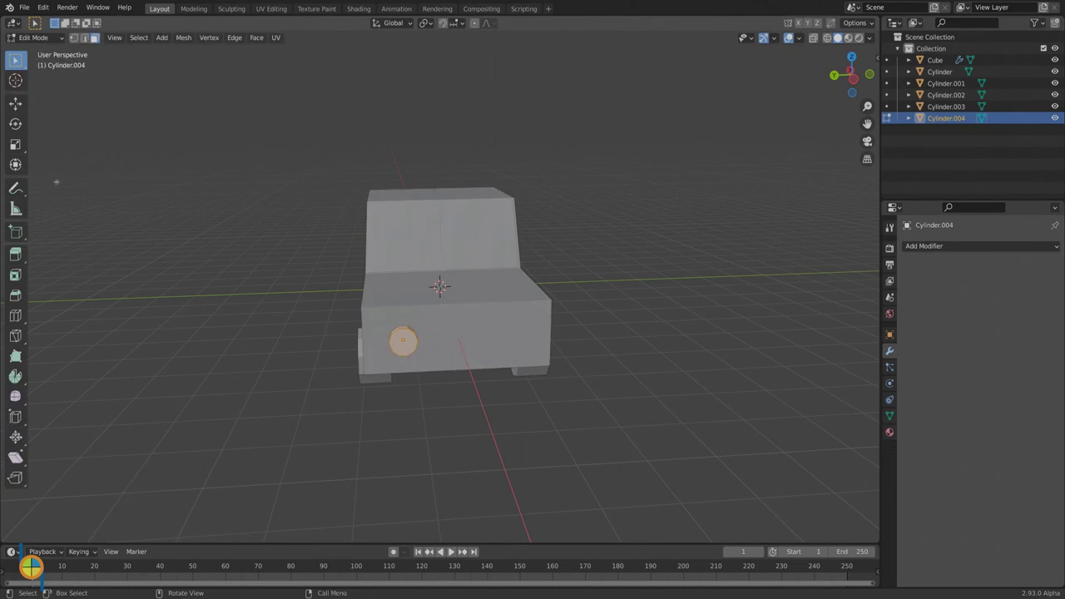
left_click(15, 275)
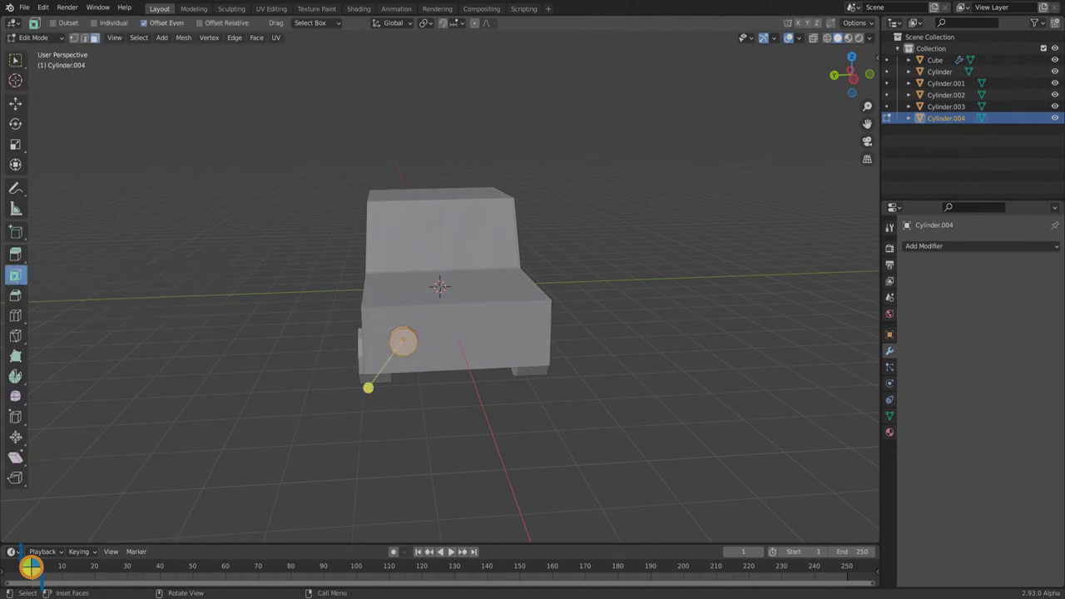
left_click_drag(367, 387, 371, 389)
left_click(106, 516)
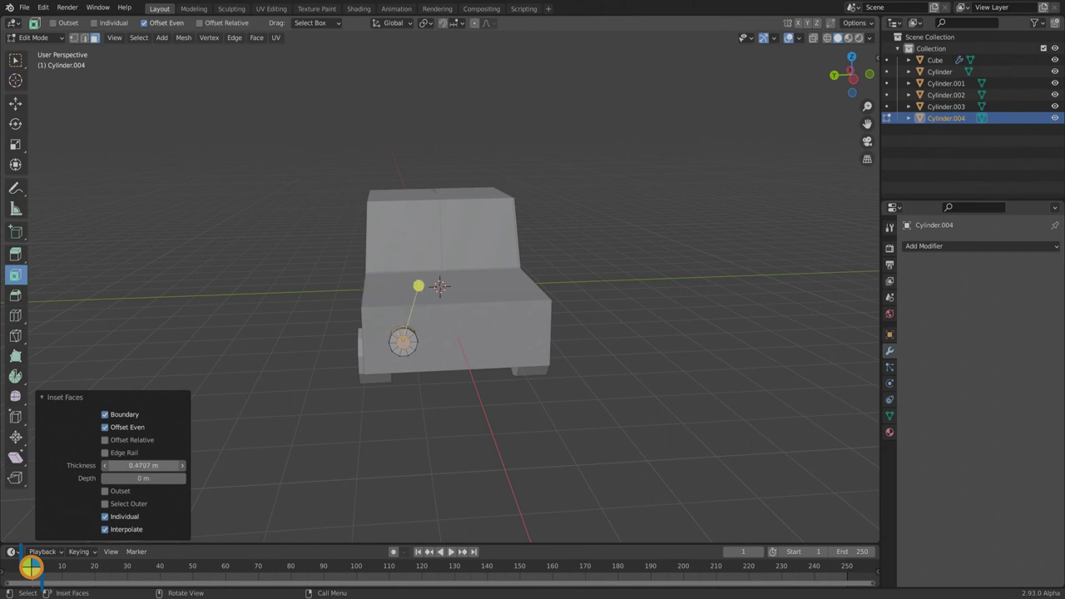
left_click_drag(355, 301, 350, 300)
middle_click_drag(350, 300, 337, 387)
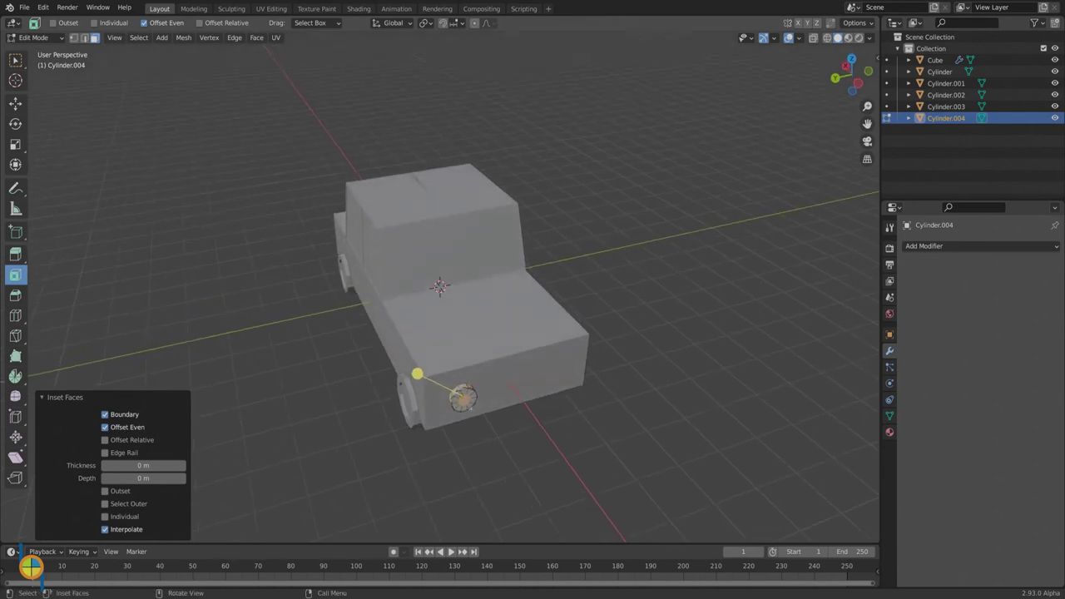
key("ctrl+z")
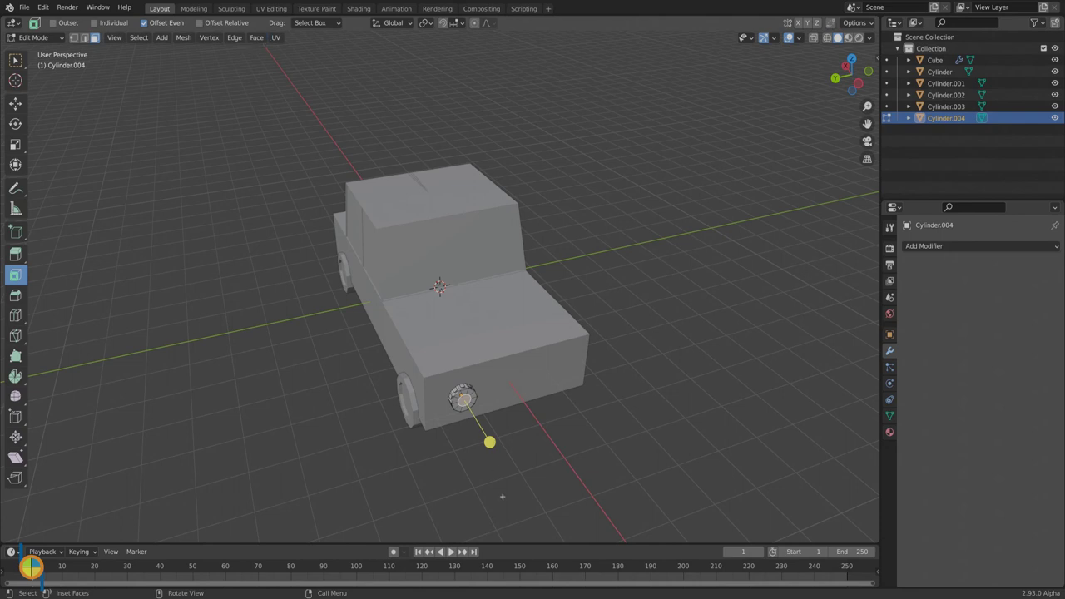
Extrude the headlight's inset faces about -0.074 m along X and return to Object Mode.
key("e")
key("x")
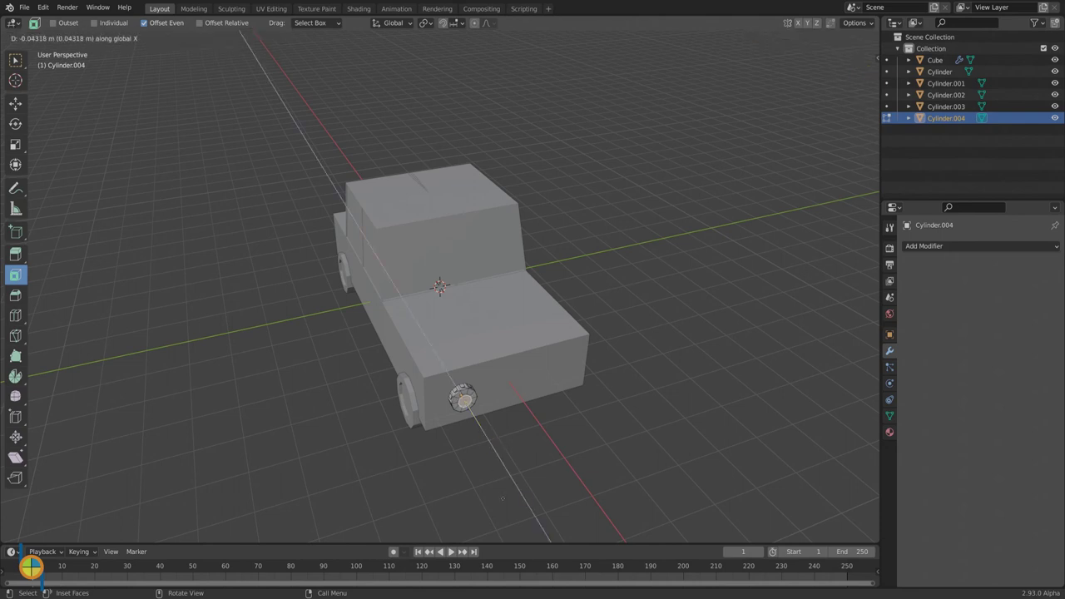
left_click(502, 499)
middle_click_drag(452, 488, 428, 450)
key("w")
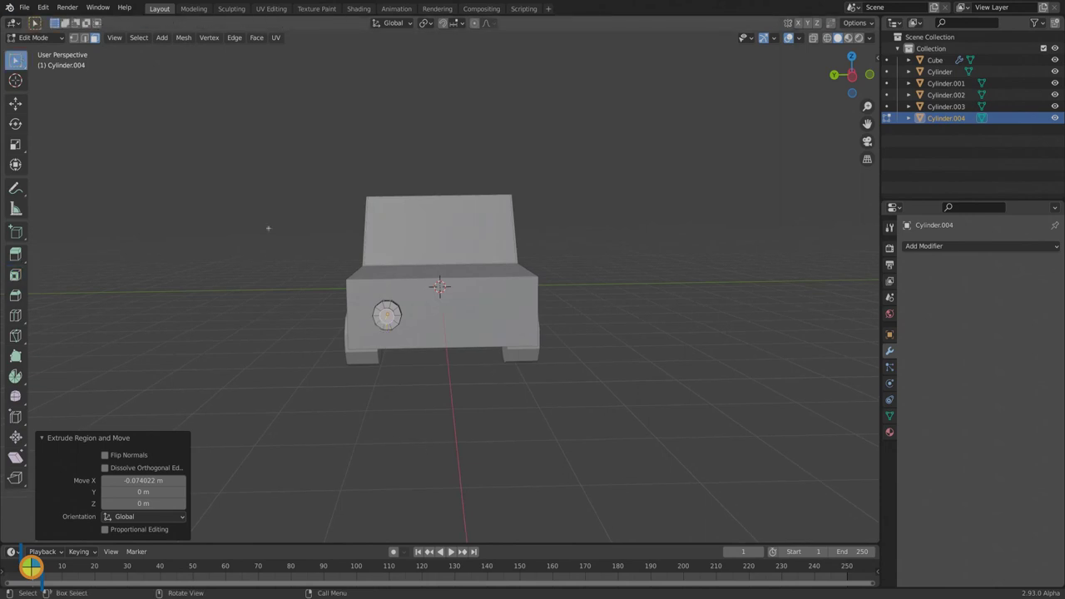
left_click(33, 37)
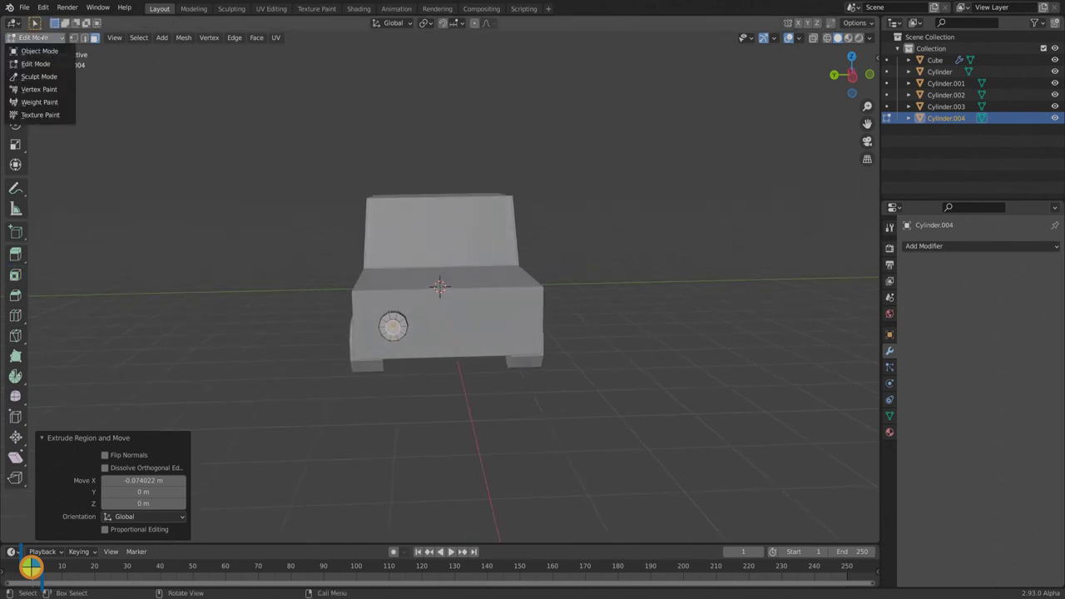
left_click(39, 51)
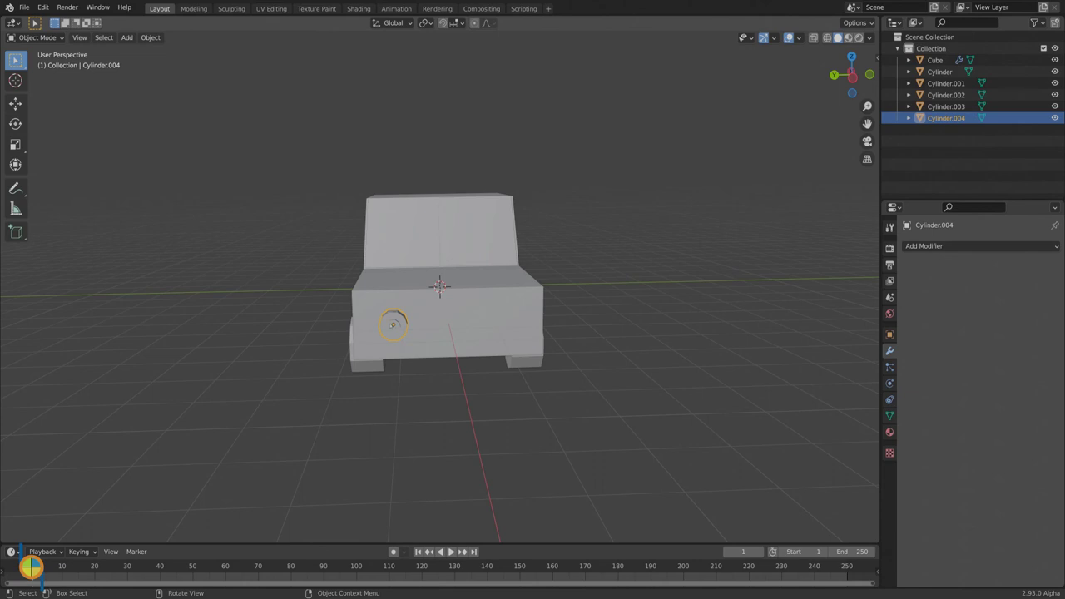
Duplicate the headlight and place the copy about -2.47 m along Y on the other side of the car's front.
key("shift+d")
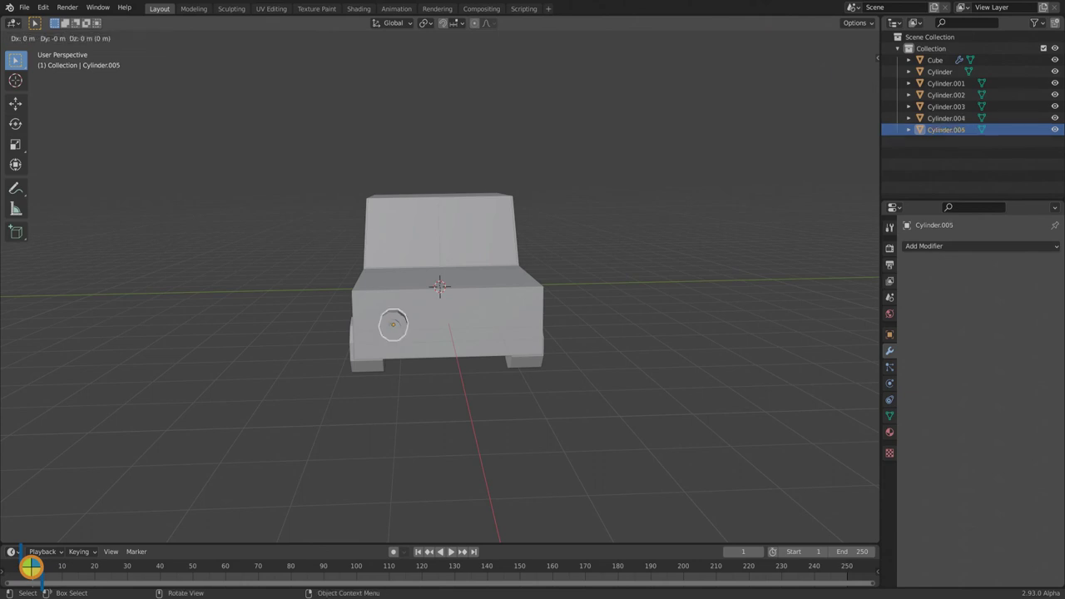
key("y")
left_click(426, 350)
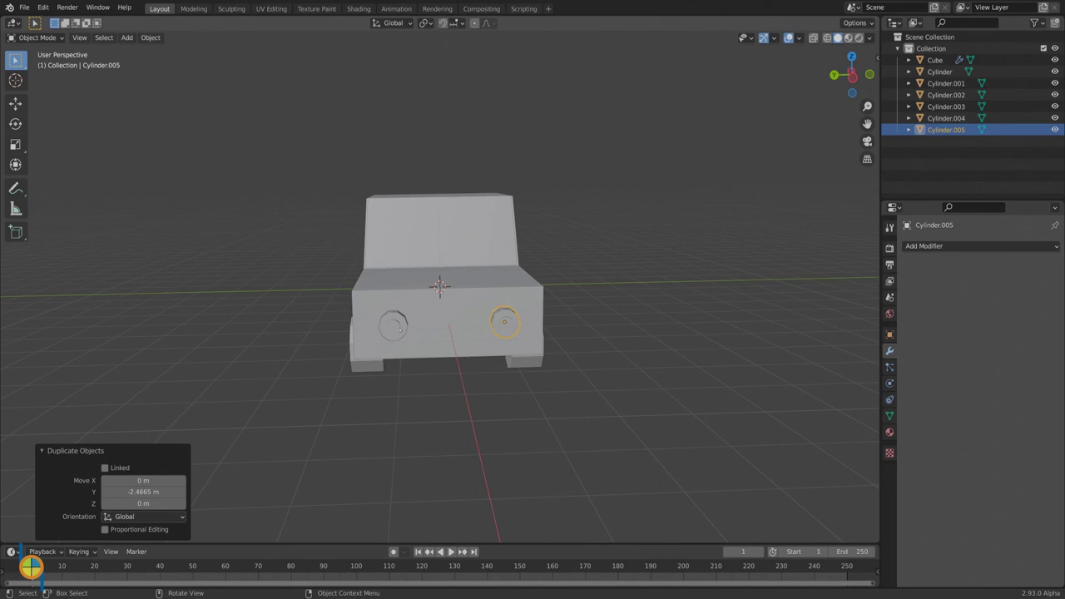
Add a fifth Boolean Difference modifier to the car body, using the original headlight, Cylinder.004, as its cutter.
left_click(398, 327)
left_click(923, 245)
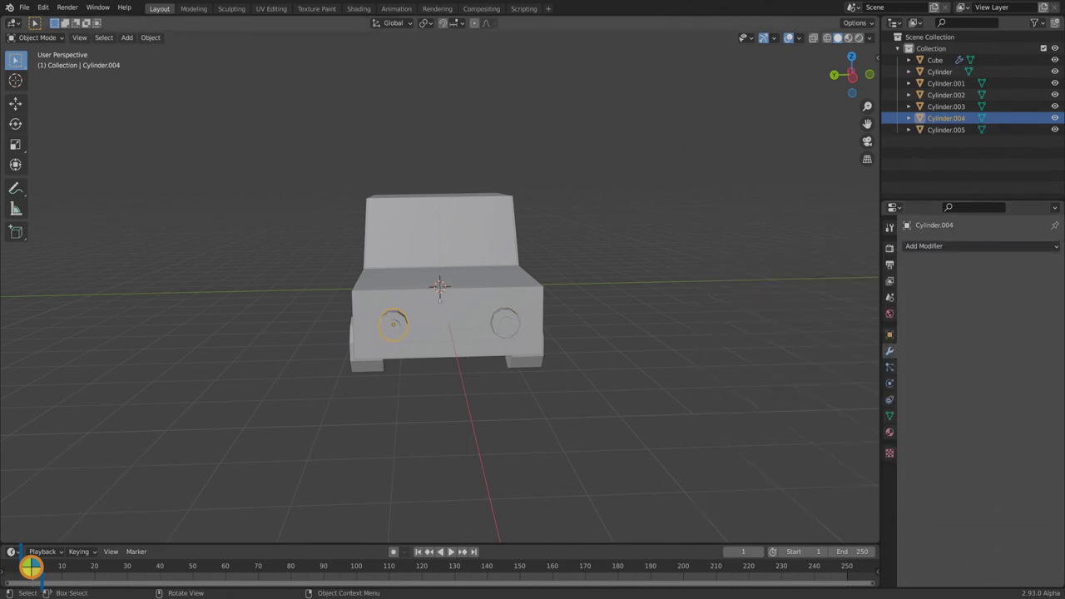
left_click(499, 292)
left_click(945, 246)
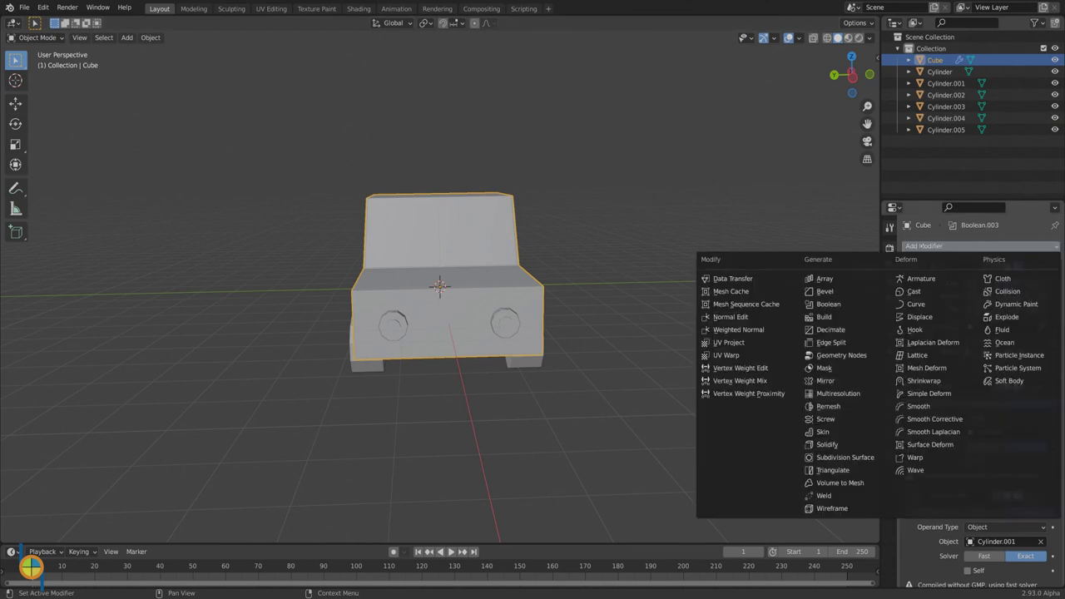
left_click(827, 304)
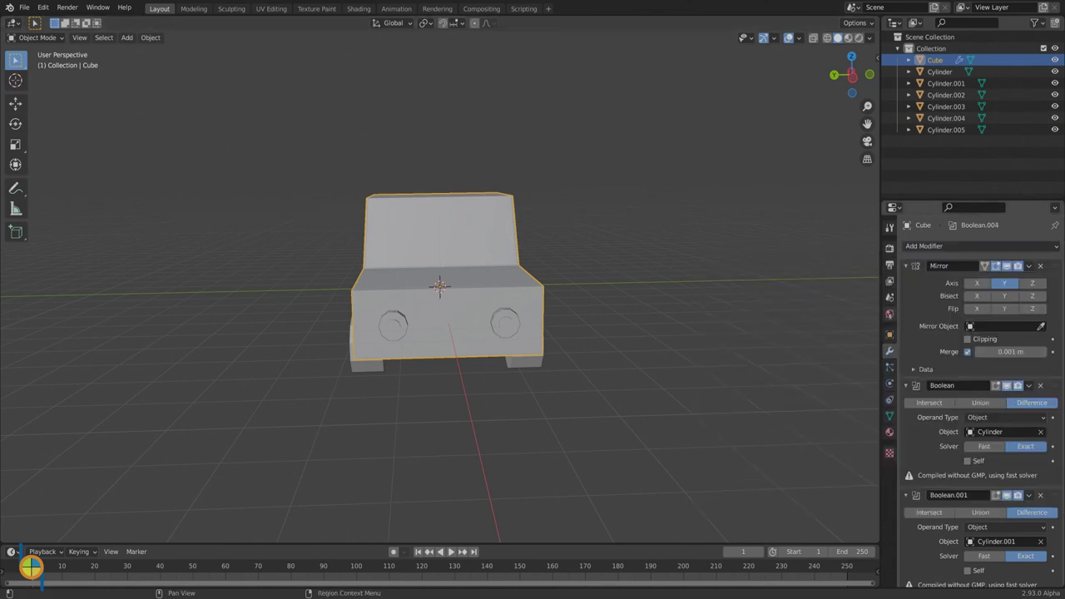
scroll(943, 407, "down", 2)
scroll(944, 411, "down", 4)
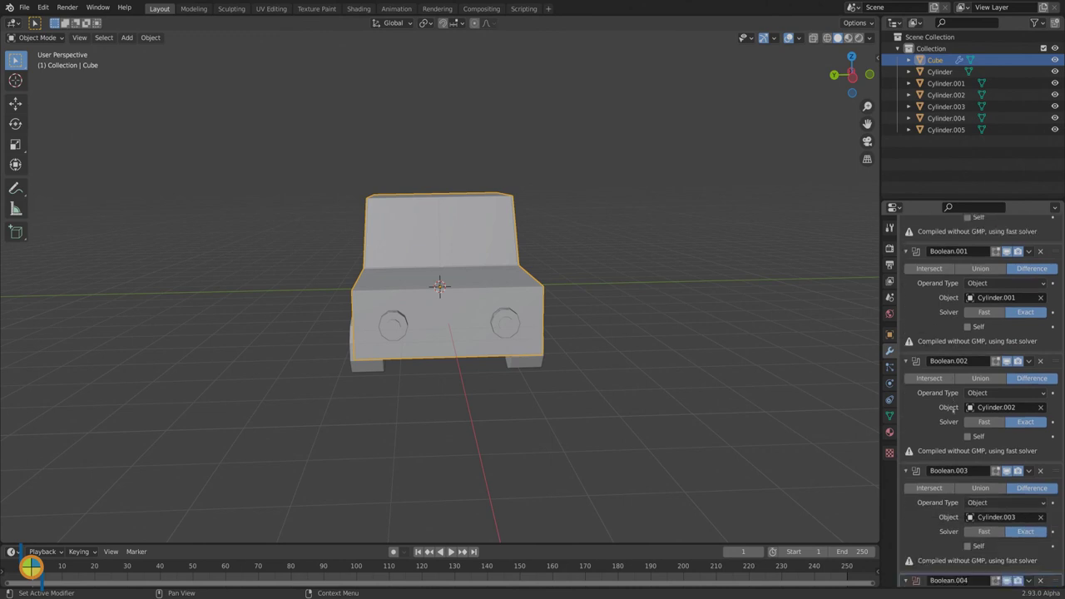
left_click(1039, 546)
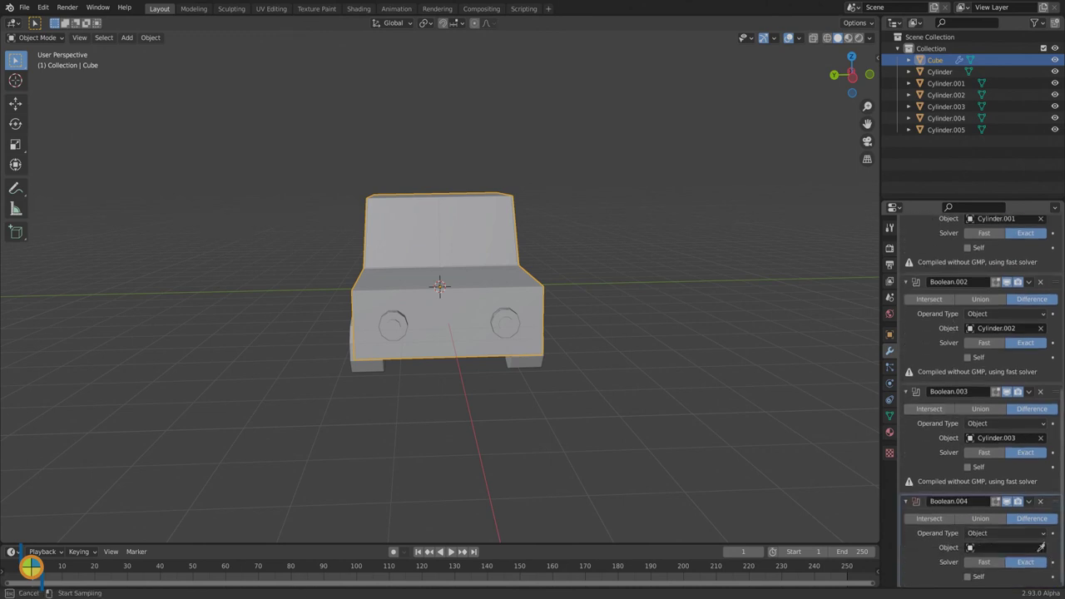
left_click(389, 327)
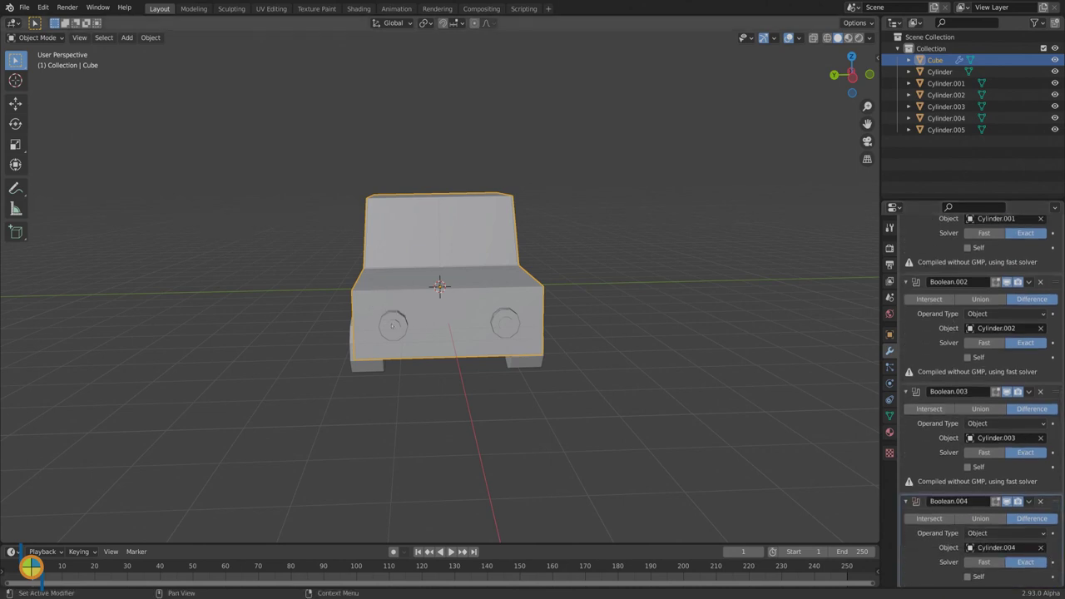
Add a sixth Boolean Difference modifier to the car body with the duplicated headlight, Cylinder.005, as its cutter.
left_click(392, 326)
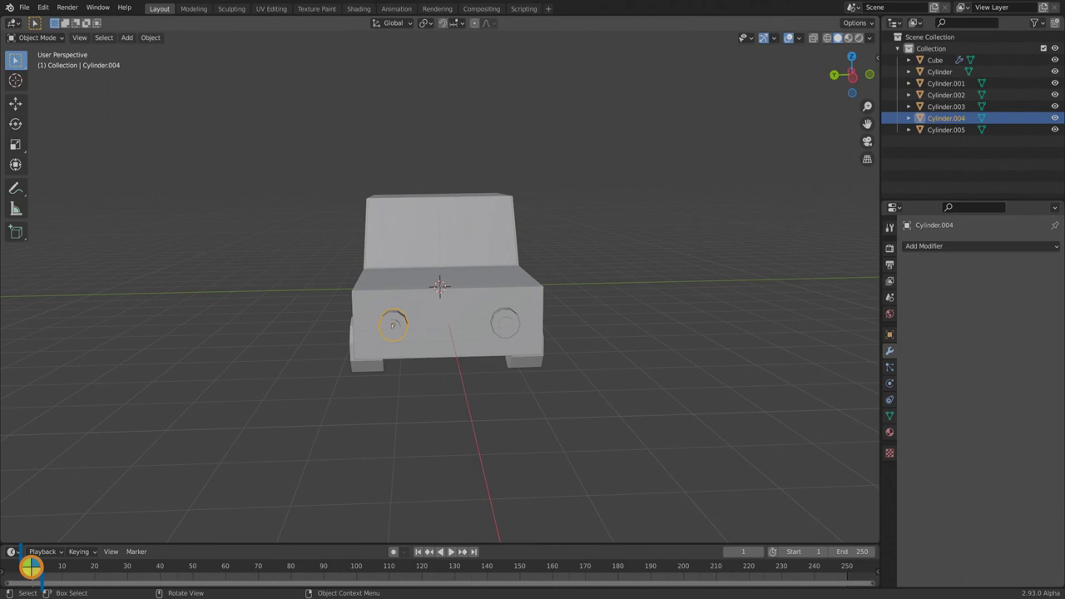
left_click(514, 296)
left_click(923, 246)
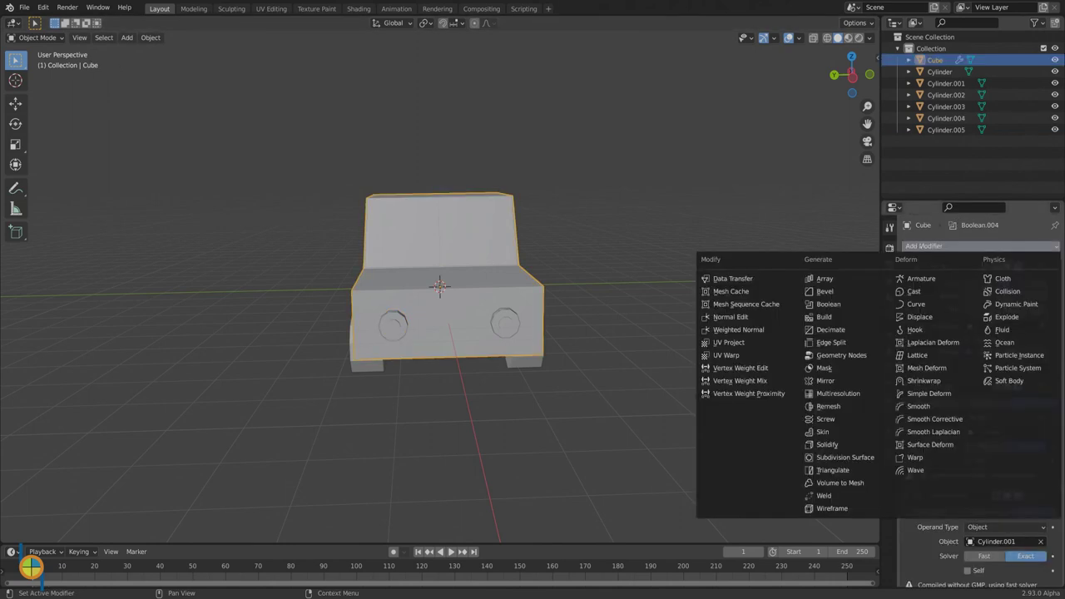
left_click(853, 304)
scroll(985, 468, "down", 5)
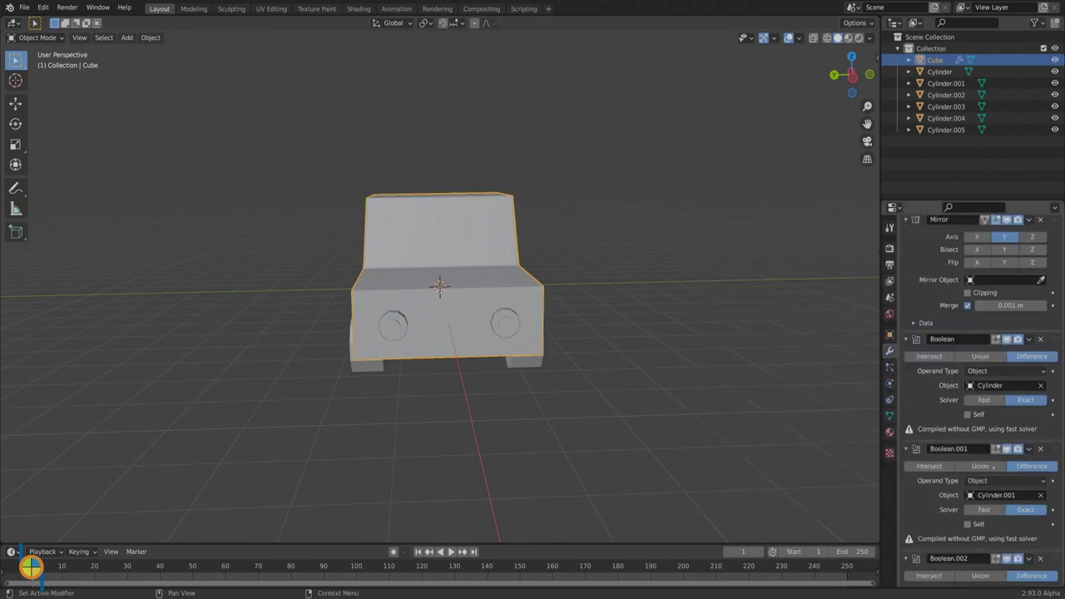
scroll(985, 468, "down", 5)
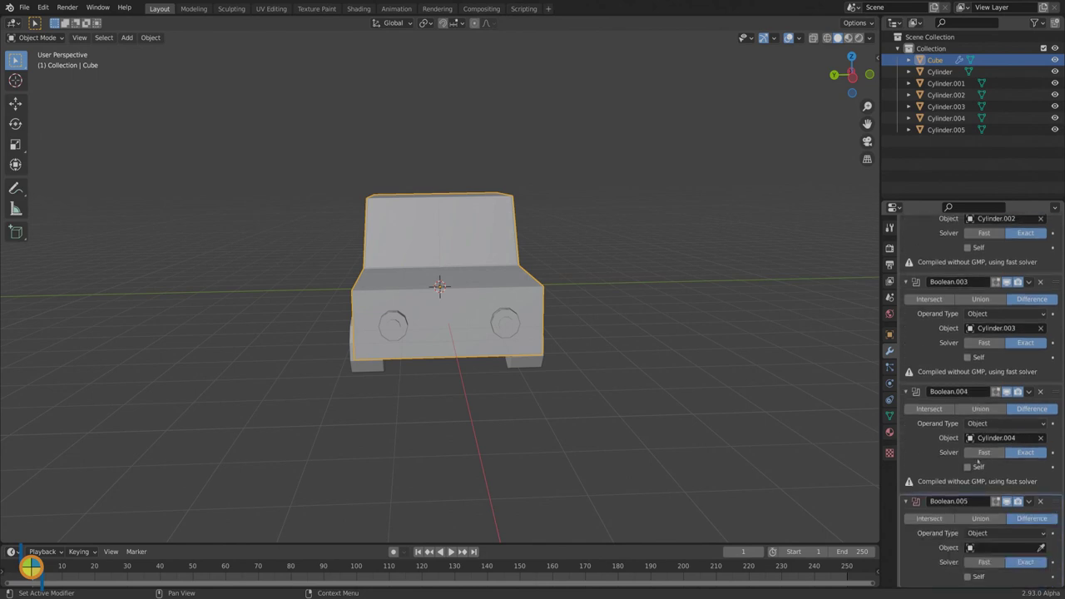
left_click(1039, 548)
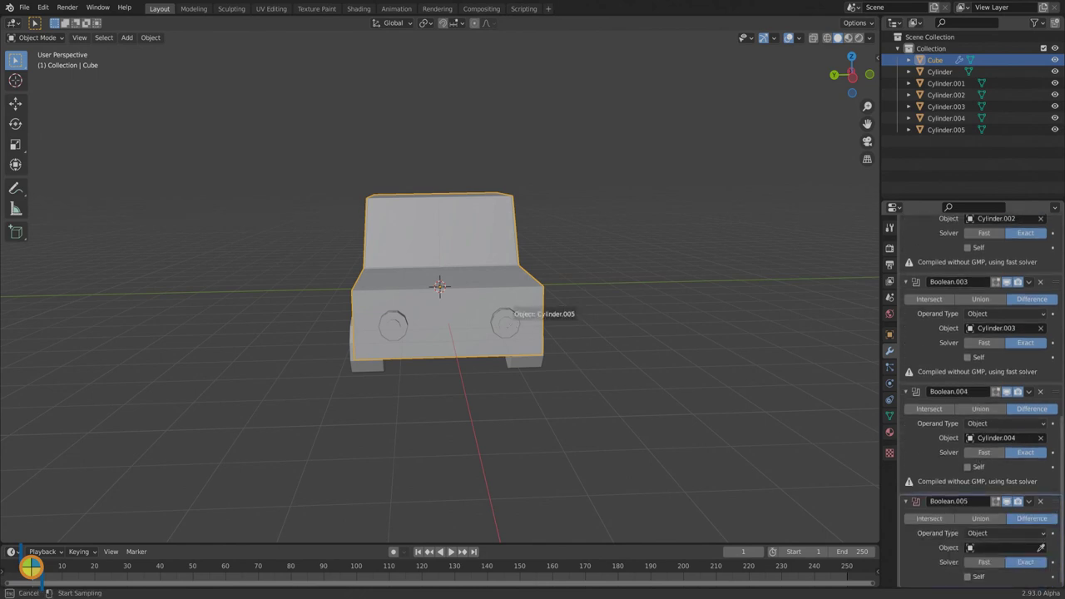
left_click(506, 324)
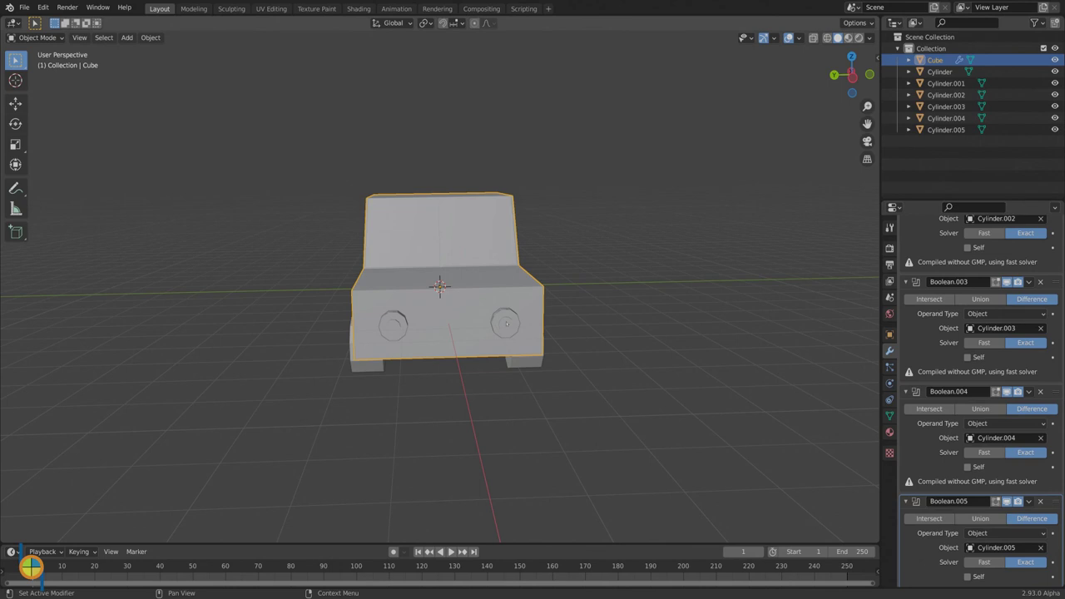
Hide the headlight Cylinder.004 temporarily to inspect the Boolean cut in the car's front, and show it again.
left_click(505, 323)
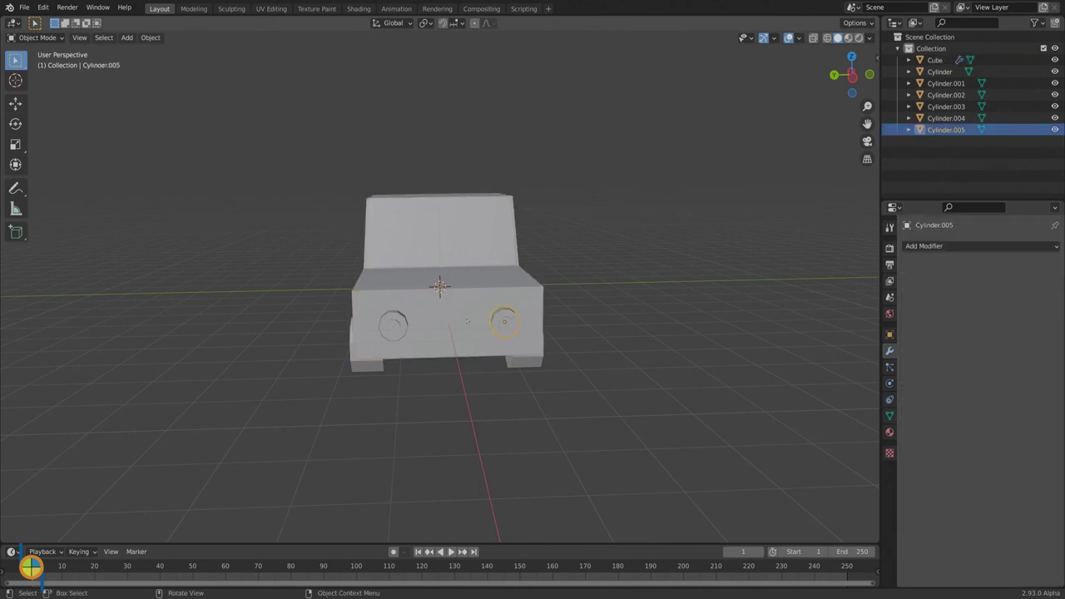
left_click(458, 327)
middle_click_drag(457, 327, 481, 337)
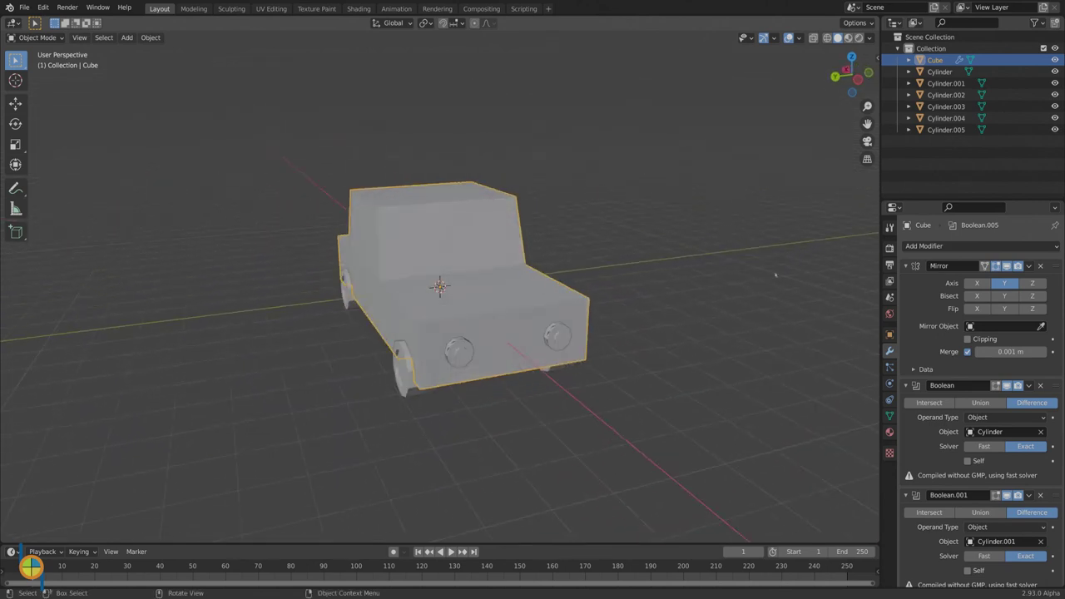
left_click(1054, 119)
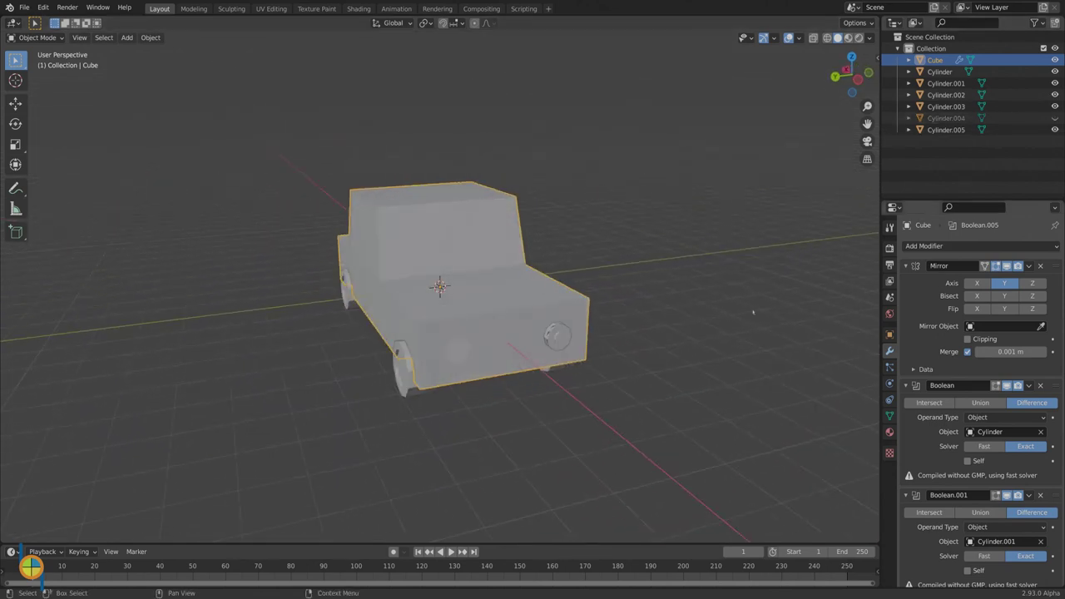
middle_click_drag(753, 312, 601, 315)
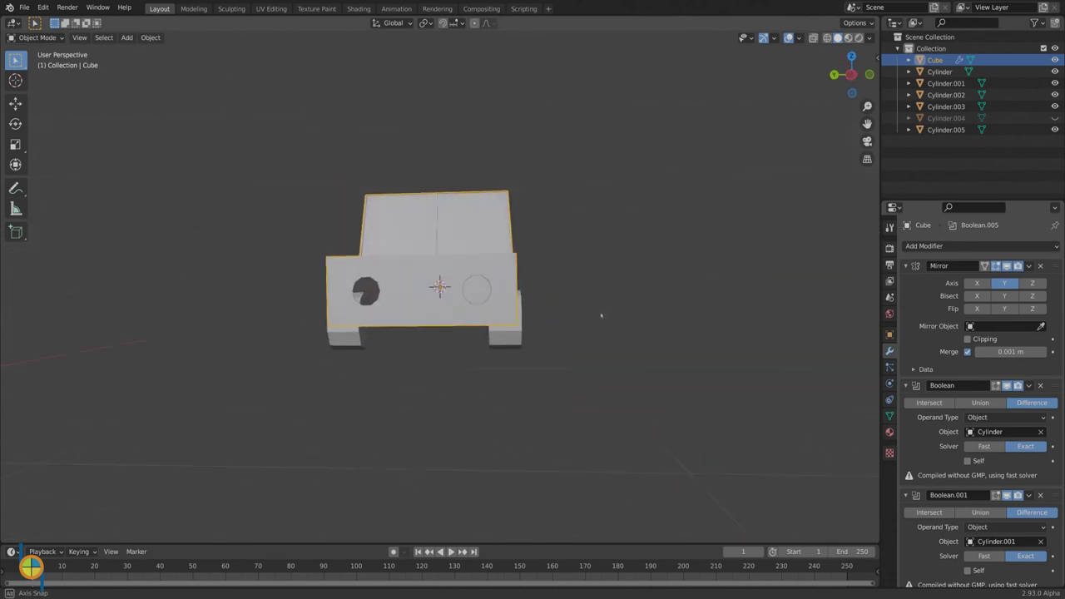
left_click(1054, 118)
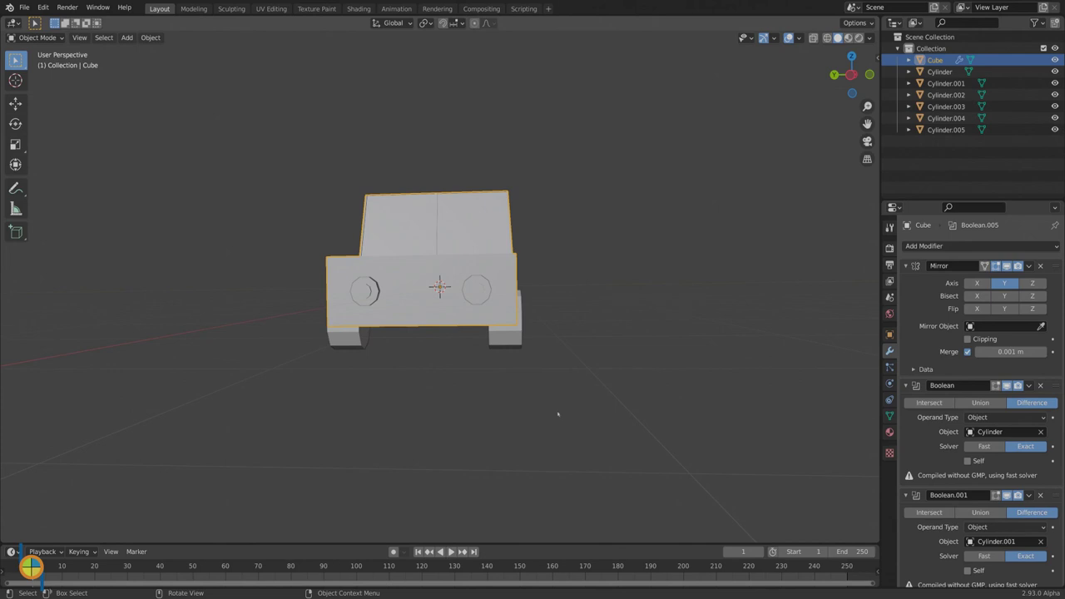
Apply the two headlight Boolean modifiers, Boolean.005 and then Boolean.004, to the car body's mesh.
middle_click_drag(558, 414, 527, 426)
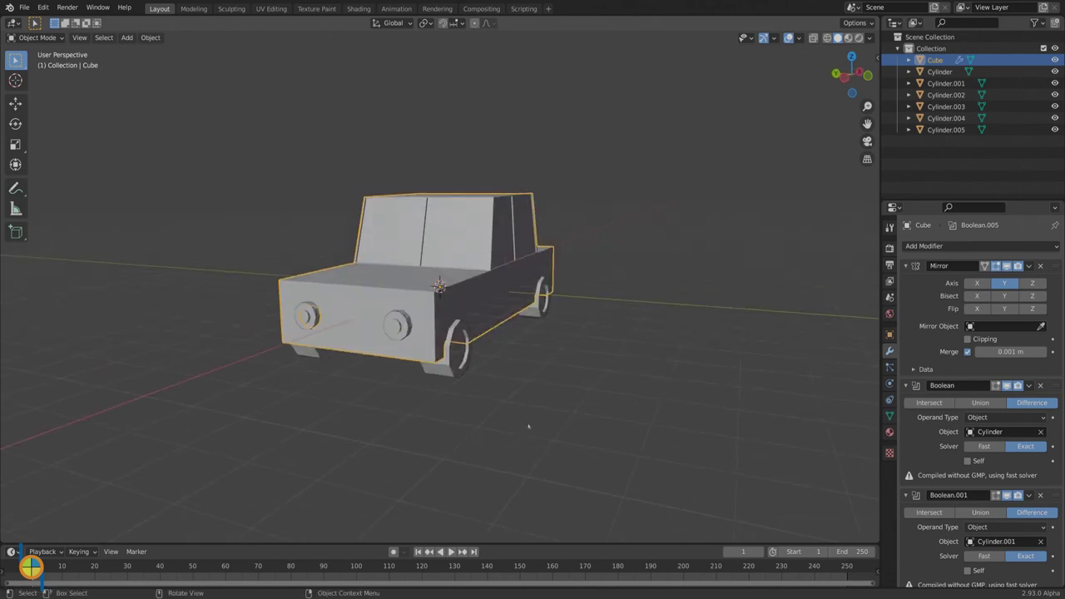
left_click(527, 426)
scroll(1039, 563, "down", 9)
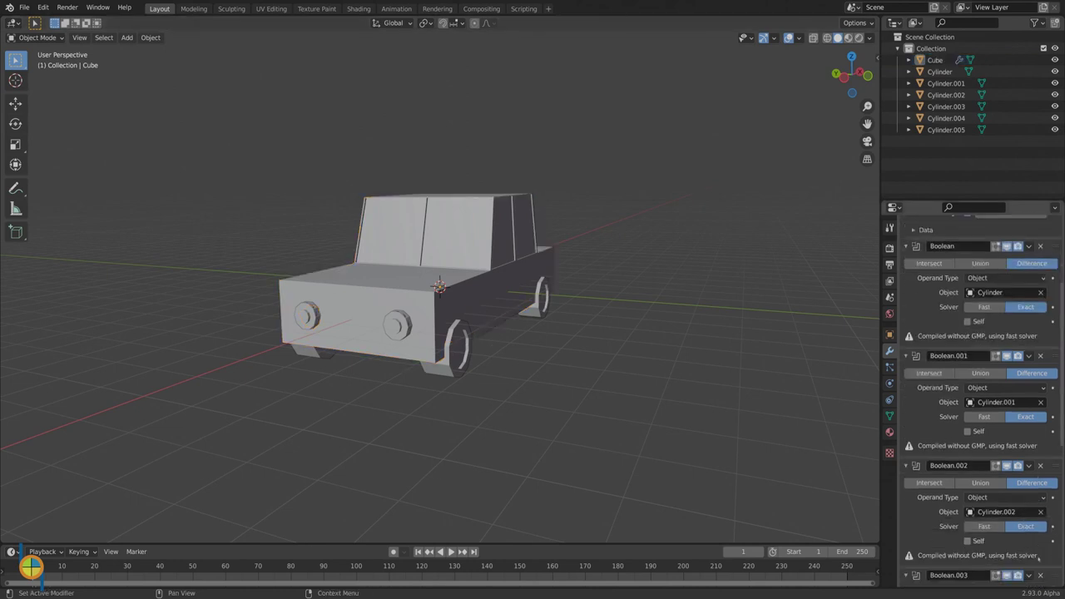
scroll(1039, 563, "down", 4)
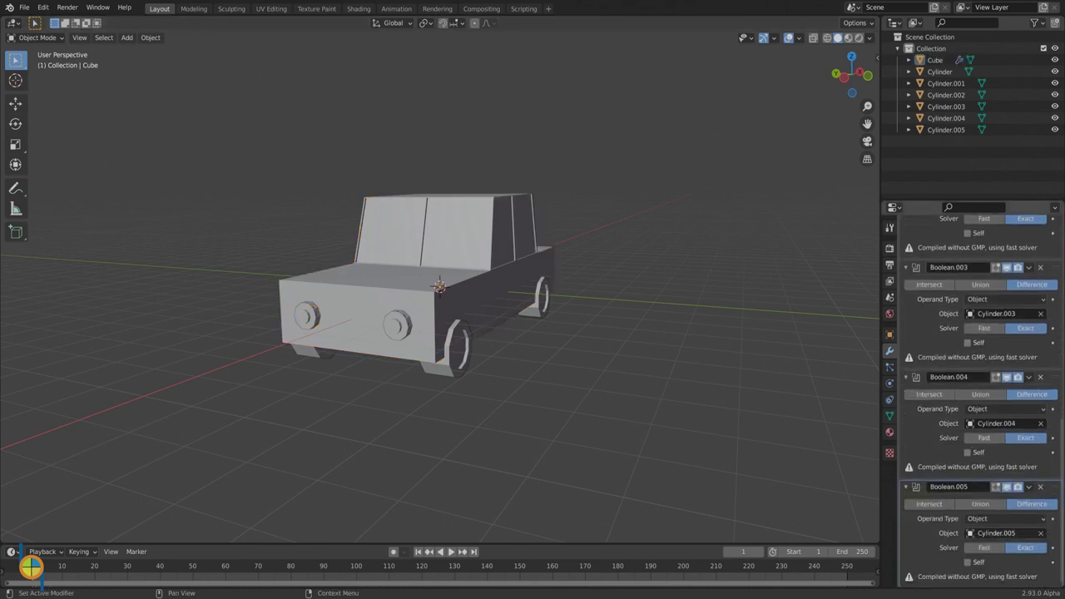
left_click(1029, 487)
left_click(977, 500)
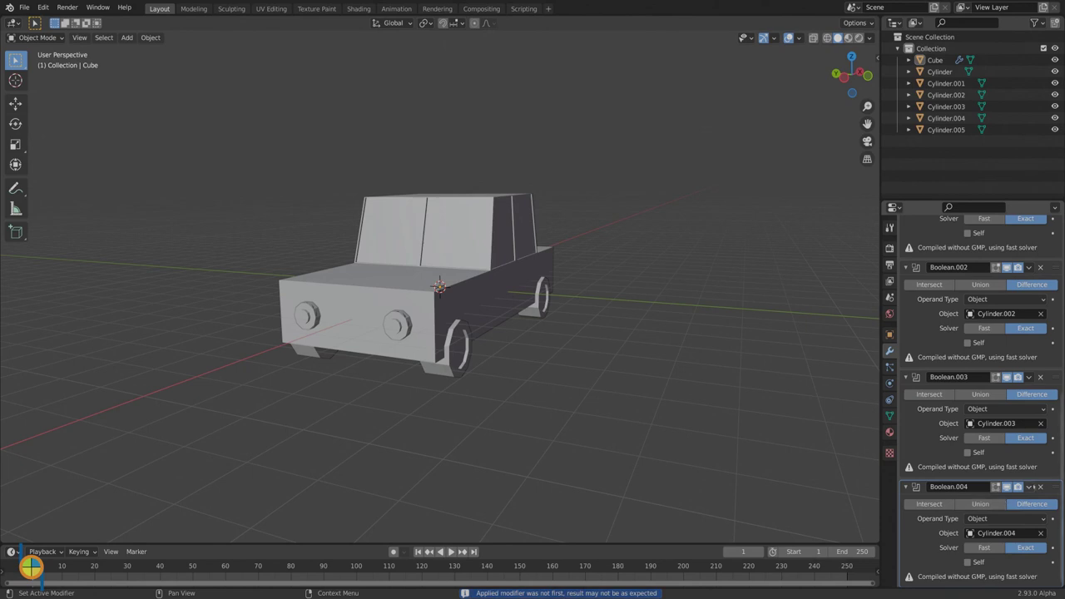
left_click(1029, 486)
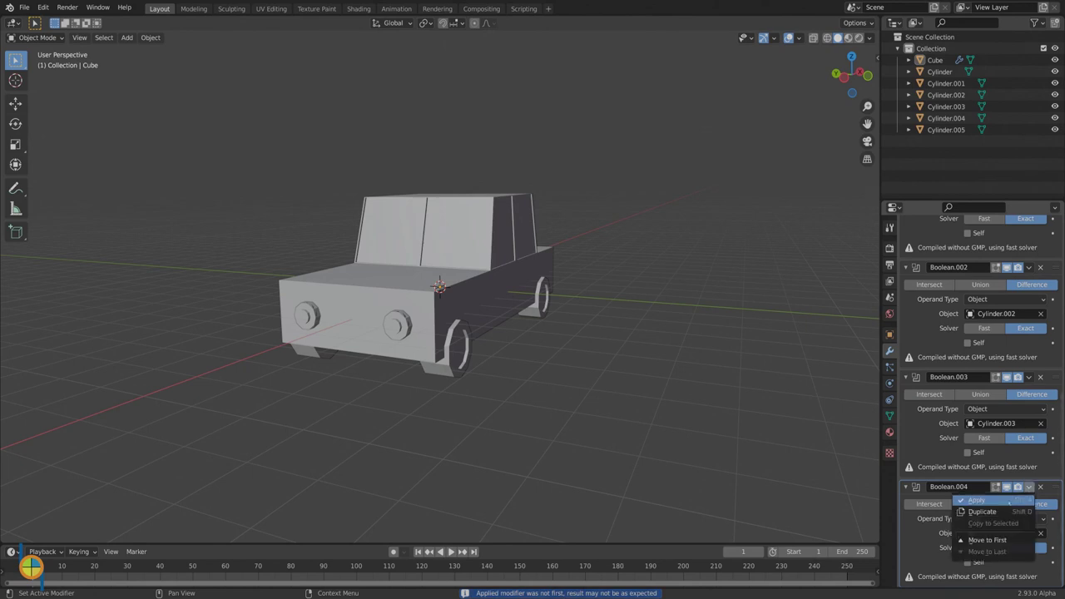
left_click(1008, 501)
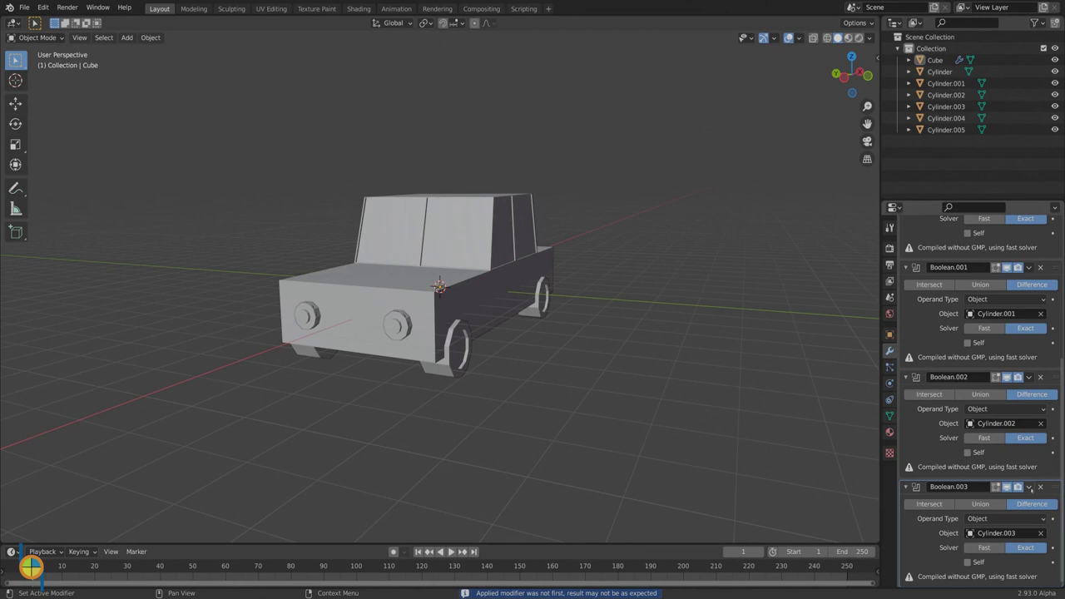
Apply the four wheel-well Boolean modifiers to the car body, working up the stack from Boolean.003 to Boolean.
left_click(1029, 486)
left_click(1007, 500)
left_click(1028, 486)
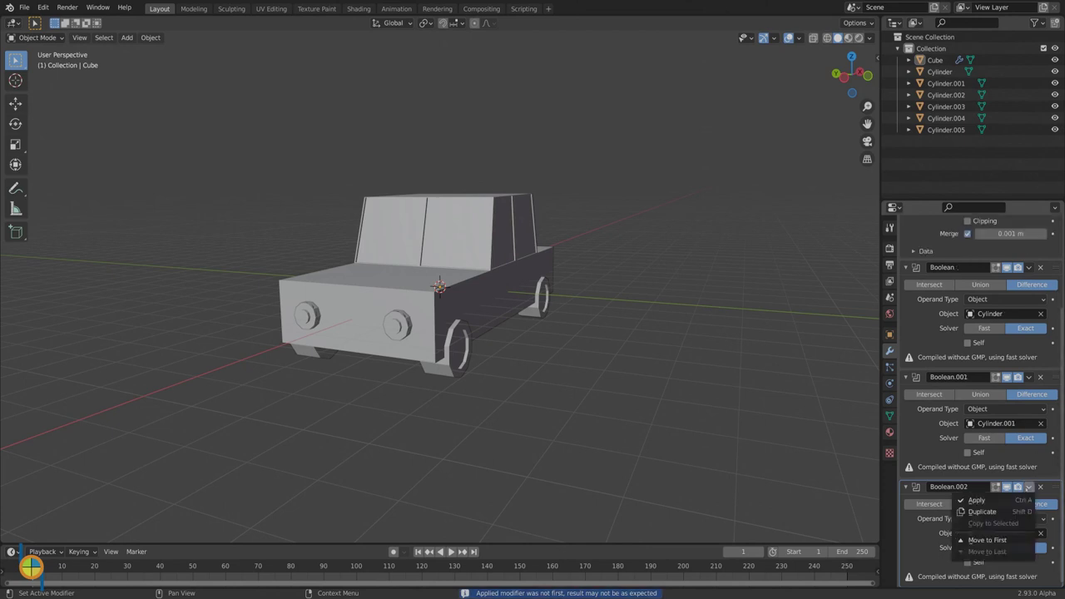
left_click(994, 499)
left_click(1028, 487)
left_click(998, 498)
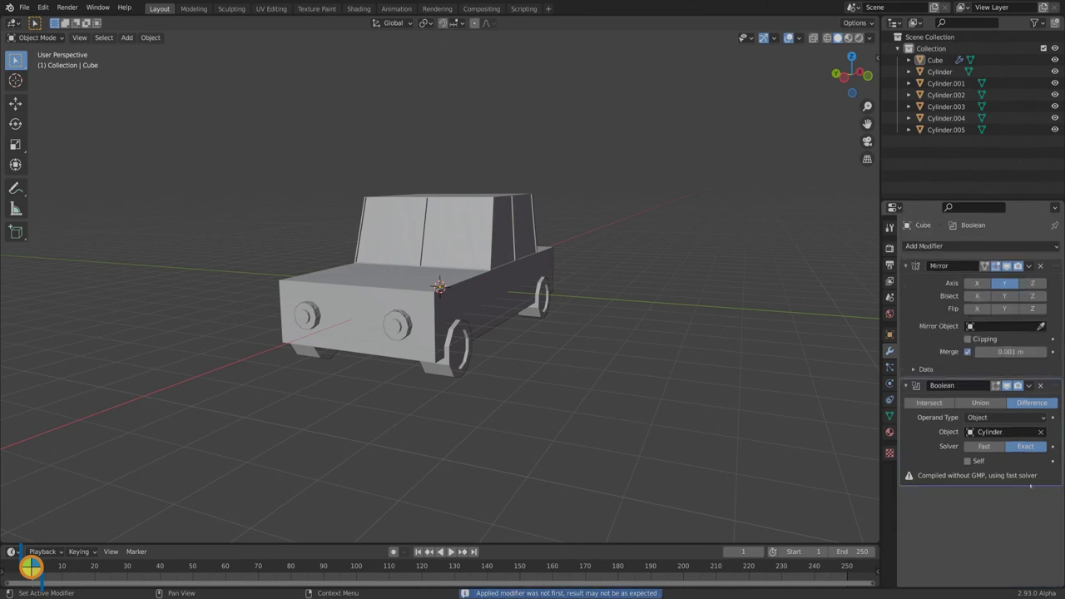
left_click(1028, 385)
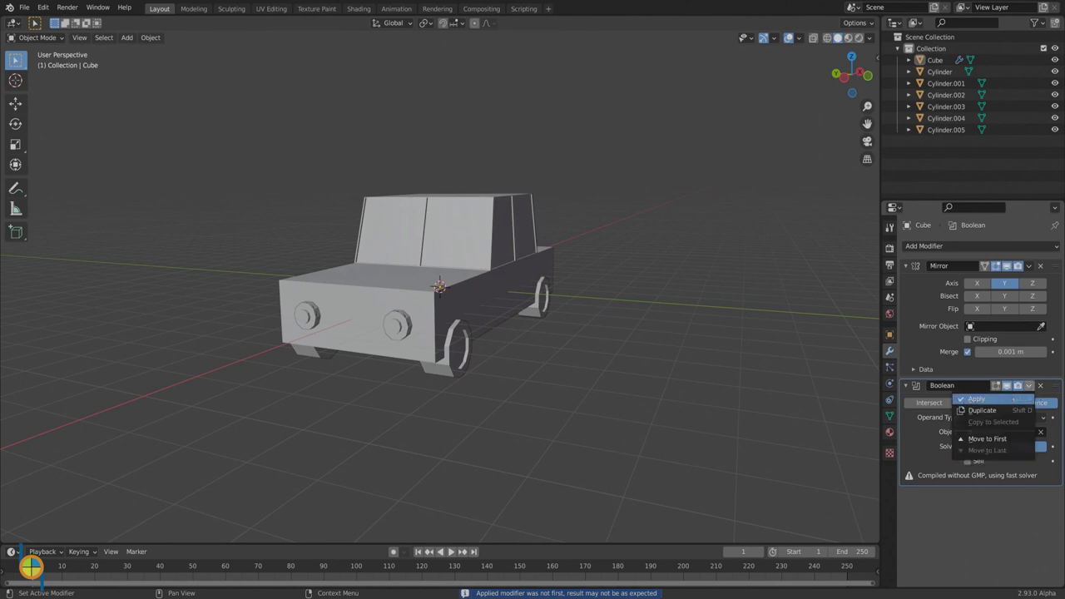
left_click(996, 399)
Apply the Mirror modifier to the car body so both halves become real geometry.
left_click(1029, 265)
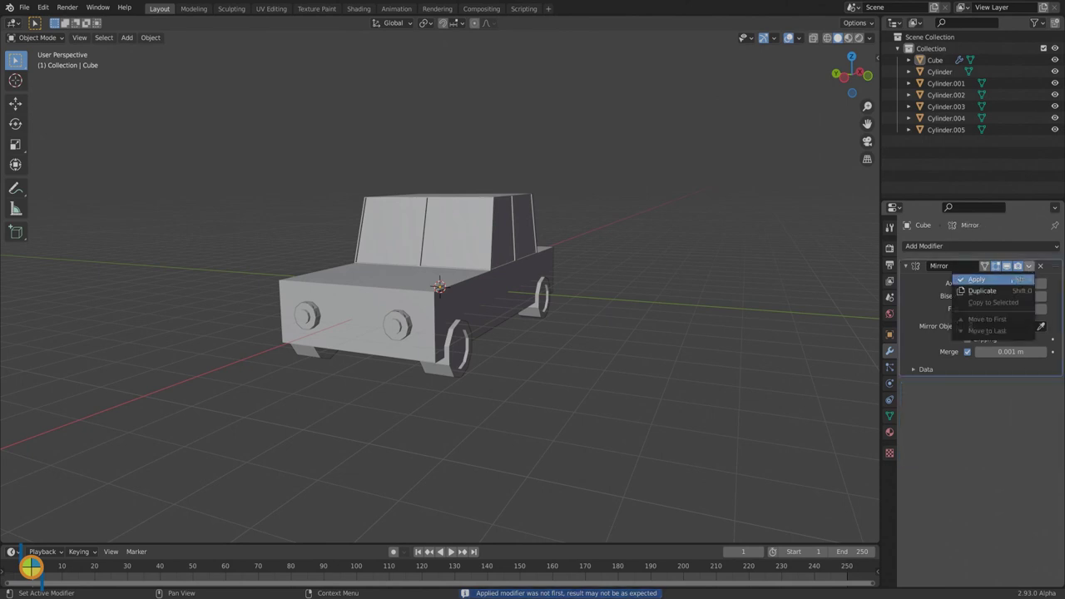
left_click(1006, 279)
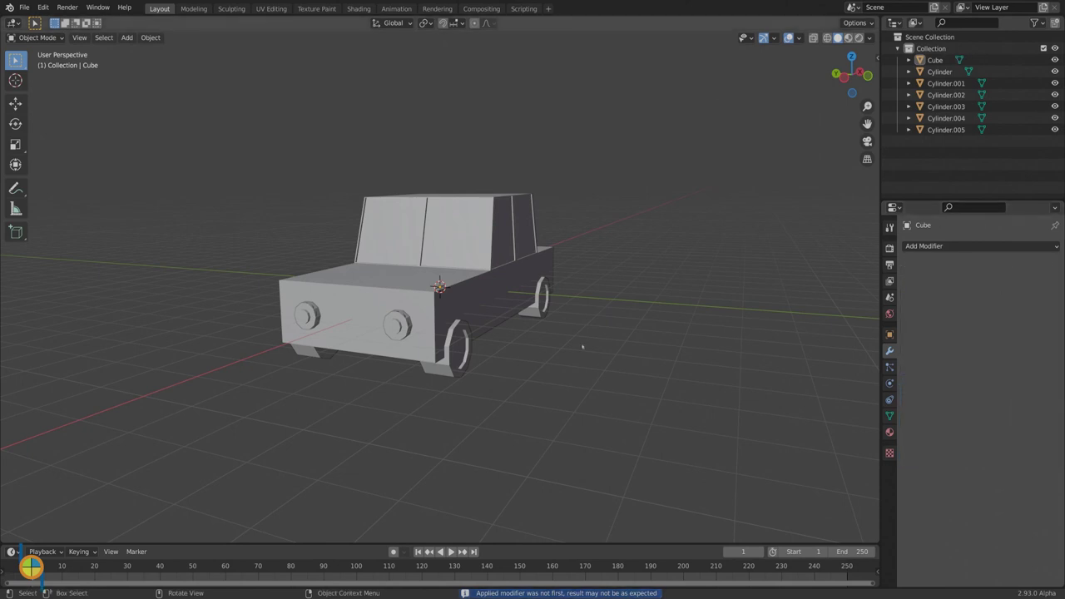
mouse_move(583, 342)
middle_mouse_down()
mouse_move(652, 335)
mouse_move(612, 355)
mouse_move(583, 347)
middle_mouse_up()
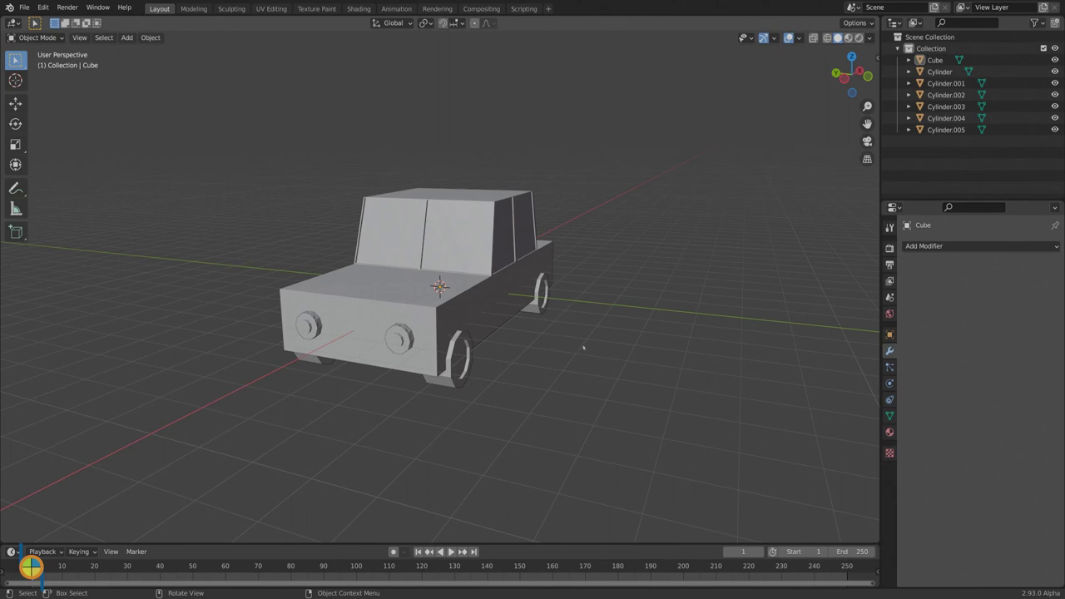